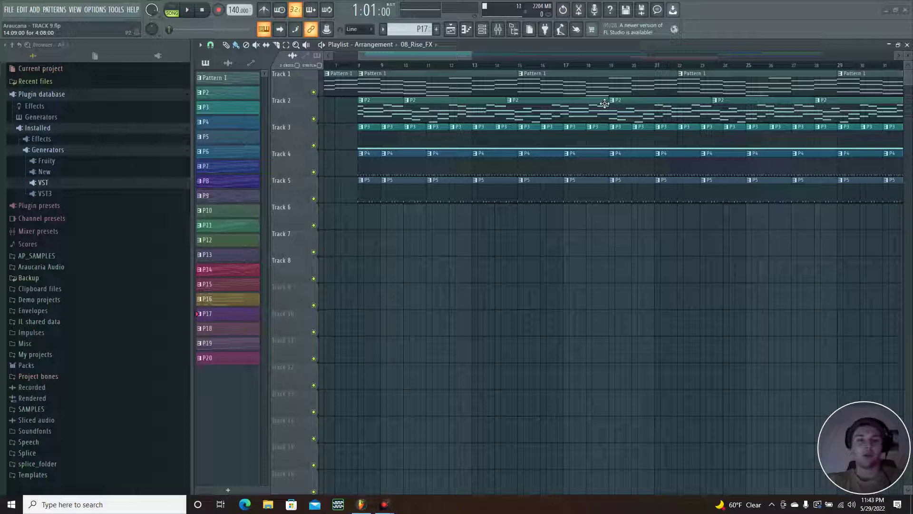
# Open Pattern 1 in the piano roll and enlarge the piano roll to fill the workspace.
pyautogui.moveTo(446, 55); pyautogui.dragTo(403, 52)
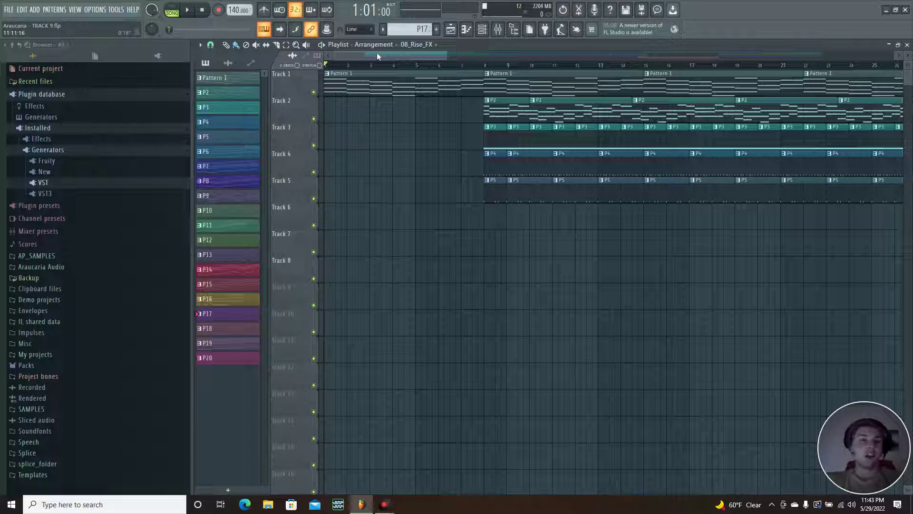
pyautogui.click(227, 81)
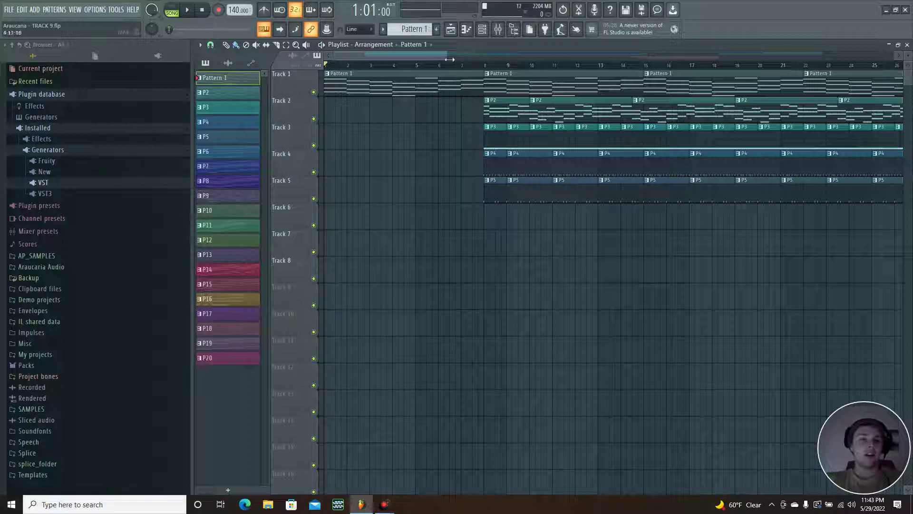
pyautogui.click(469, 32)
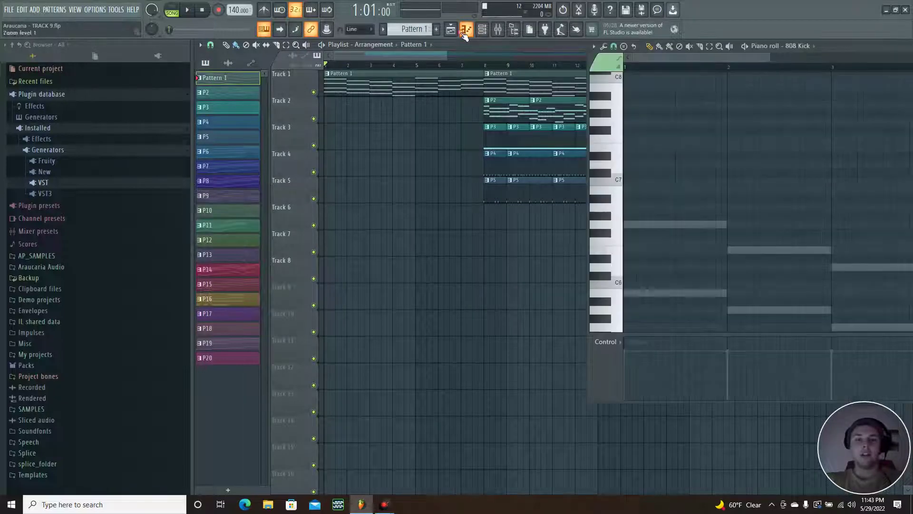
pyautogui.moveTo(620, 36); pyautogui.dragTo(583, 29)
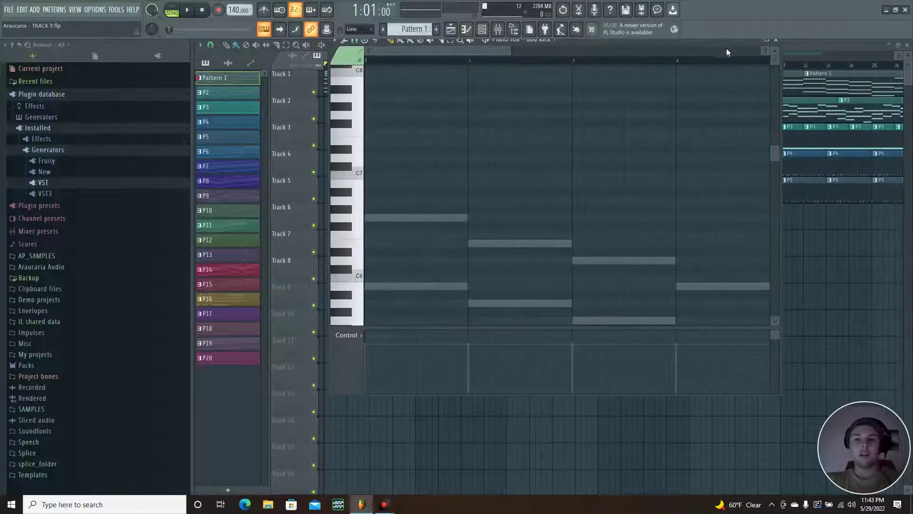
pyautogui.moveTo(698, 41); pyautogui.dragTo(702, 57)
pyautogui.click(770, 54)
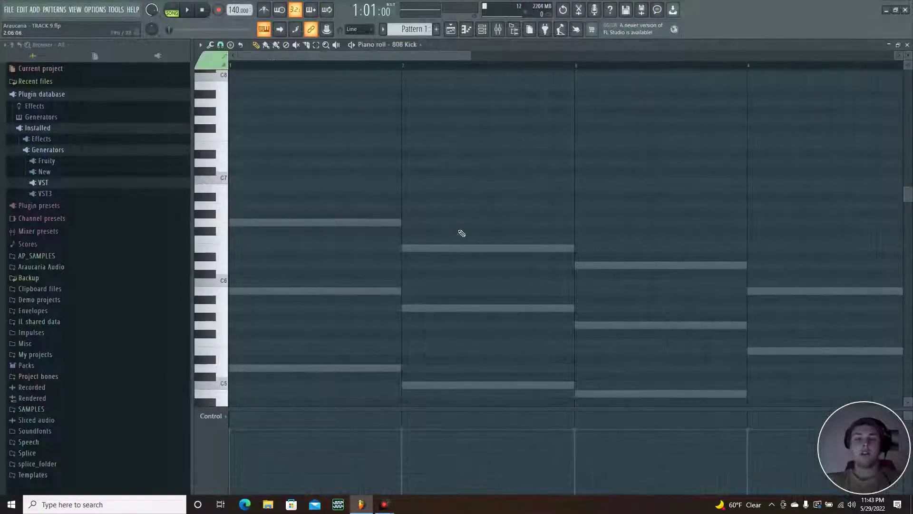
# Examine the Violin1 chord progression through to the pattern's end, and switch the piano roll to the AP_AR11_SERUM channel.
pyautogui.click(407, 44)
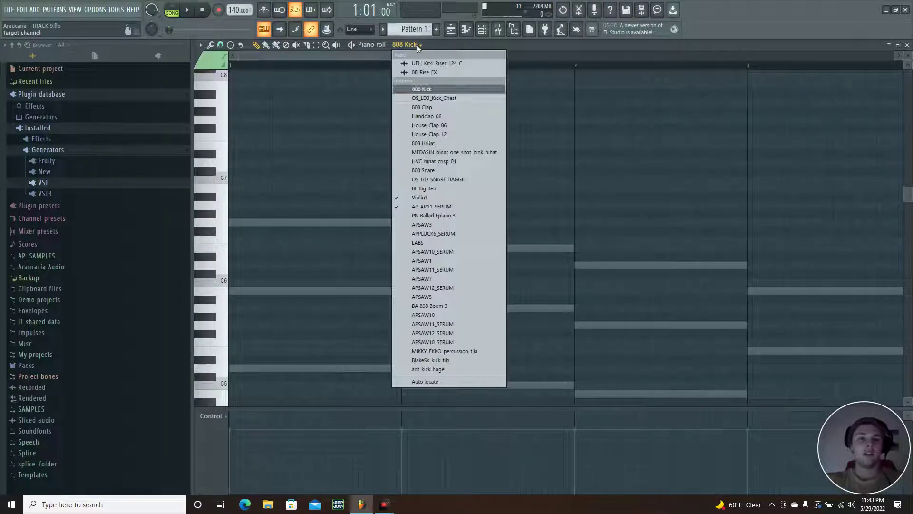
pyautogui.click(427, 196)
pyautogui.scroll(-3, 428, 109)
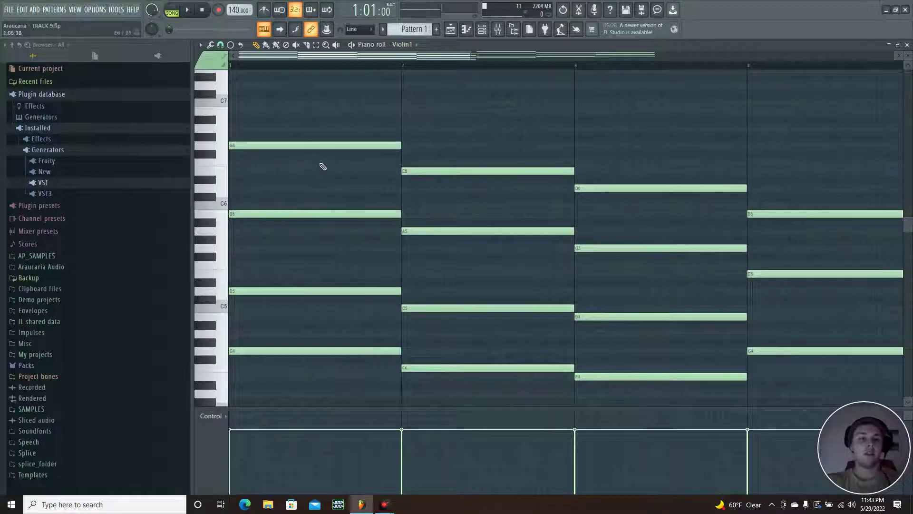
pyautogui.scroll(-1, 369, 140)
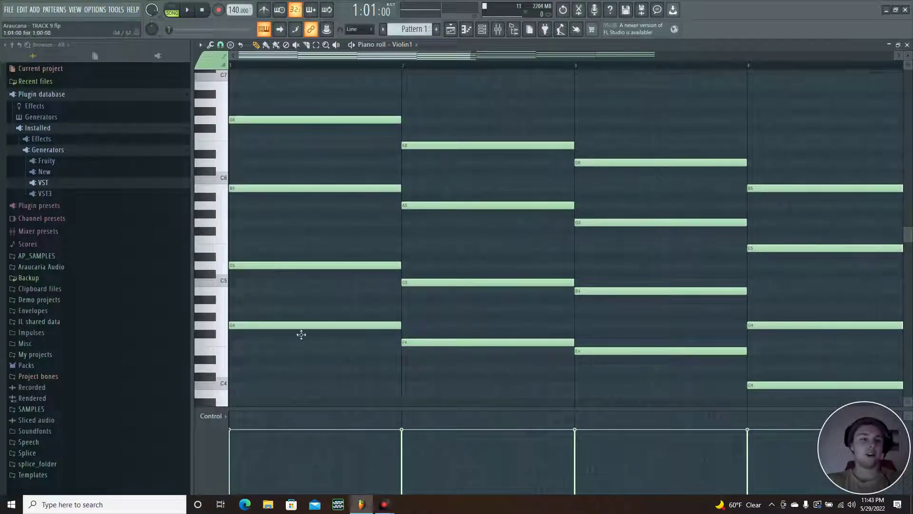
pyautogui.moveTo(459, 61); pyautogui.dragTo(722, 65)
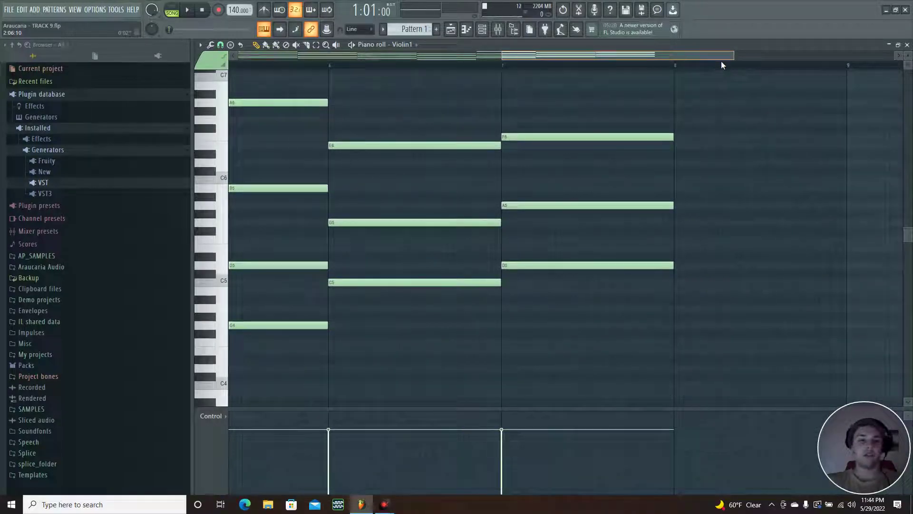
pyautogui.moveTo(721, 61); pyautogui.dragTo(400, 52)
pyautogui.click(409, 46)
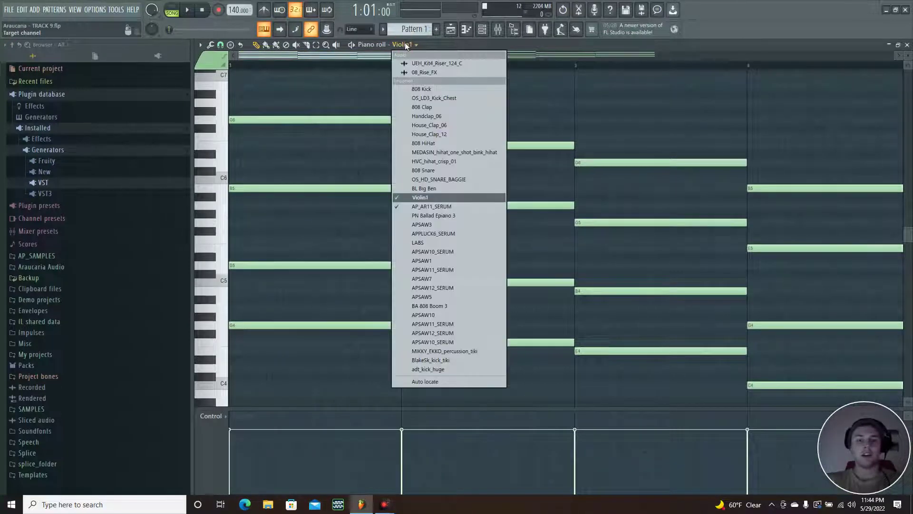
pyautogui.click(443, 207)
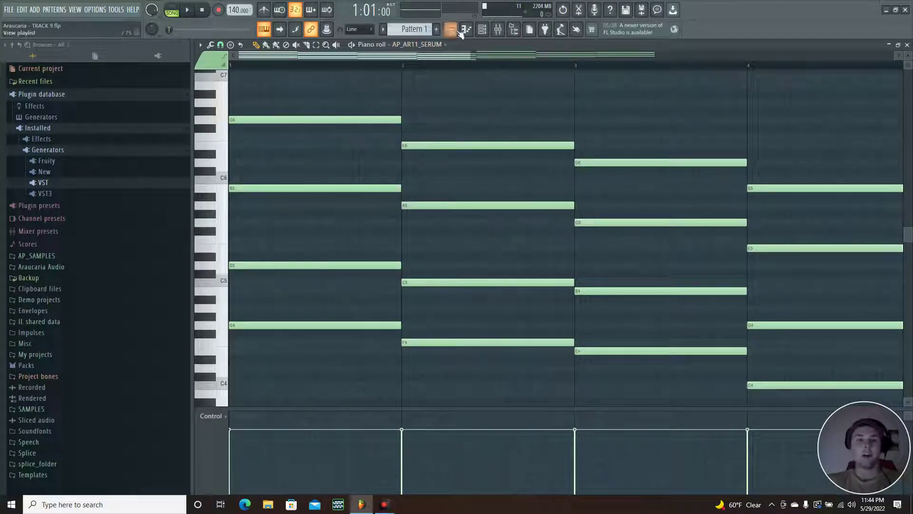
# Open the AP_AR11_SERUM synth from the channel rack, expand its collapsed window and move it higher.
pyautogui.click(490, 32)
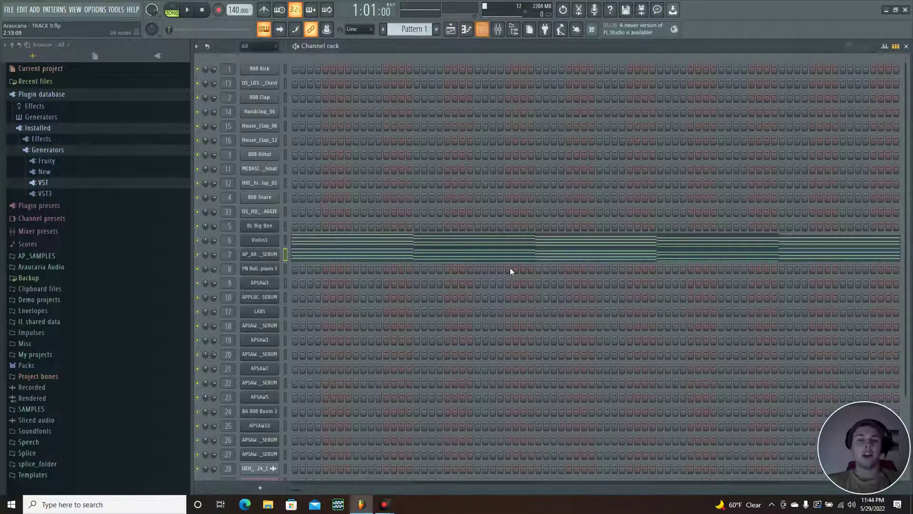
pyautogui.click(268, 260)
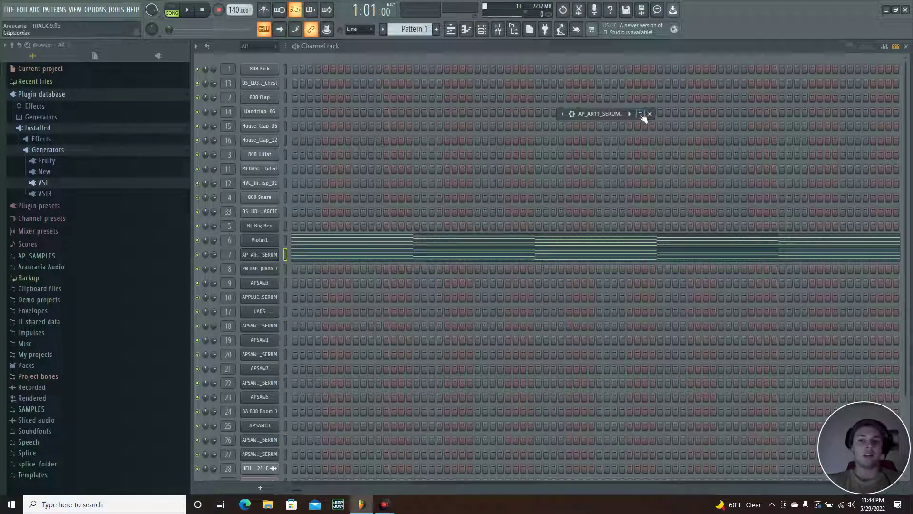
pyautogui.click(641, 114)
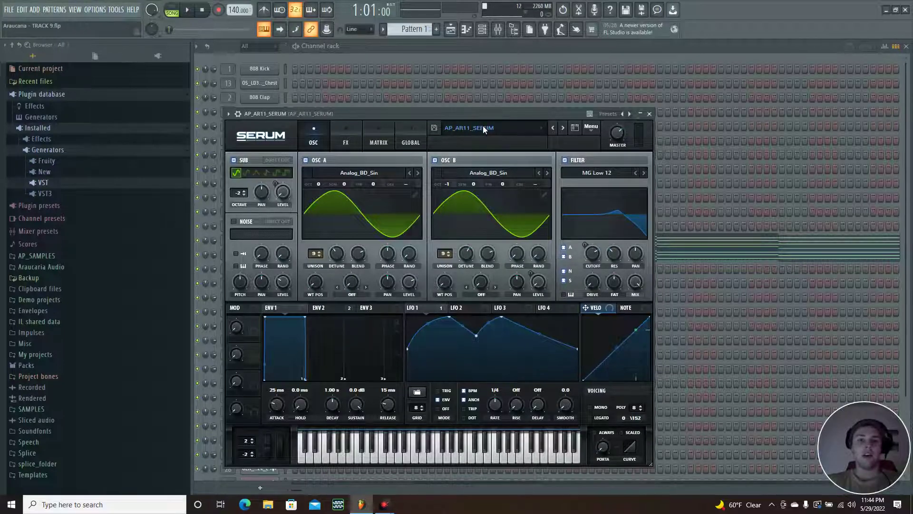
pyautogui.moveTo(504, 113); pyautogui.dragTo(502, 65)
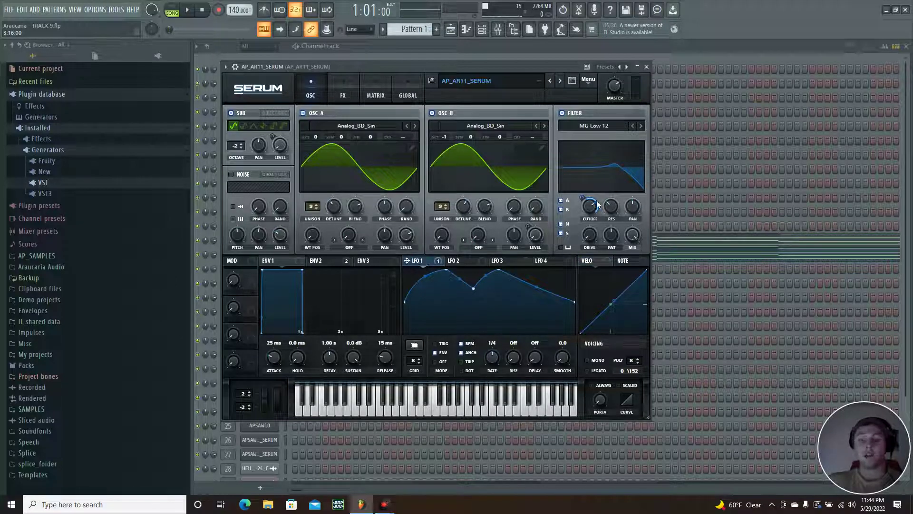
# Examine which Serum controls LFO 1 and envelope 2 modulate, compare with envelope 1, and close the synth.
pyautogui.moveTo(598, 205)
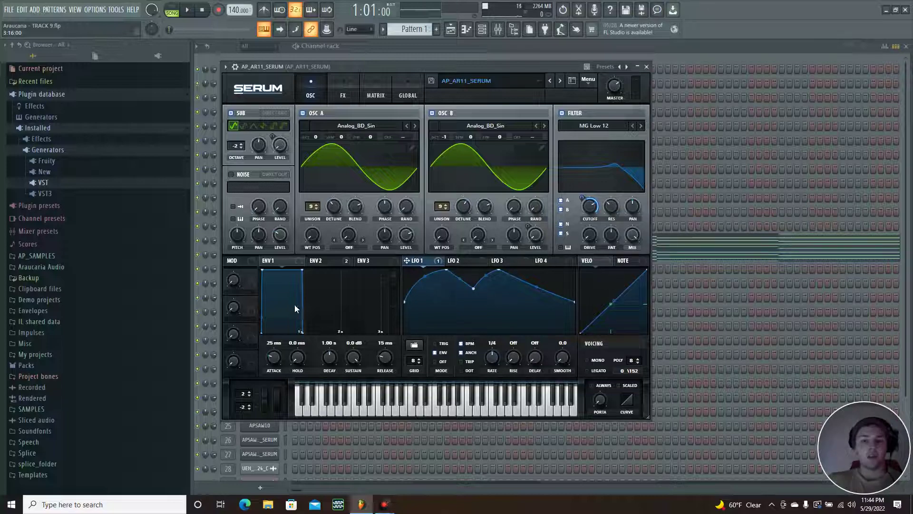
pyautogui.click(330, 261)
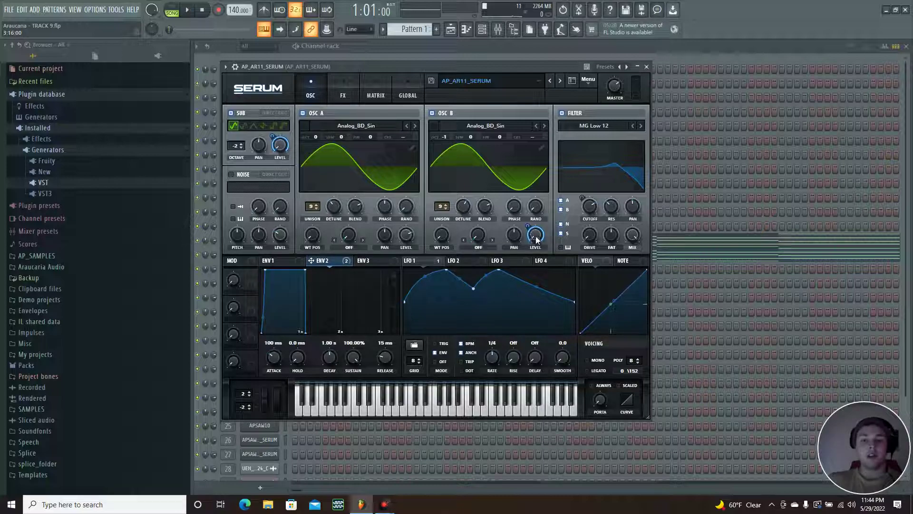
pyautogui.moveTo(536, 239)
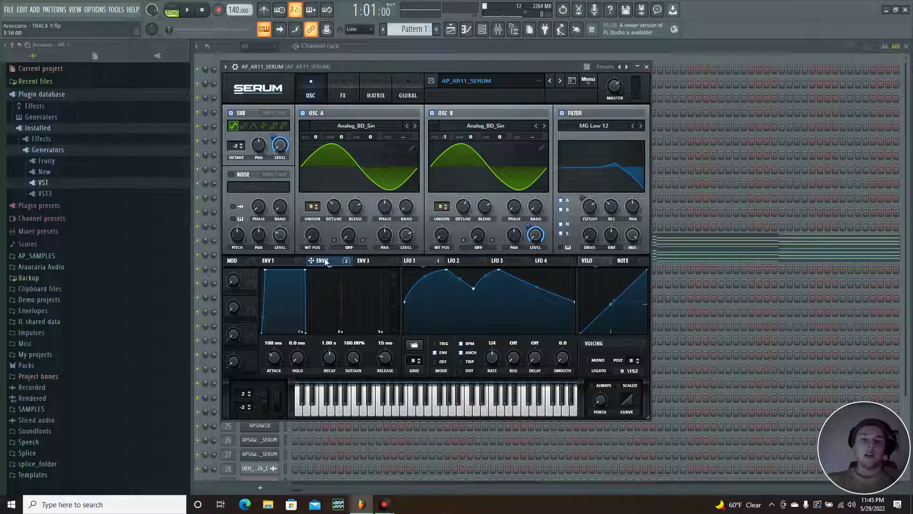
pyautogui.moveTo(326, 265)
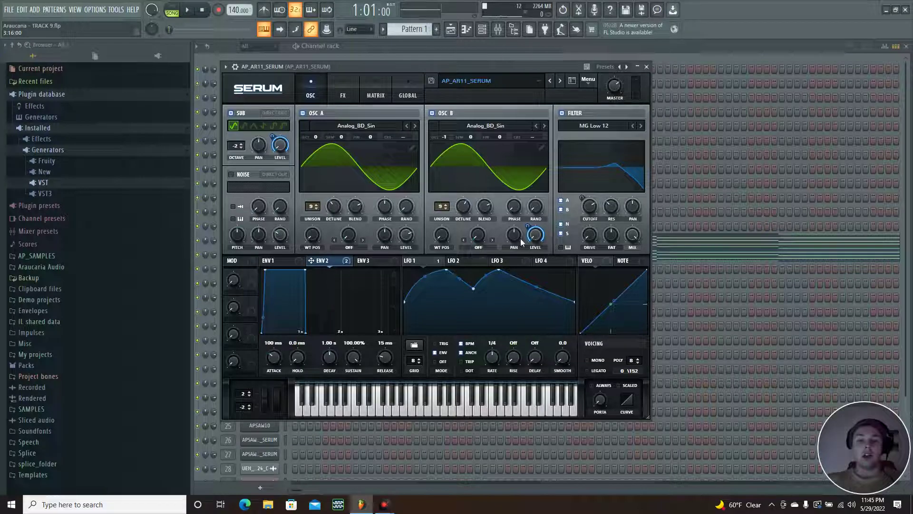
pyautogui.moveTo(449, 245)
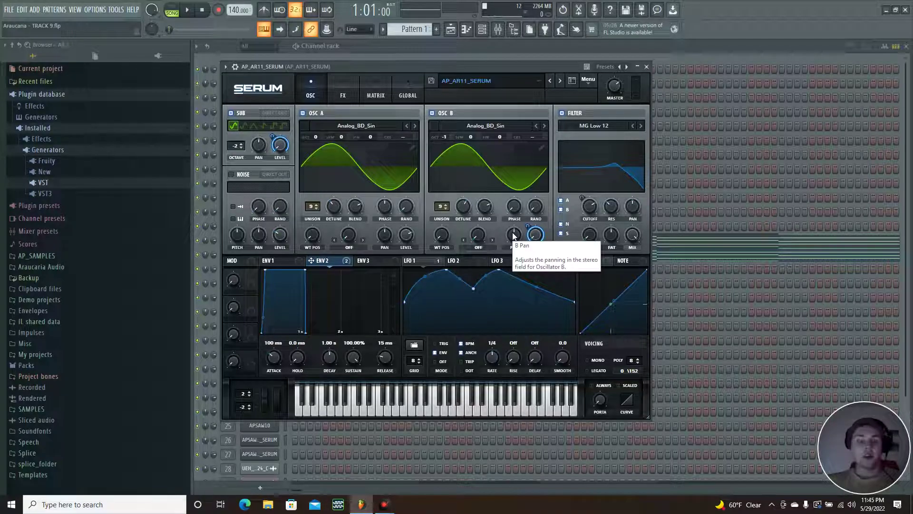
pyautogui.click(286, 261)
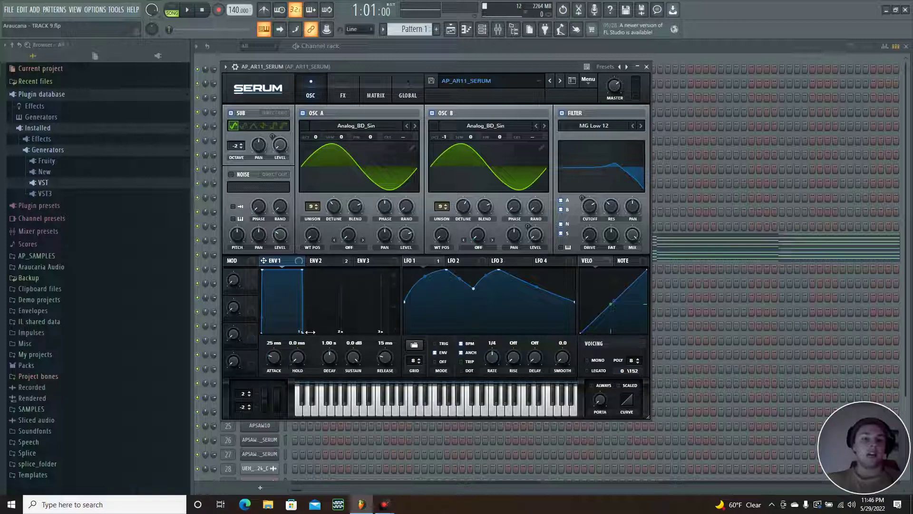
pyautogui.click(321, 260)
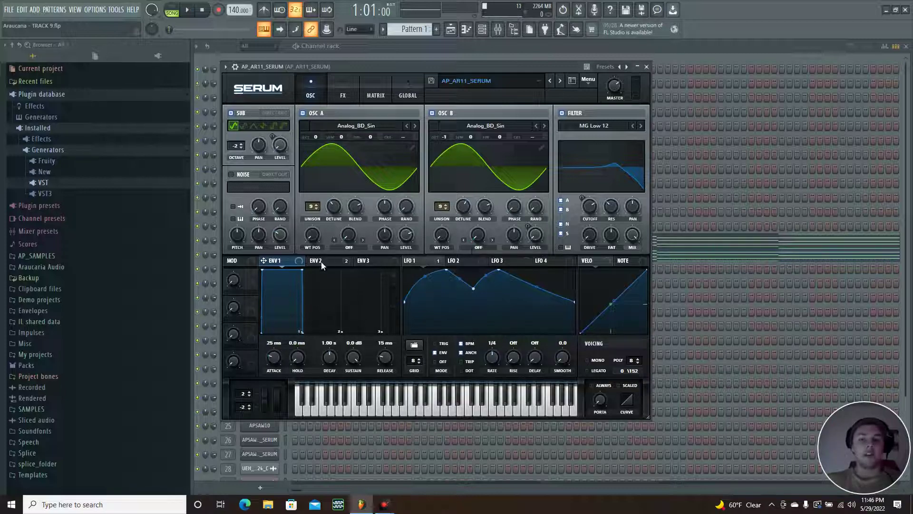
pyautogui.click(647, 66)
# Open the Violin1 channel's Omnisphere instrument and look at its Dreamy String Orchestra patch in the patch browser.
pyautogui.click(261, 241)
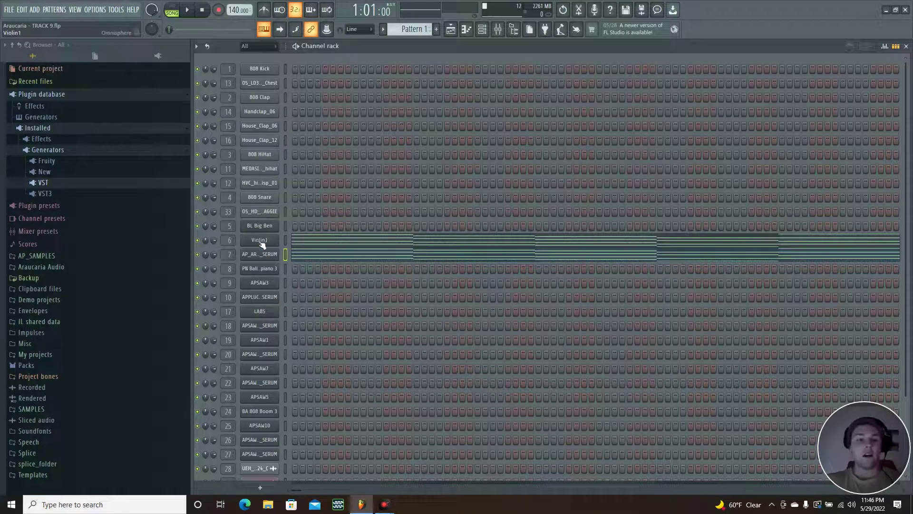
pyautogui.click(261, 241)
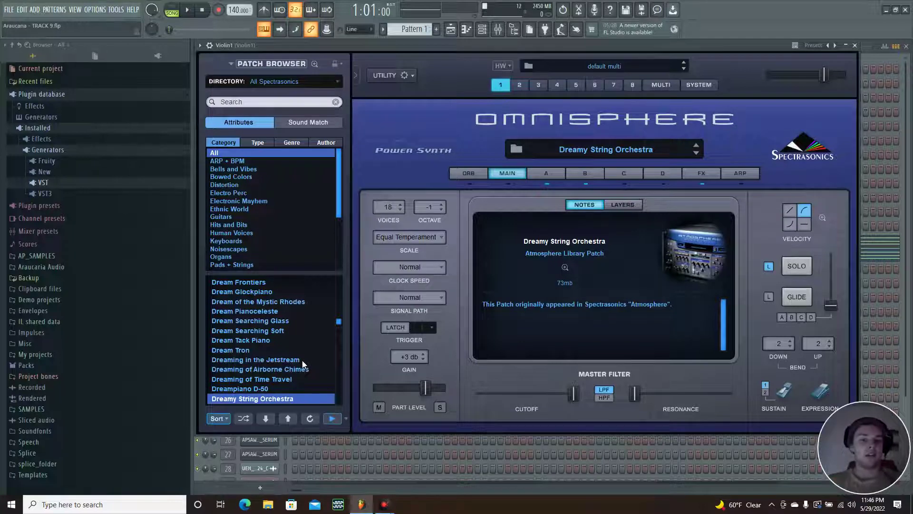
pyautogui.scroll(-2, 292, 320)
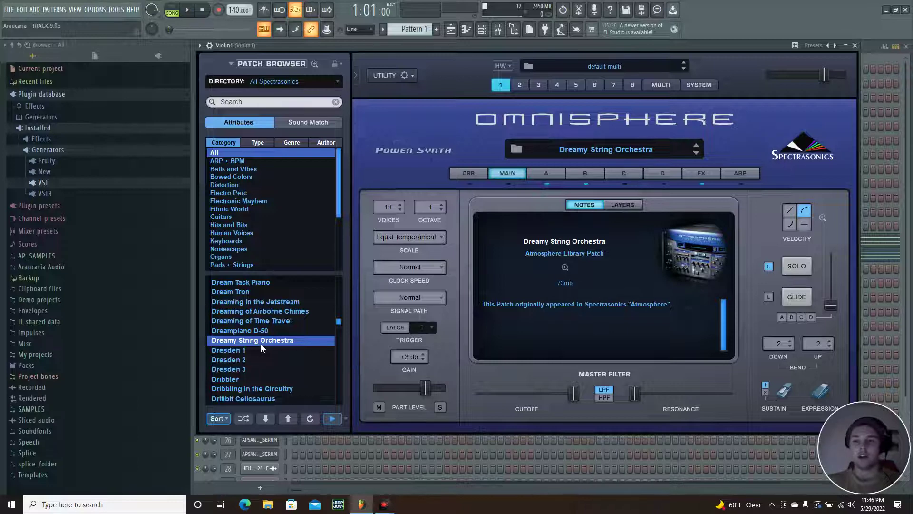
# Look at Omnisphere's saved channel presets and the plugin option for saving a preset, leaving the settings as they are.
pyautogui.click(814, 45)
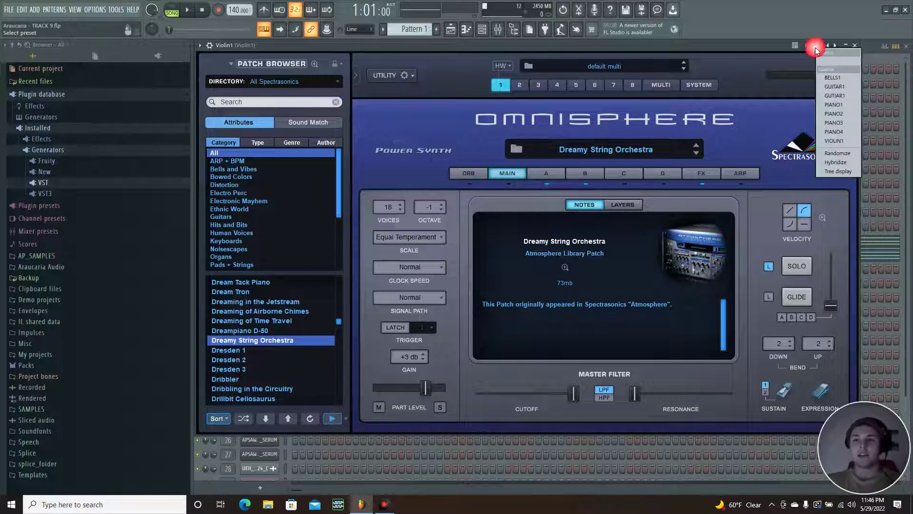
pyautogui.click(287, 46)
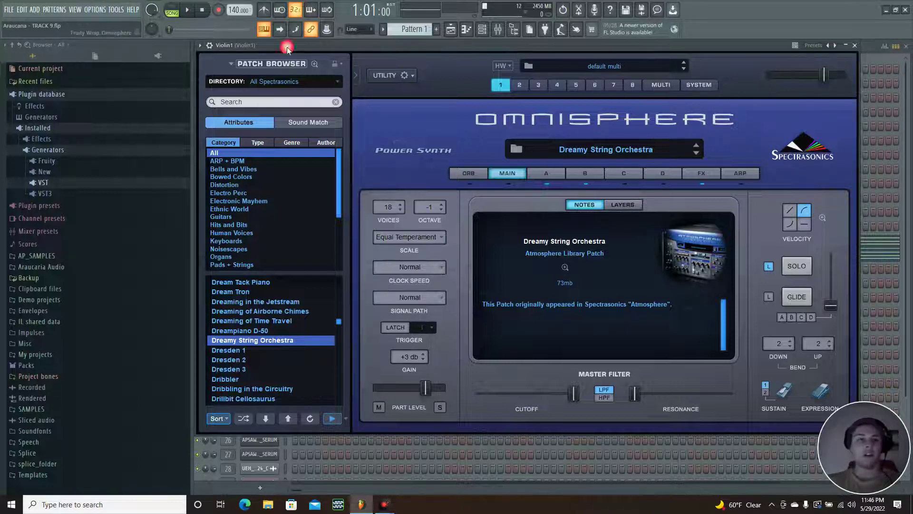
pyautogui.click(200, 46)
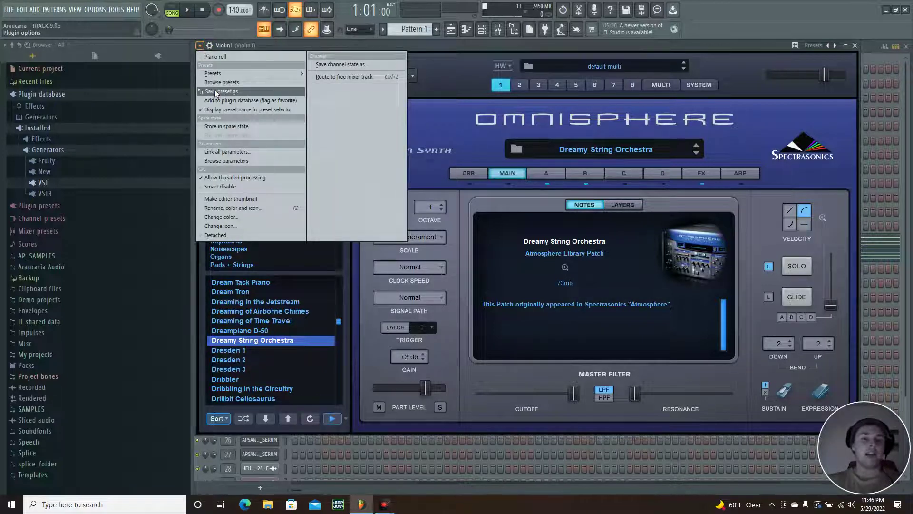
pyautogui.click(436, 213)
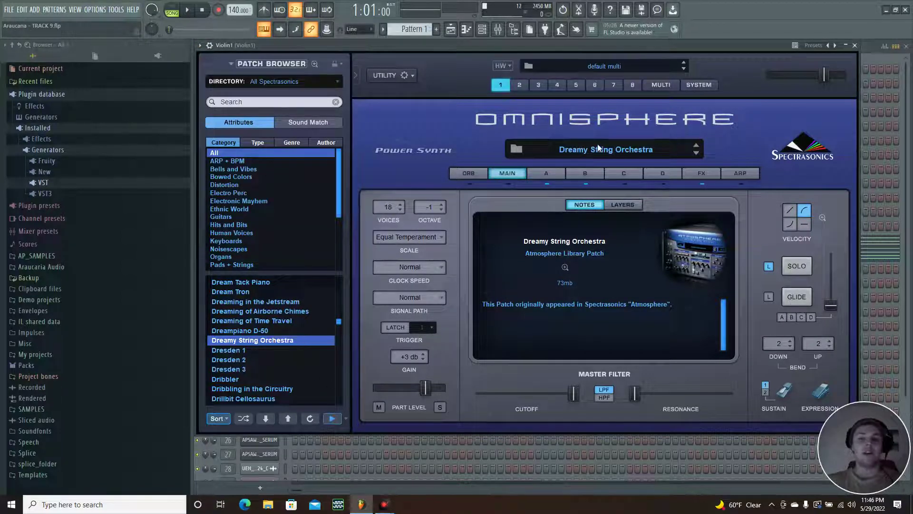
# Examine layers A, B and C of the Dreamy String Orchestra patch, return to its main page and close Omnisphere.
pyautogui.click(544, 171)
pyautogui.click(584, 175)
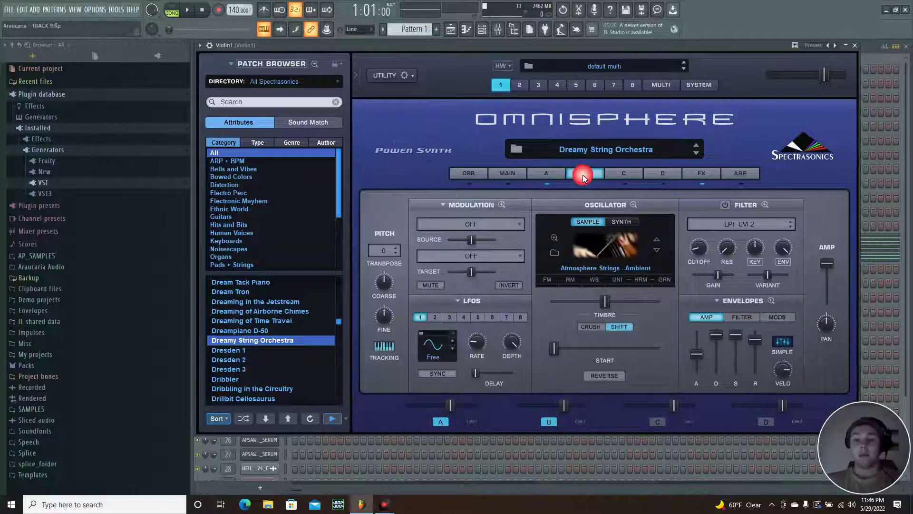
pyautogui.click(634, 174)
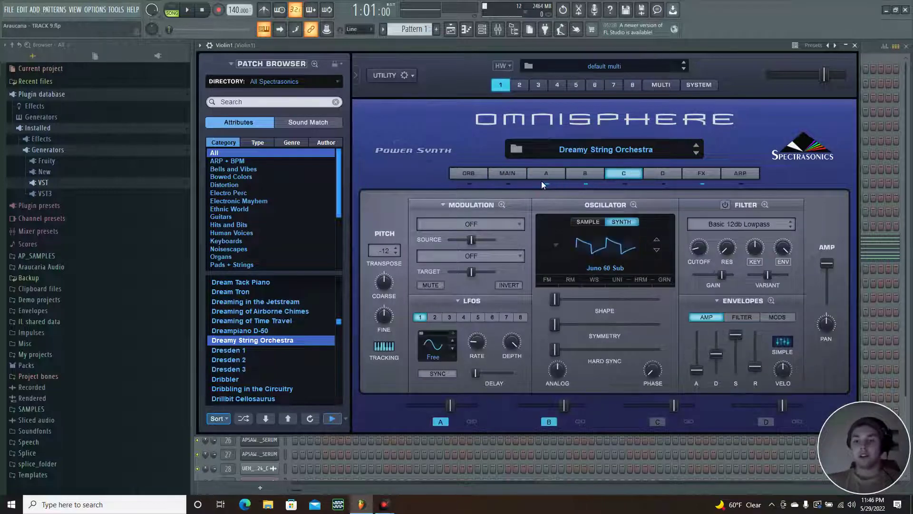
pyautogui.click(507, 173)
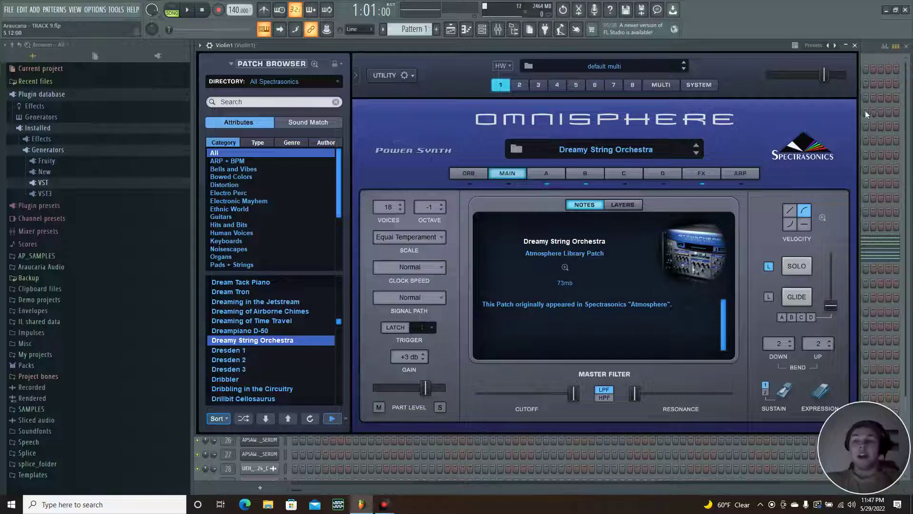
pyautogui.click(855, 45)
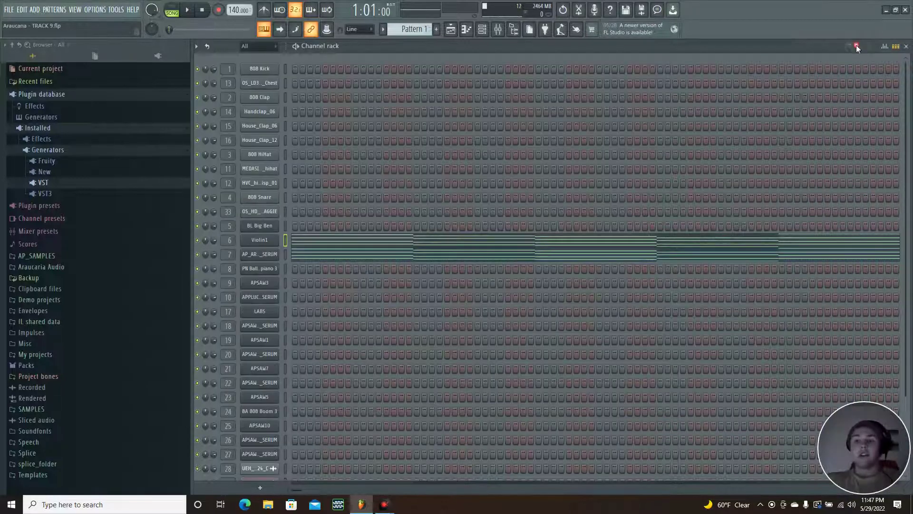
# Examine the oscillators and the full effects chain of the AP_AR11_SERUM channel's Serum synth, and put the synth away.
pyautogui.click(271, 253)
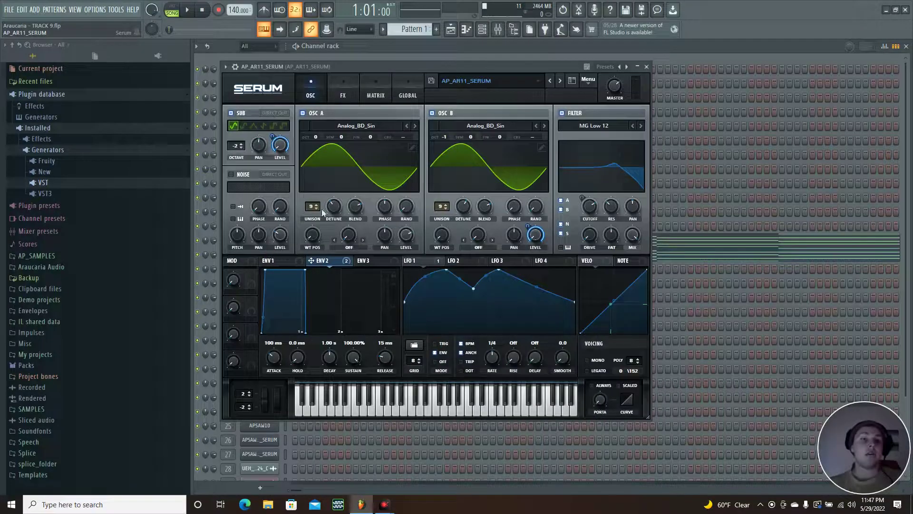
pyautogui.click(342, 90)
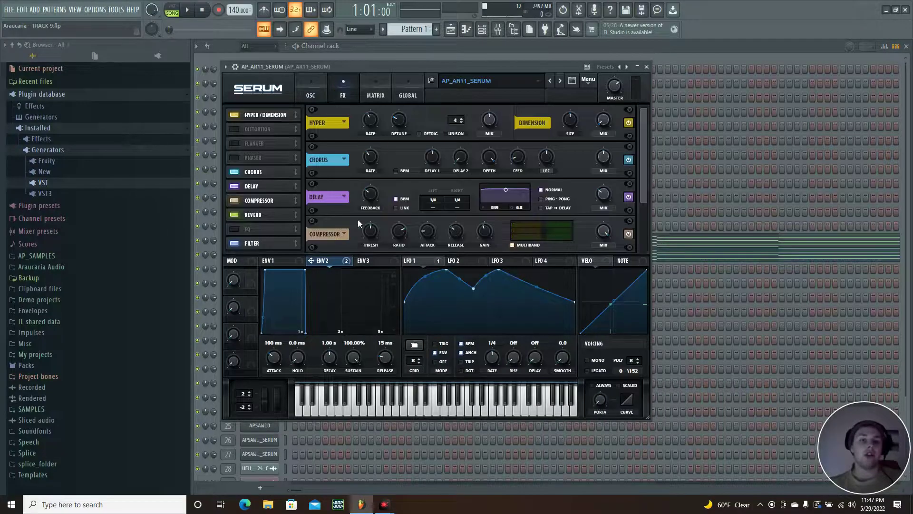
pyautogui.click(240, 215)
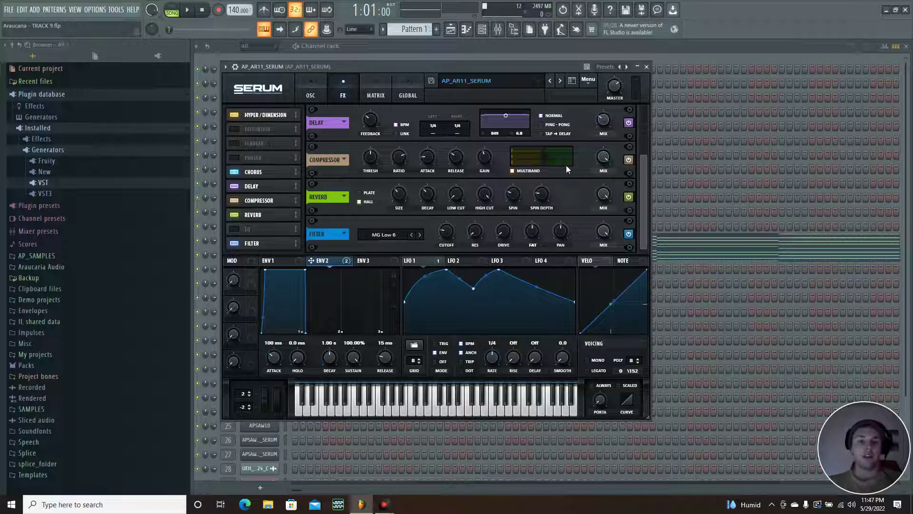
pyautogui.moveTo(641, 177); pyautogui.dragTo(646, 119)
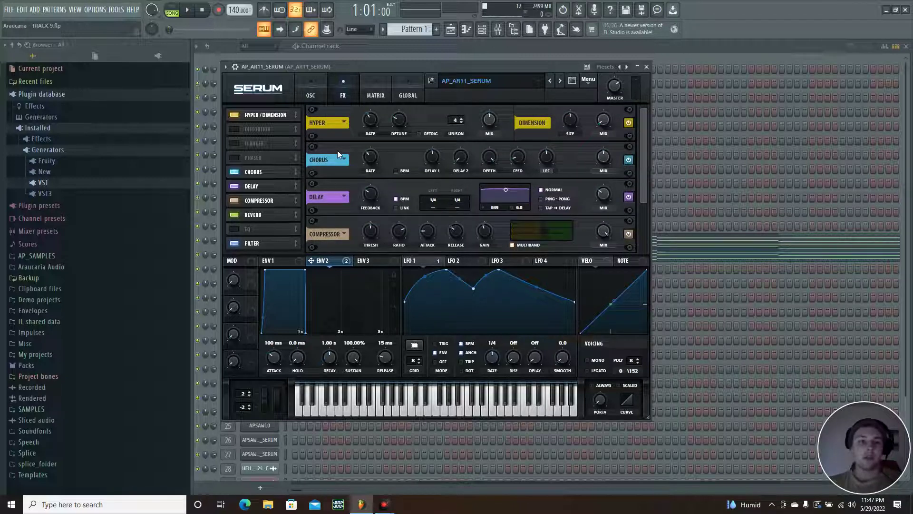
pyautogui.click(647, 68)
# Return to the playlist and play the song arrangement from the start into bar 13, lowering the volume during playback.
pyautogui.click(907, 47)
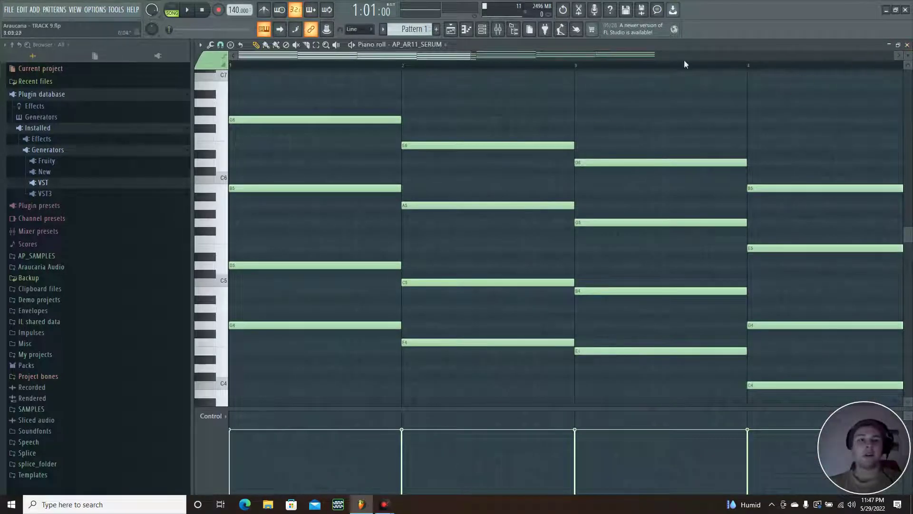
pyautogui.click(889, 44)
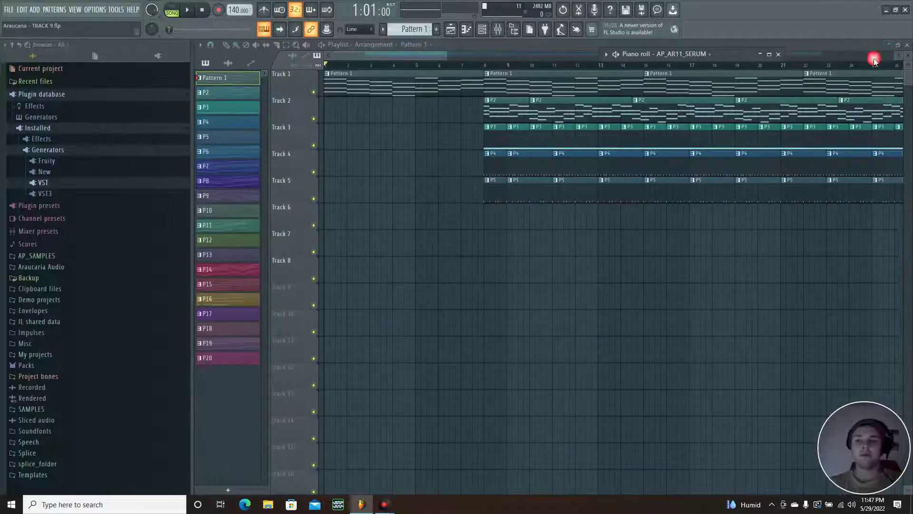
pyautogui.click(189, 11)
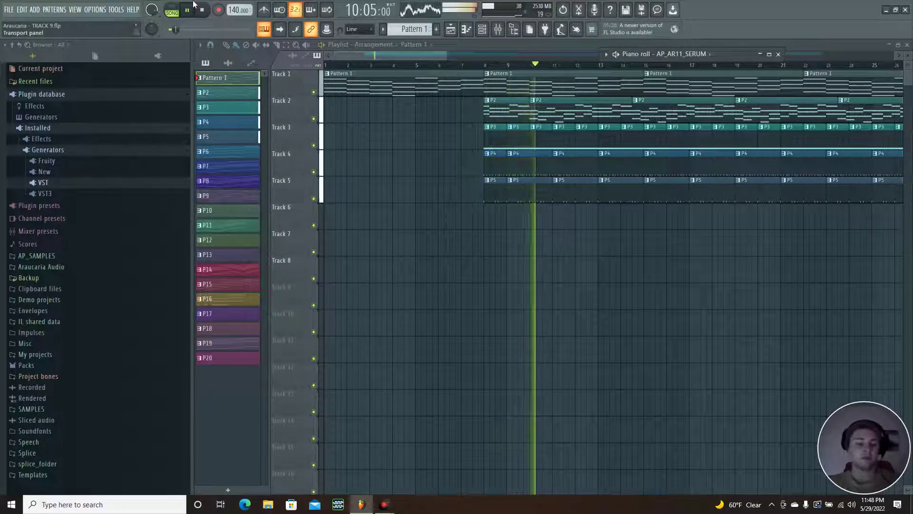
pyautogui.press('XF86AudioLowerVolume')
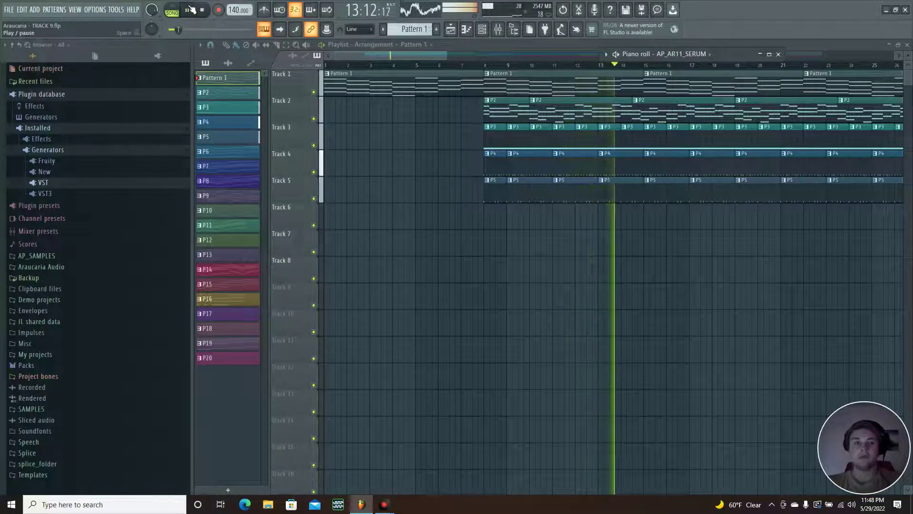
pyautogui.click(190, 9)
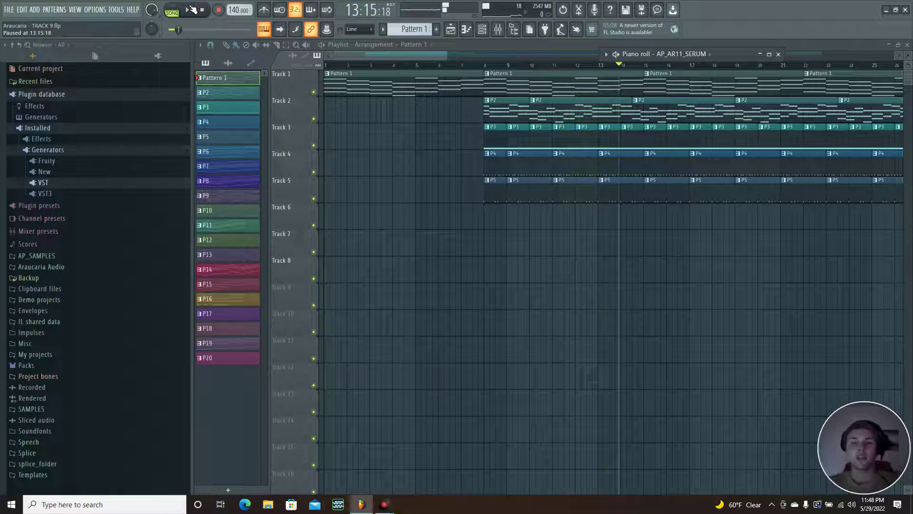
# Select pattern P2 and show its PN Ballad Epiano 3 notes in the maximized piano roll.
pyautogui.click(234, 94)
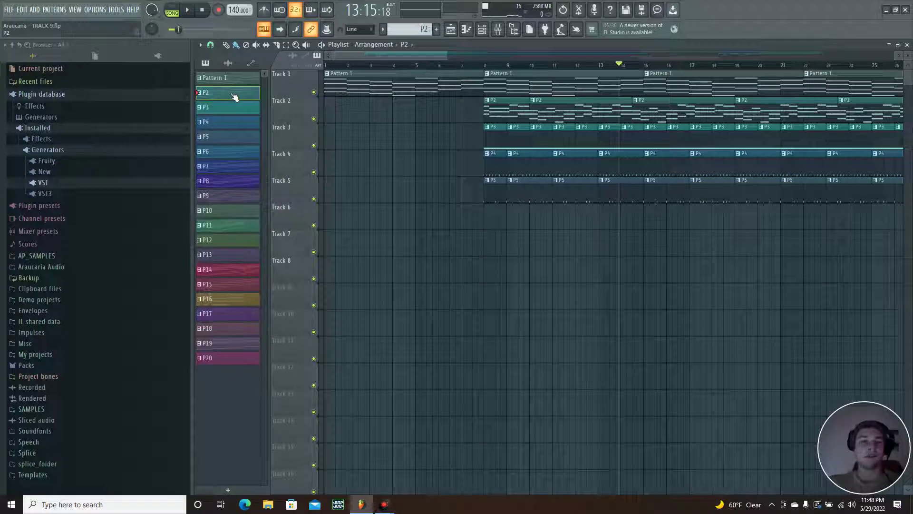
pyautogui.click(467, 31)
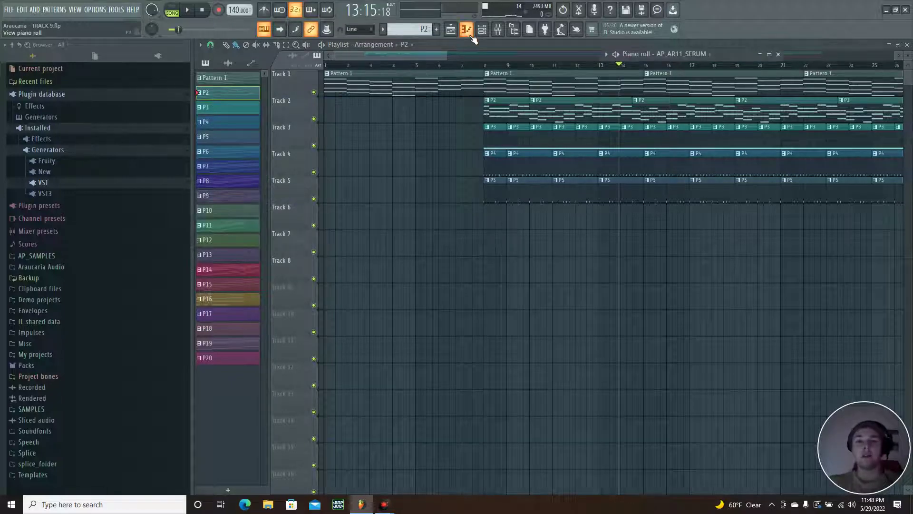
pyautogui.click(769, 54)
pyautogui.click(434, 44)
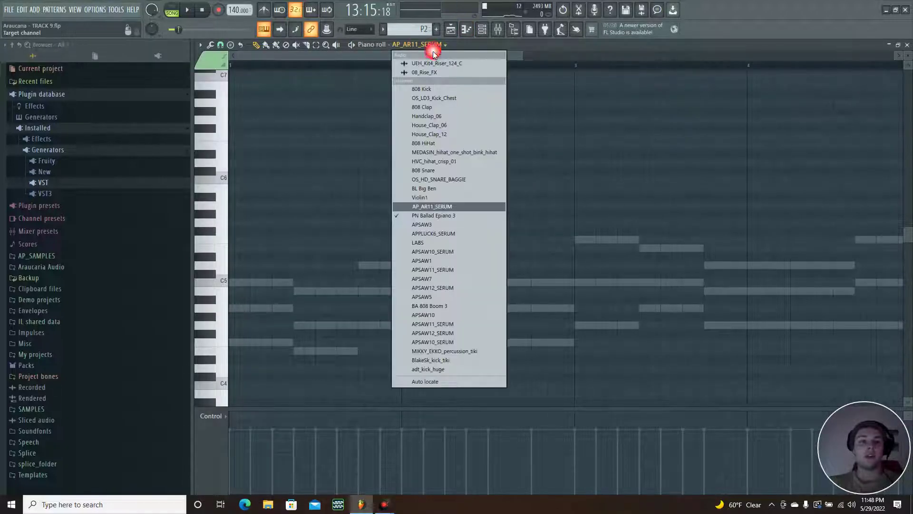
pyautogui.click(440, 218)
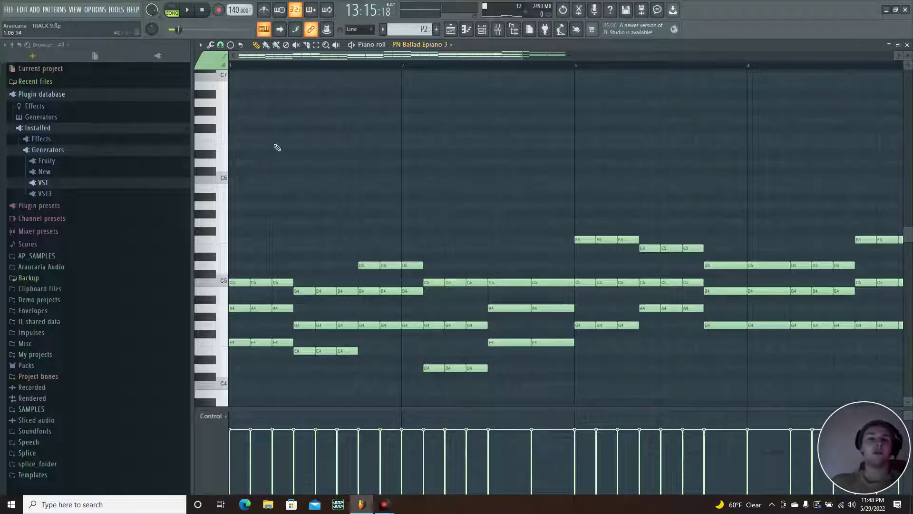
# List the installed VST generators in the browser and look at the options for loading Nexus, without loading it.
pyautogui.click(43, 183)
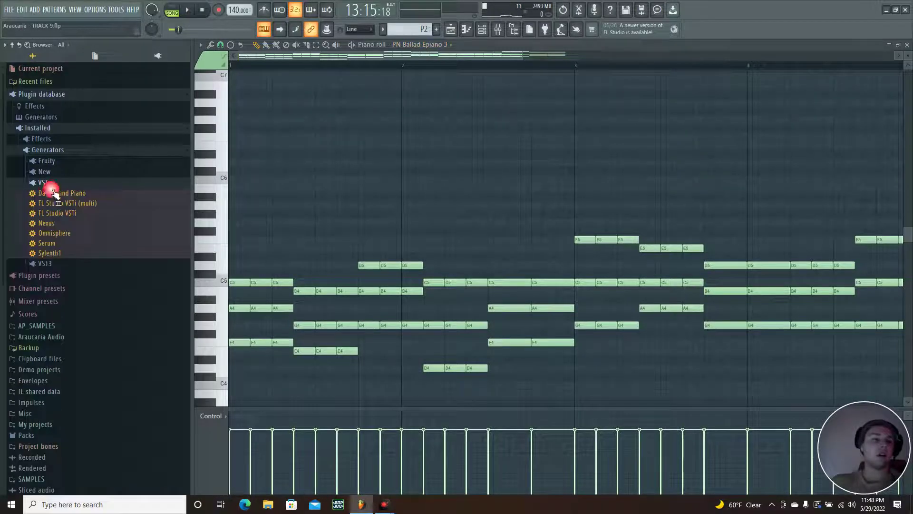
pyautogui.rightClick(50, 223)
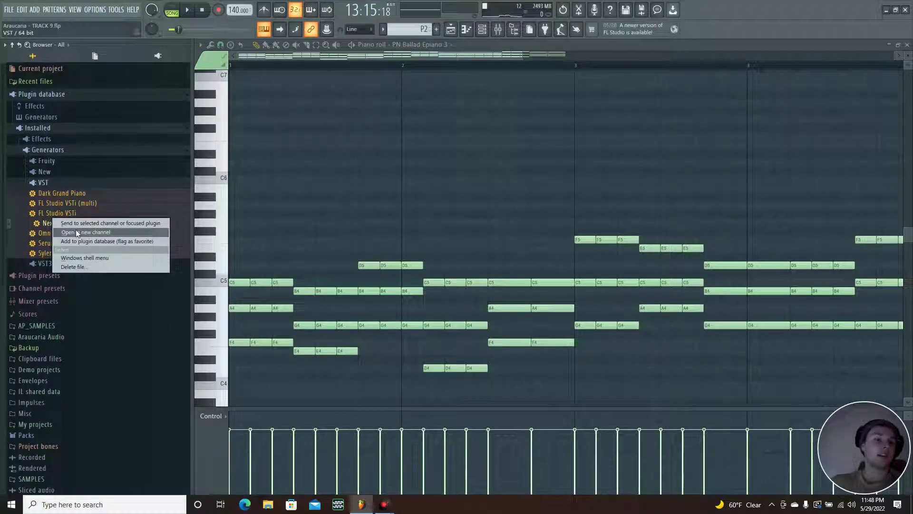
pyautogui.click(50, 224)
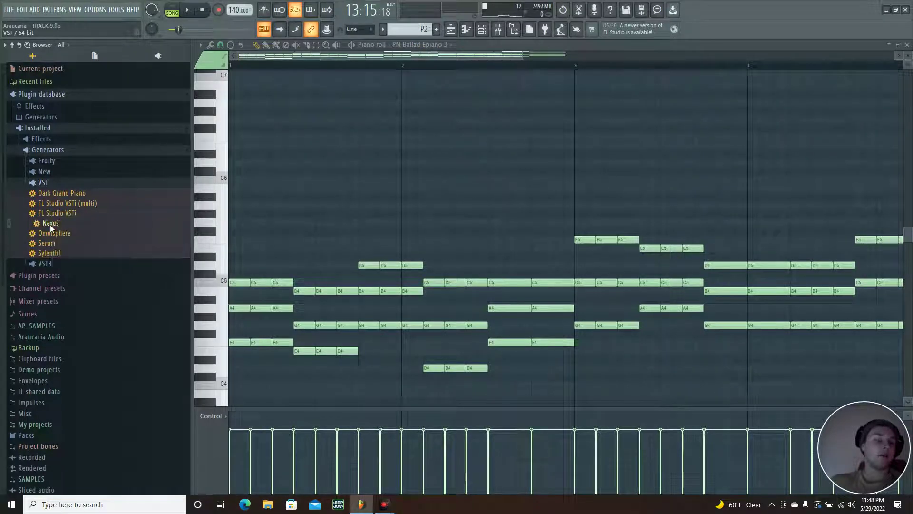
# Look at the Ballad Epiano 3 preset in the PN Ballad Epiano 3 channel's Nexus instrument and minimize the instrument.
pyautogui.click(482, 29)
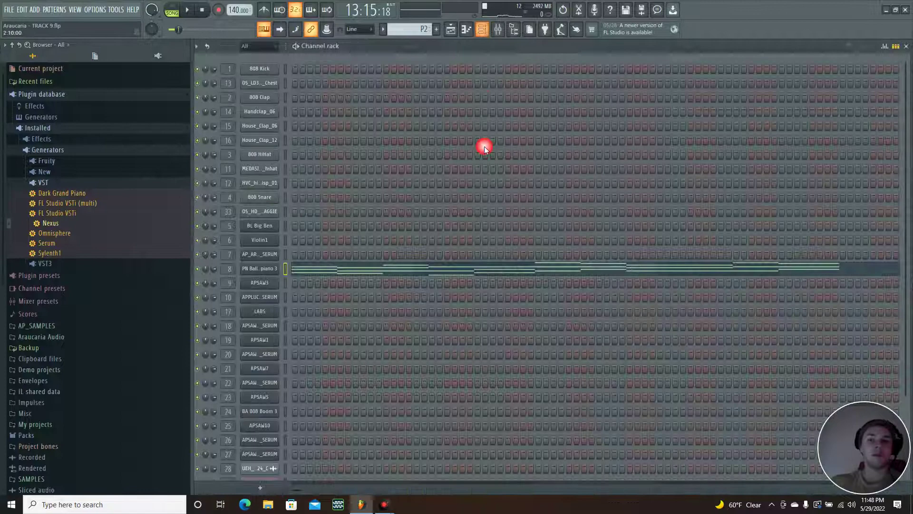
pyautogui.click(254, 267)
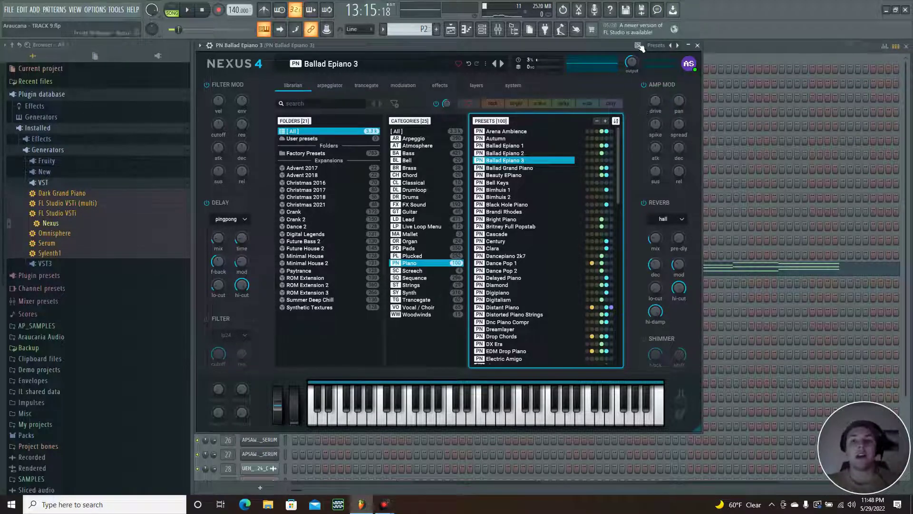
pyautogui.click(688, 45)
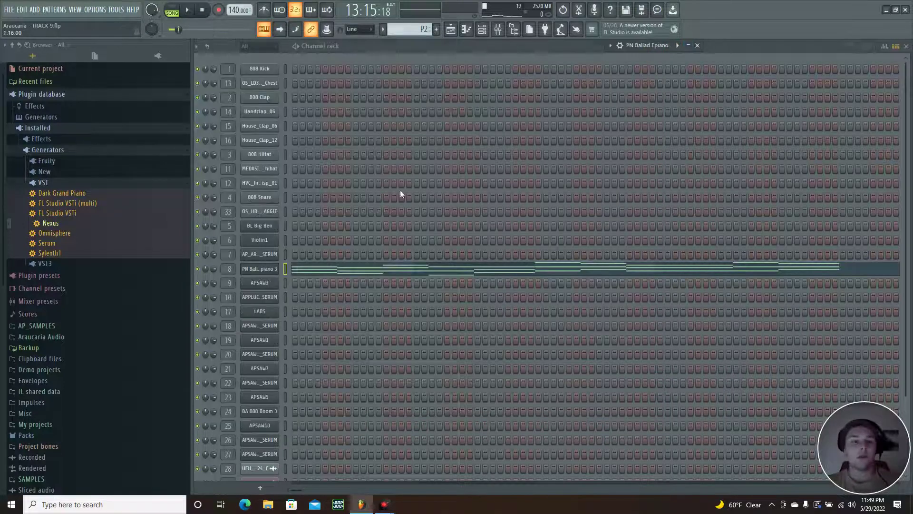
# Examine the PN Ballad Epiano 3 chord notes of pattern P2 in the piano roll, through to bar 5.
pyautogui.click(467, 29)
pyautogui.scroll(-3, 323, 119)
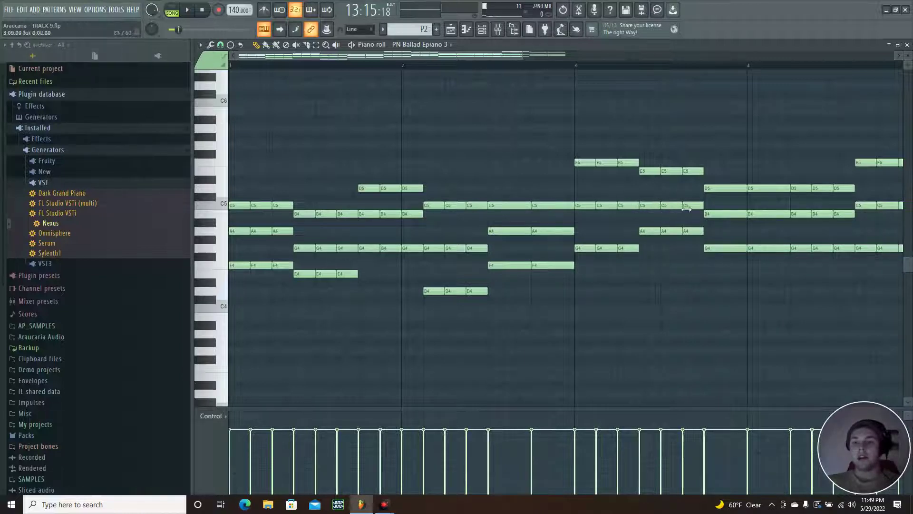
pyautogui.moveTo(493, 55); pyautogui.dragTo(572, 55)
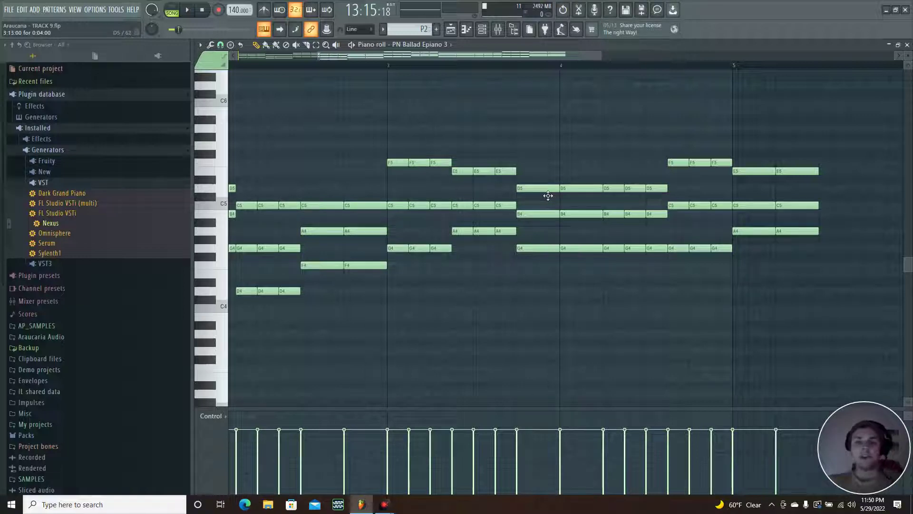
# Switch playback to pattern mode, listen to P2 on its own, and bring the start of its notes back into view.
pyautogui.click(172, 9)
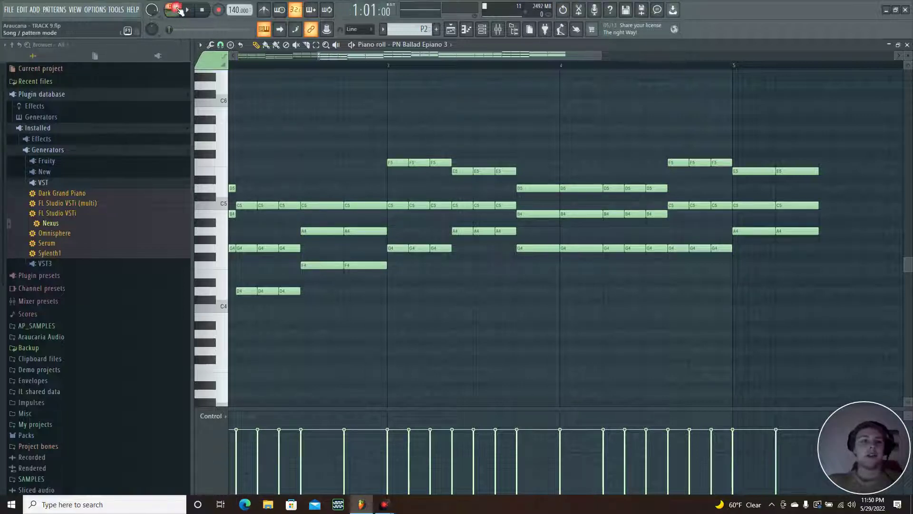
pyautogui.click(188, 11)
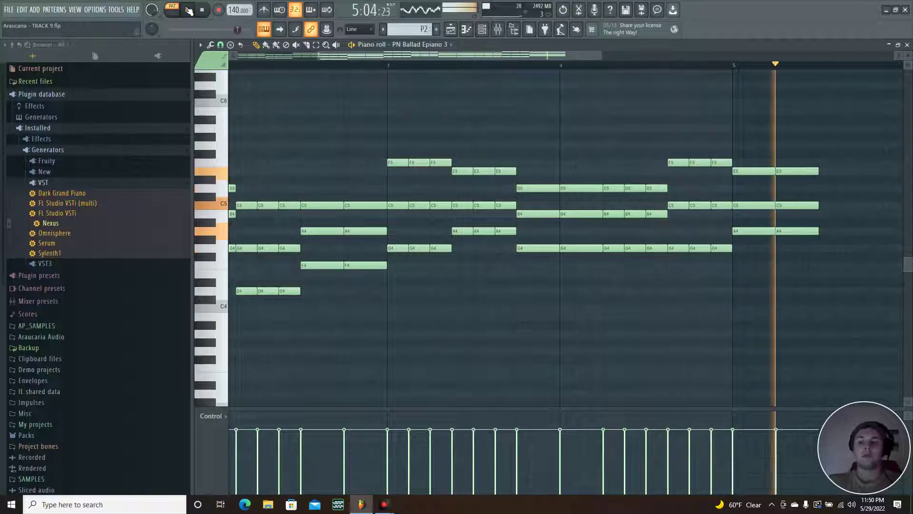
pyautogui.click(189, 11)
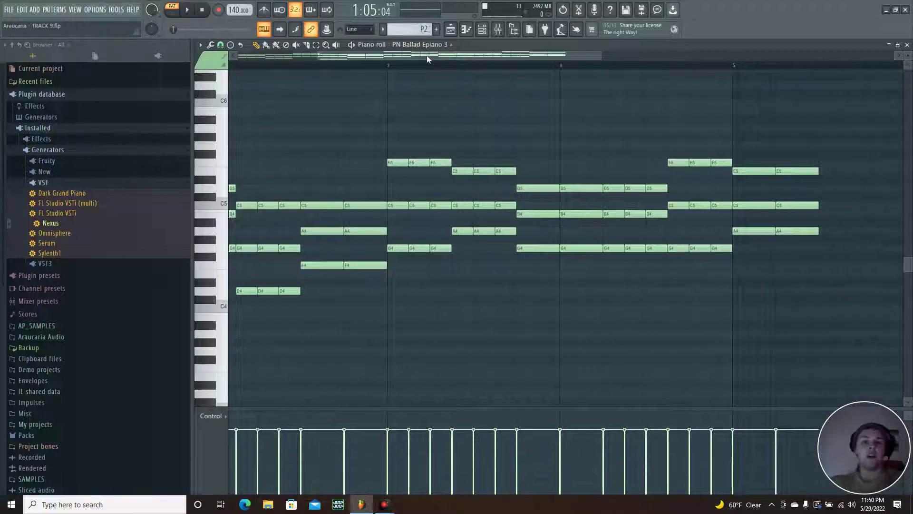
pyautogui.moveTo(427, 55); pyautogui.dragTo(320, 59)
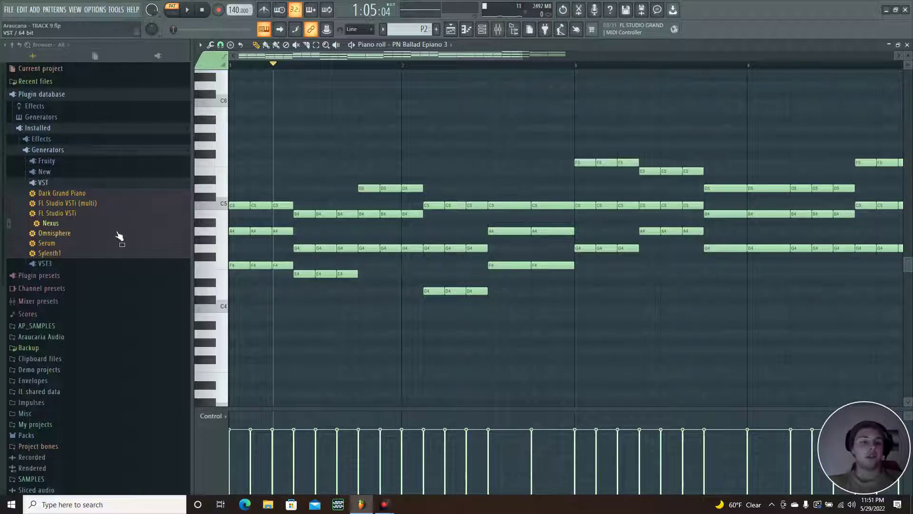
# Review the PN Ballad Epiano 3 channel's Nexus preset again and close the instrument.
pyautogui.click(482, 29)
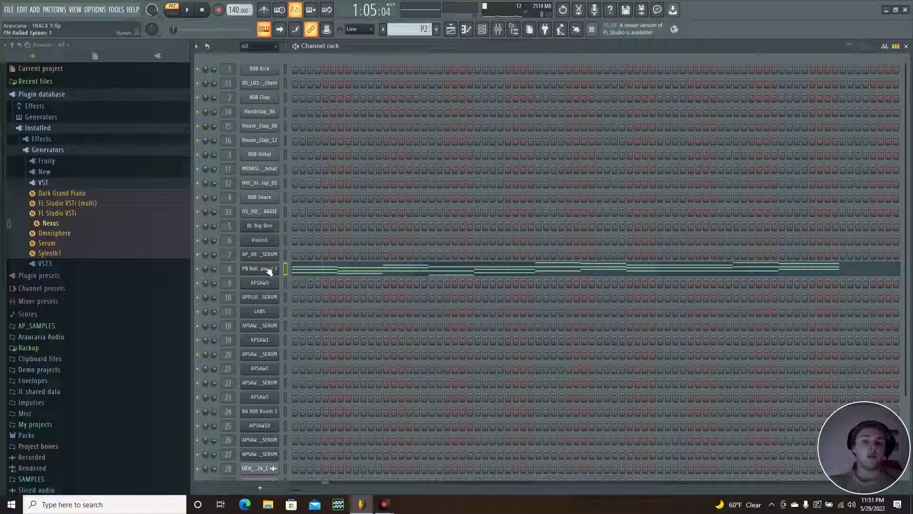
pyautogui.click(689, 47)
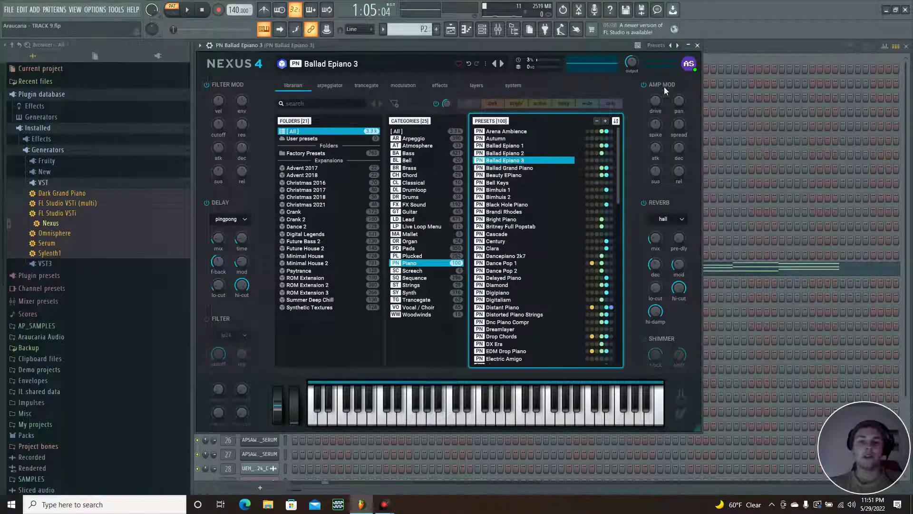
pyautogui.click(698, 45)
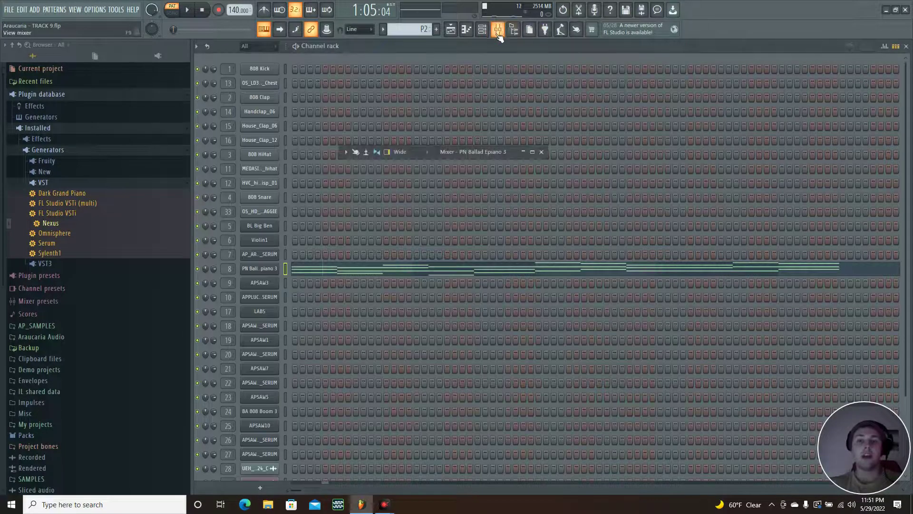
# In the maximized mixer, inspect Maximus on the PN Ballad Epiano 3 track and its preset list, keeping the current settings.
pyautogui.click(532, 151)
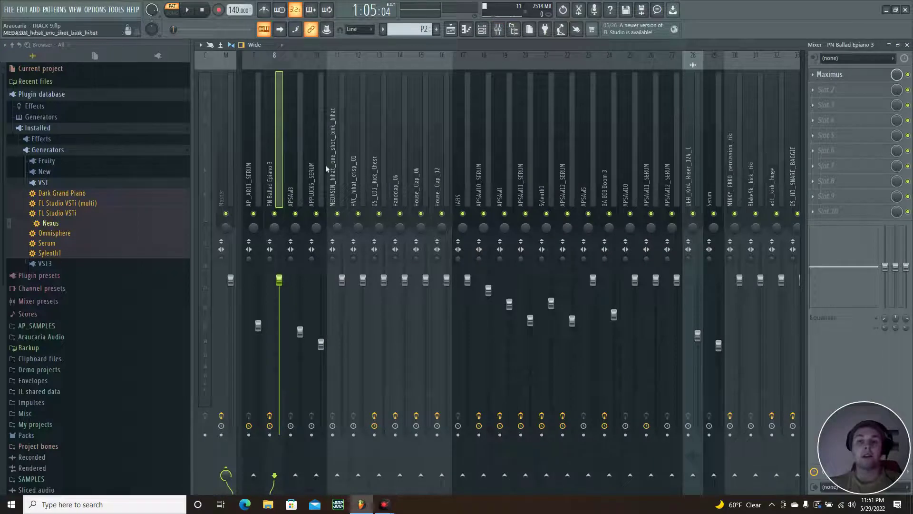
pyautogui.click(838, 76)
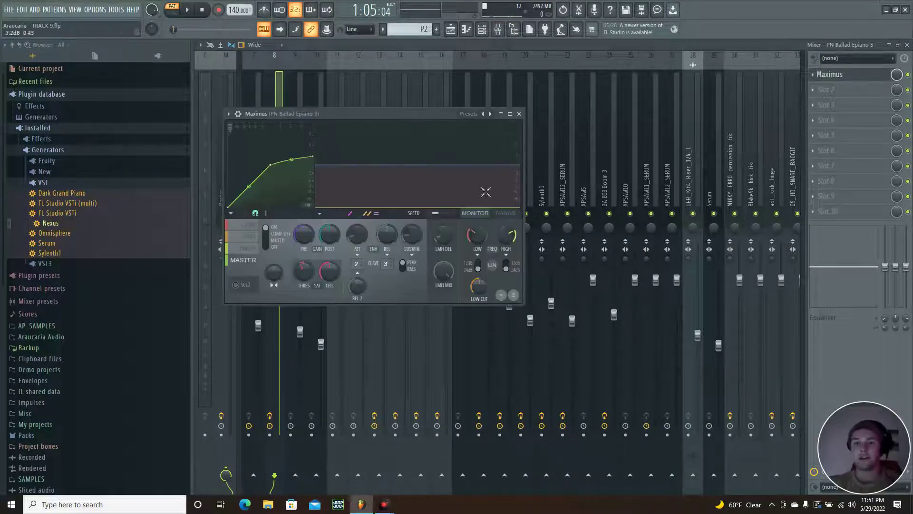
pyautogui.click(469, 114)
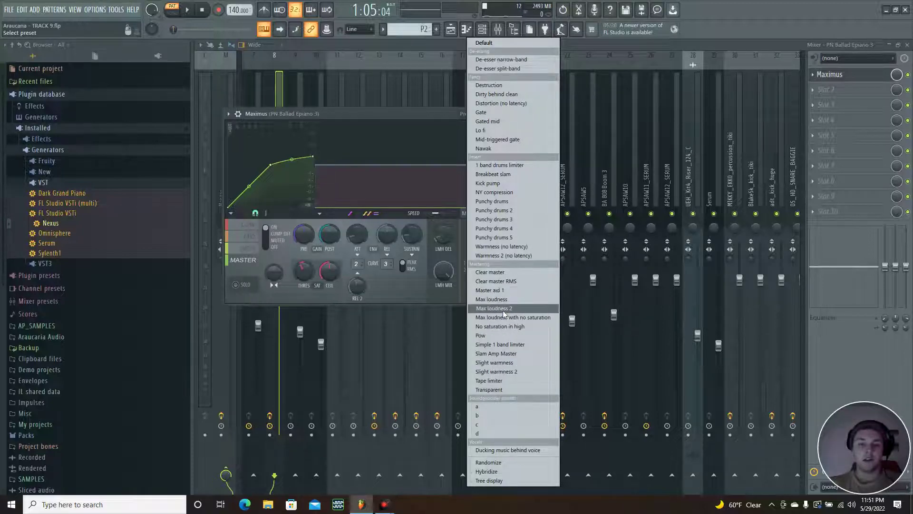
pyautogui.click(374, 111)
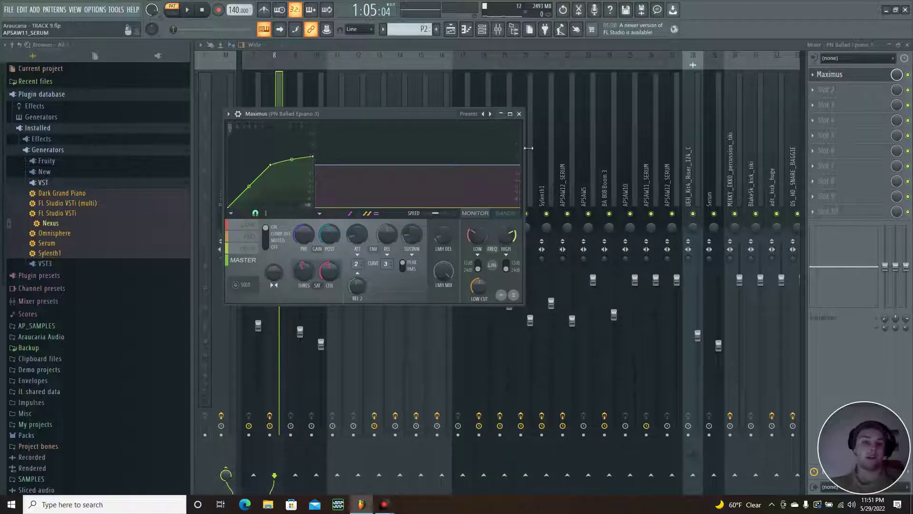
# Load the Max loudness 2 preset in Maximus on the PN Ballad Epiano 3 track, listening to P2 before and after the change.
pyautogui.click(187, 10)
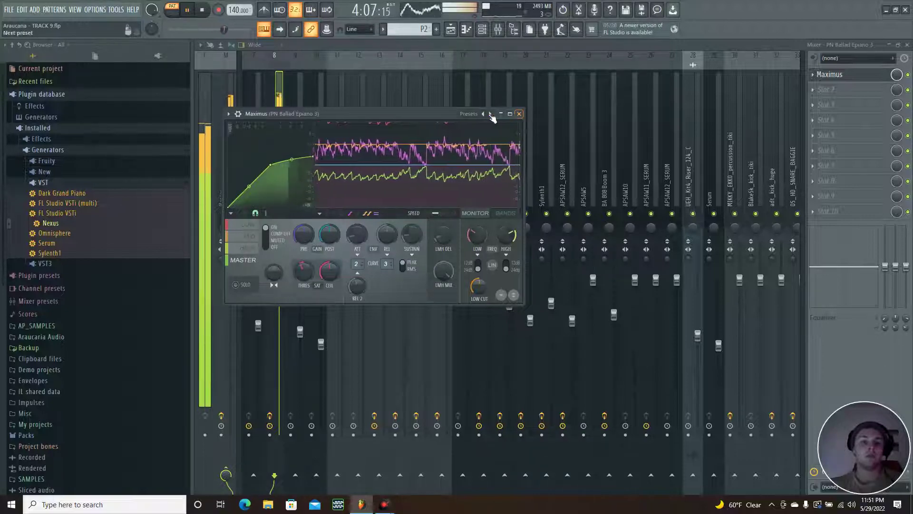
pyautogui.click(187, 9)
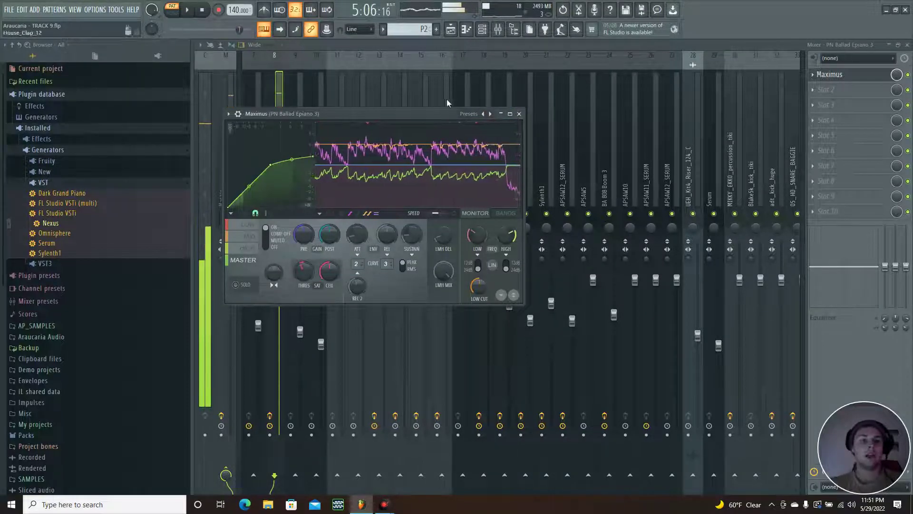
pyautogui.click(468, 113)
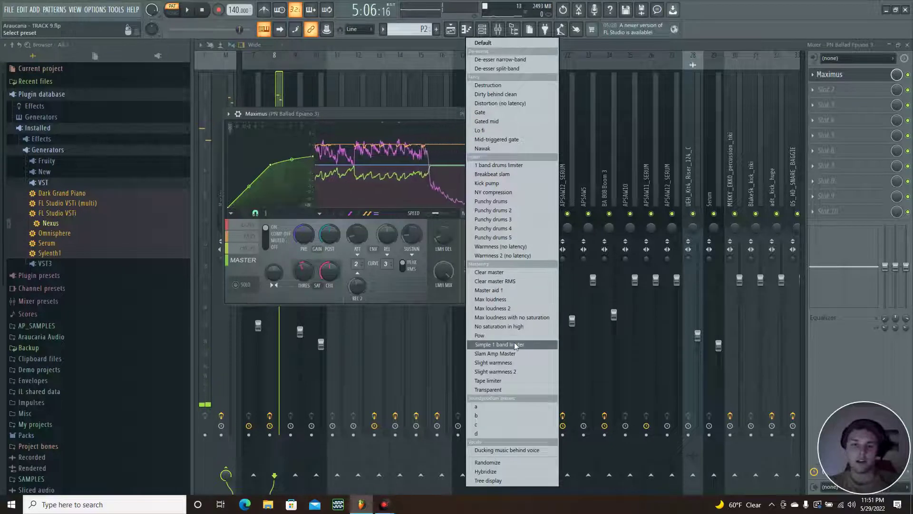
pyautogui.click(500, 309)
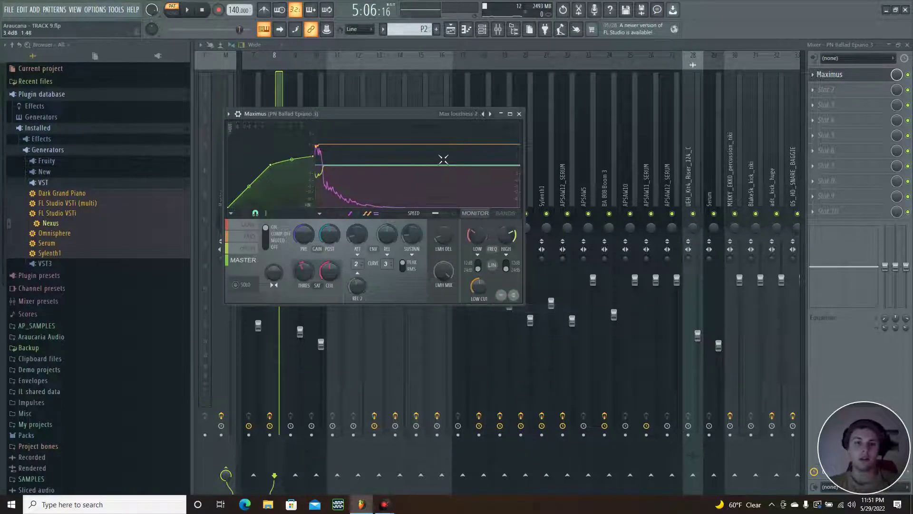
pyautogui.click(190, 11)
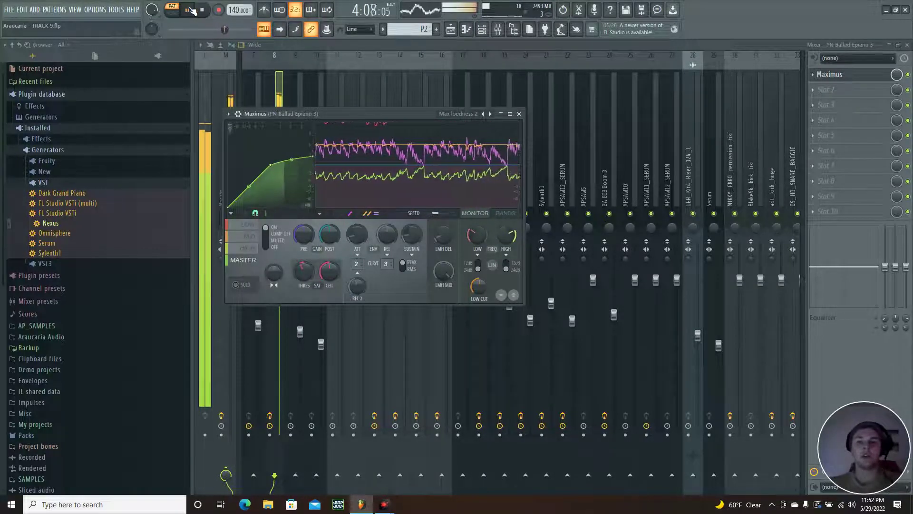
pyautogui.click(191, 11)
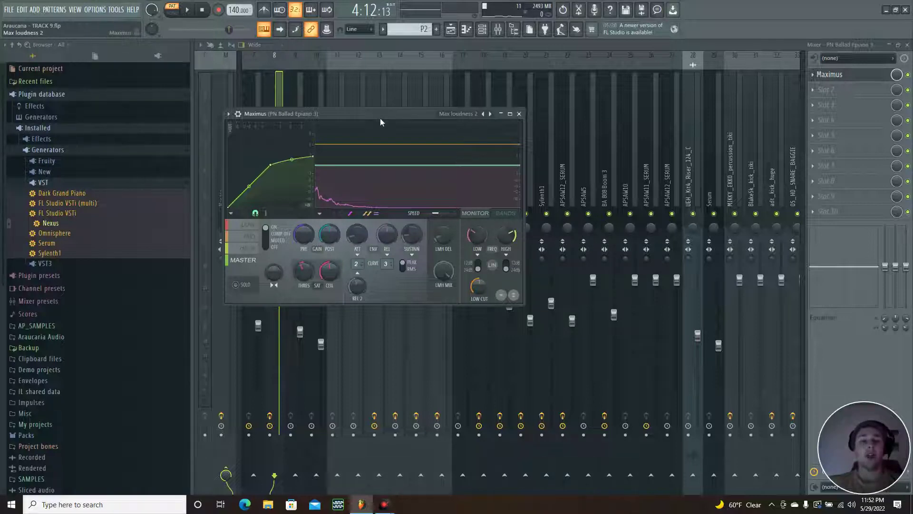
# Look through the Maximus preset list once more, keep the loaded preset, and close the effect window.
pyautogui.moveTo(376, 121); pyautogui.dragTo(432, 87)
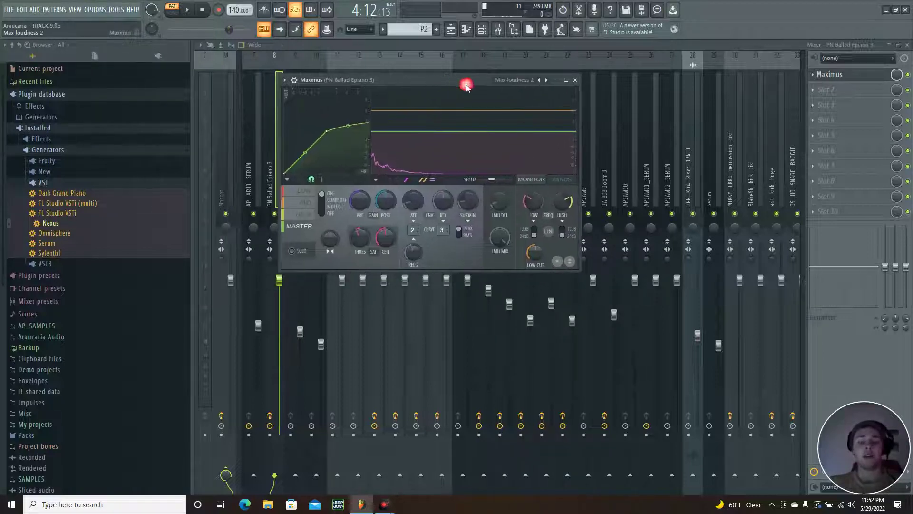
pyautogui.click(513, 81)
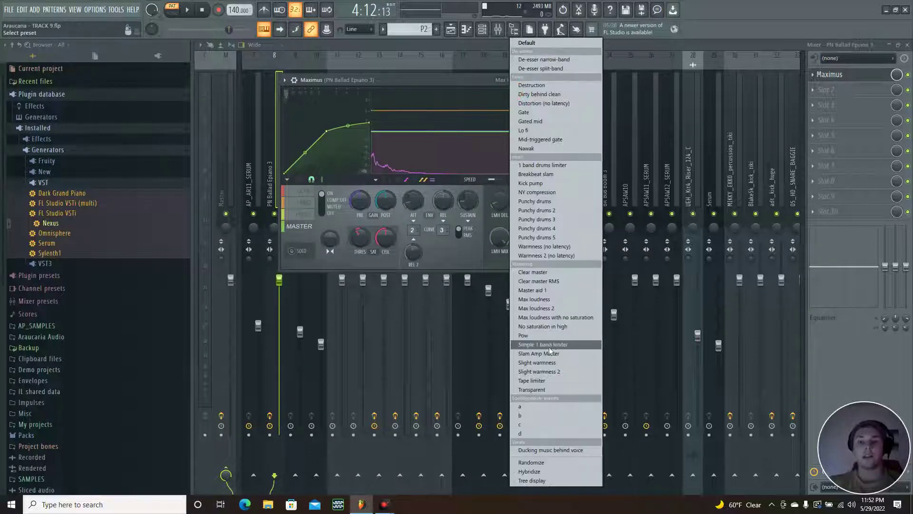
pyautogui.click(430, 87)
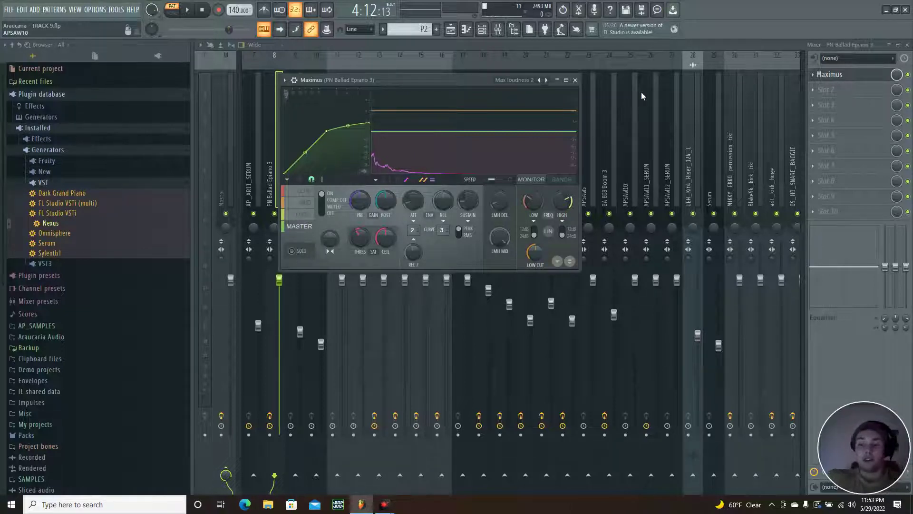
pyautogui.click(575, 80)
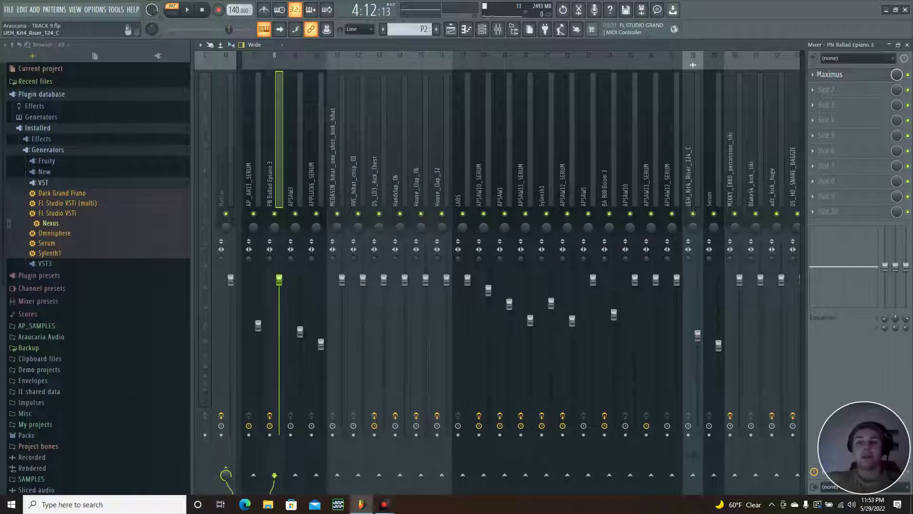
# Review P2 across the channel rack and the PN Ballad Epiano 3 notes in the piano roll, and return to the playlist.
pyautogui.press('F6')
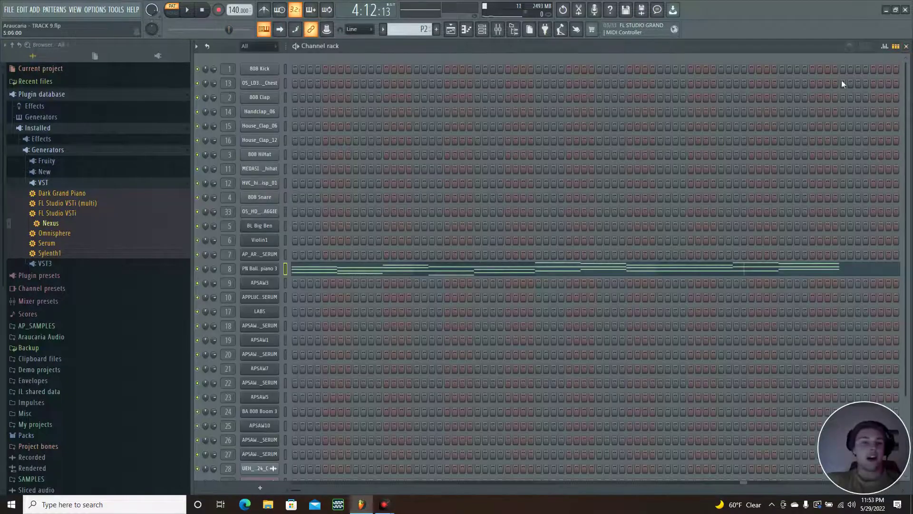
pyautogui.scroll(-4, 499, 230)
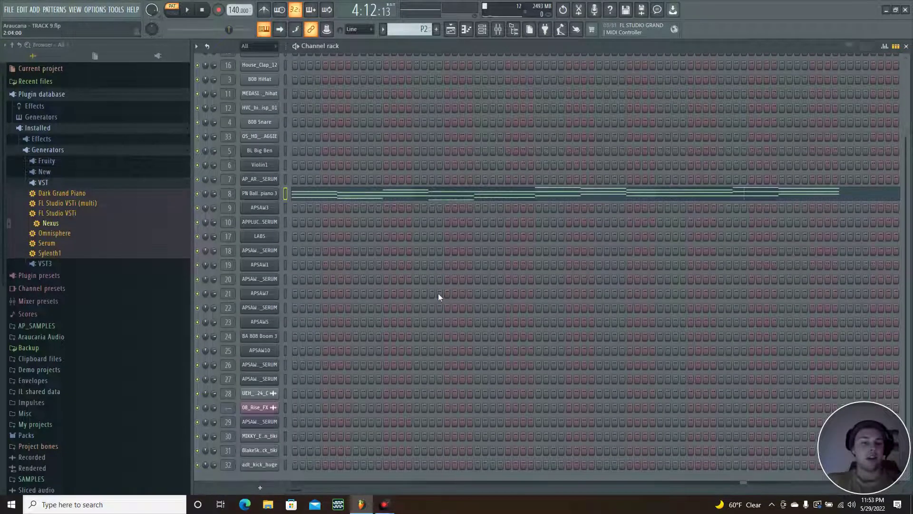
pyautogui.scroll(4, 435, 293)
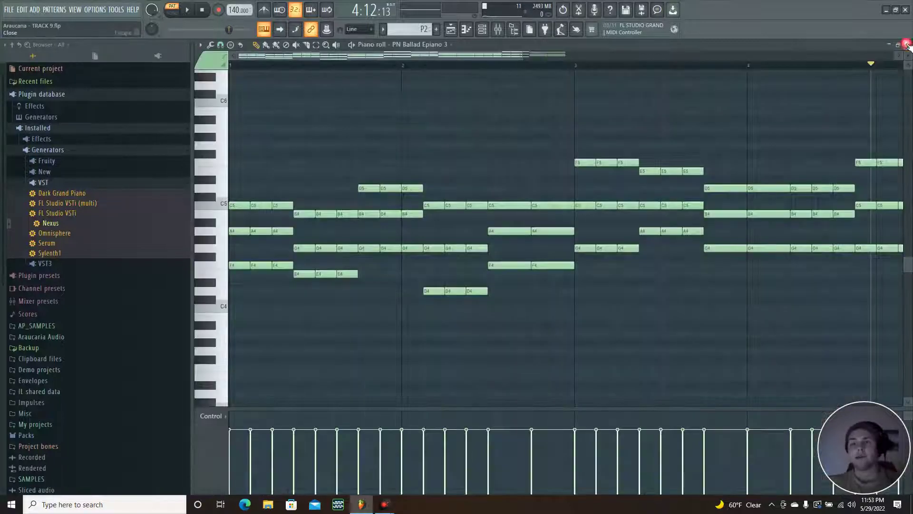
pyautogui.click(545, 264)
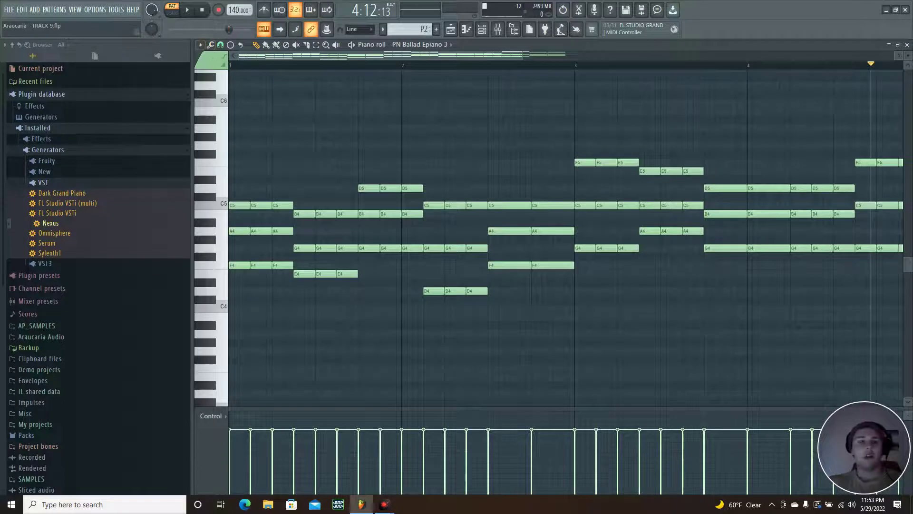
pyautogui.click(907, 44)
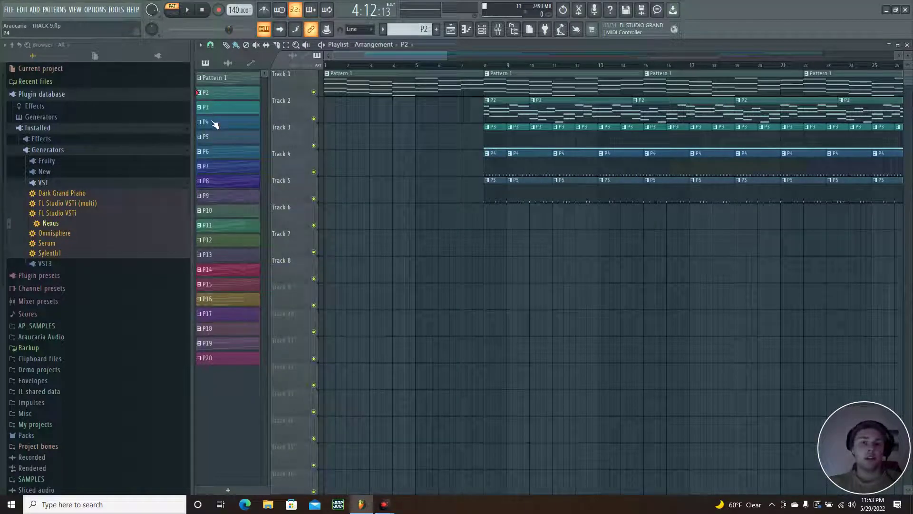
# Select pattern P3, show its channels in the channel rack, and review the APPLUCK6_SERUM oscillator, filter and envelope settings.
pyautogui.click(227, 108)
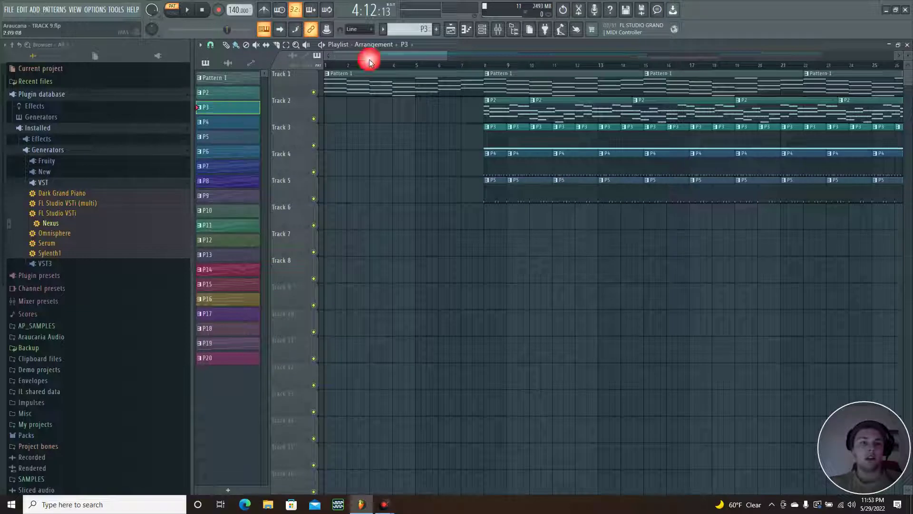
pyautogui.click(482, 30)
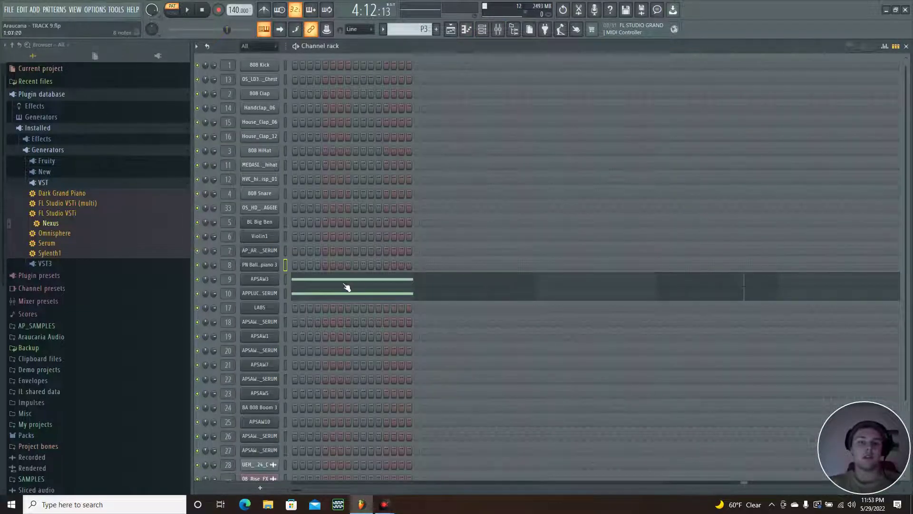
pyautogui.click(260, 293)
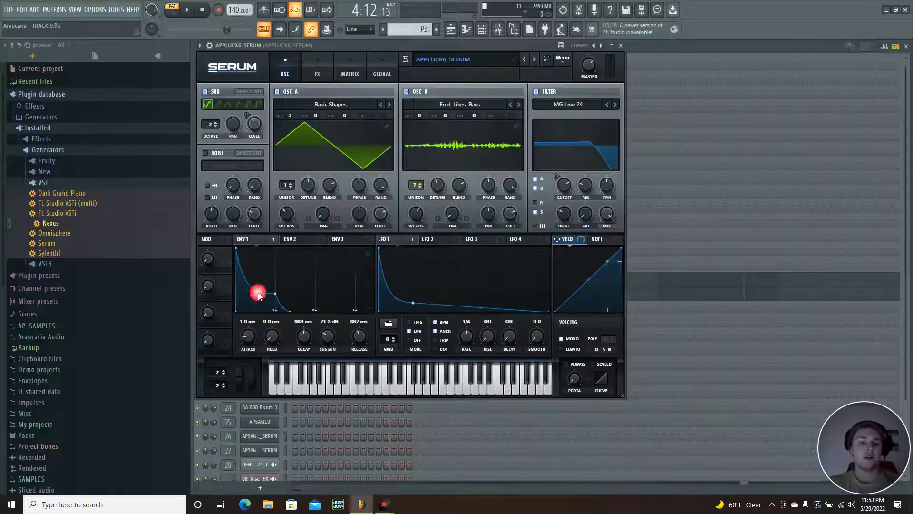
pyautogui.click(621, 45)
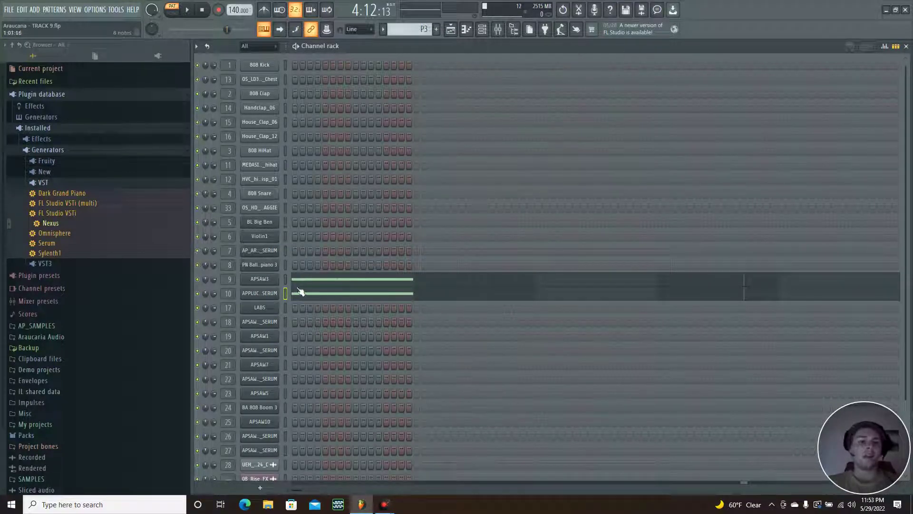
# Review the APSAW3 preset in Sylenth1, checking both Part B and Part A, and close the instrument.
pyautogui.click(265, 283)
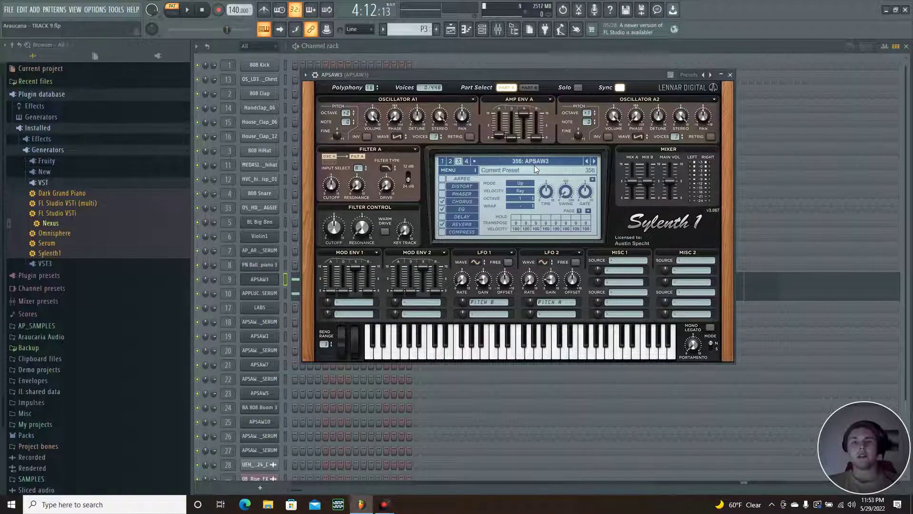
pyautogui.click(530, 88)
pyautogui.click(506, 88)
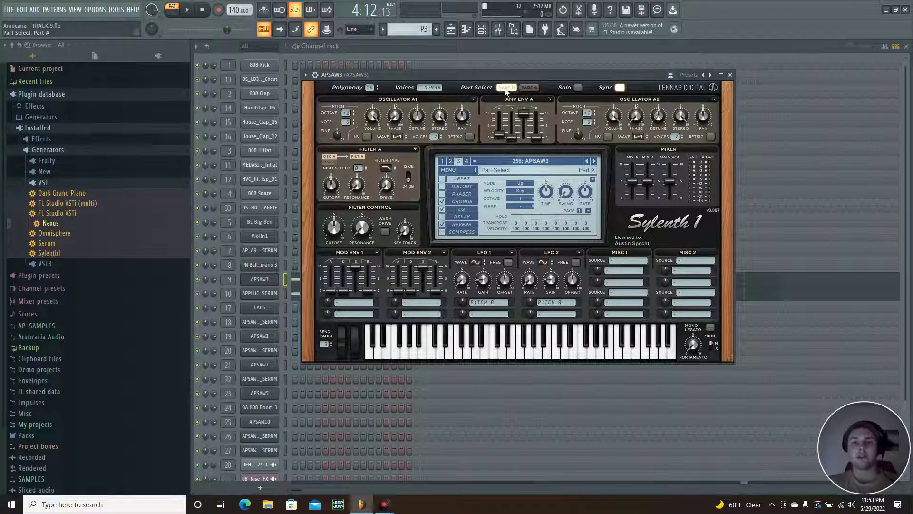
pyautogui.click(730, 76)
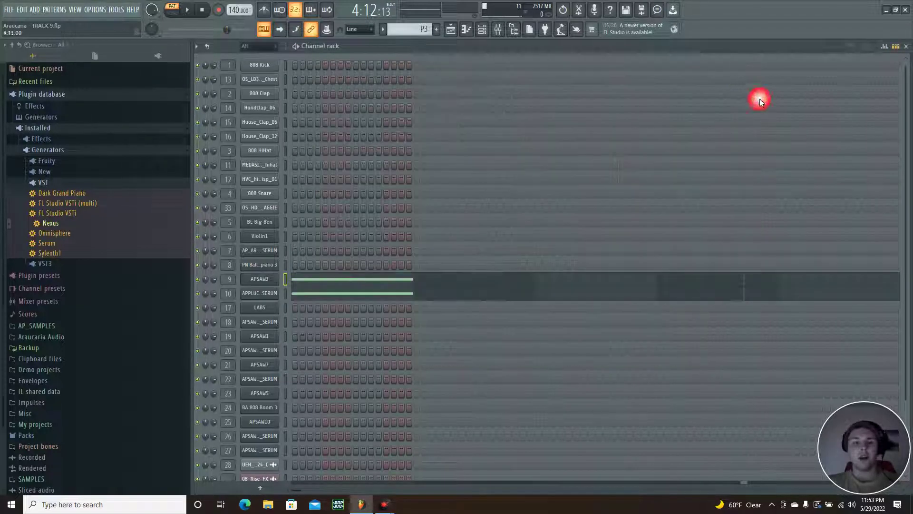
# Inspect the effects and oscillator pages of APPLUCK6_SERUM, and close Serum and the channel rack.
pyautogui.click(269, 296)
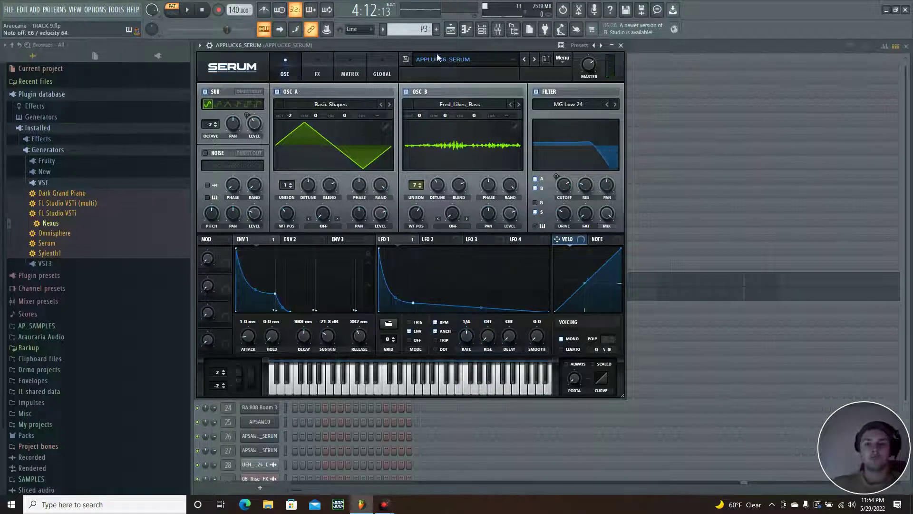
pyautogui.click(318, 73)
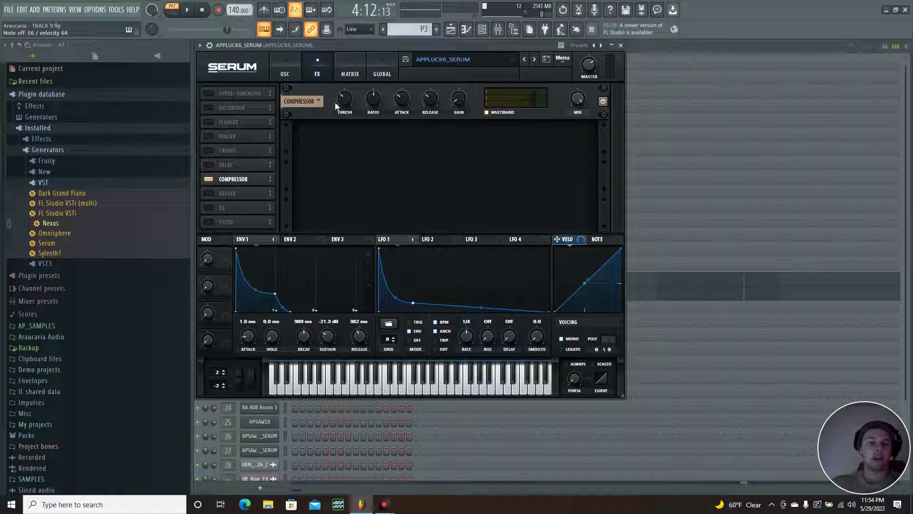
pyautogui.click(288, 72)
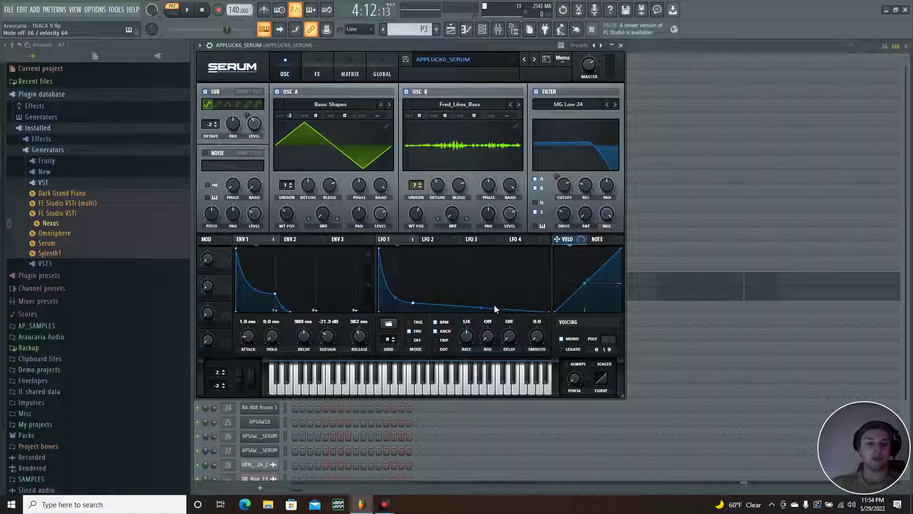
pyautogui.click(620, 45)
pyautogui.click(906, 47)
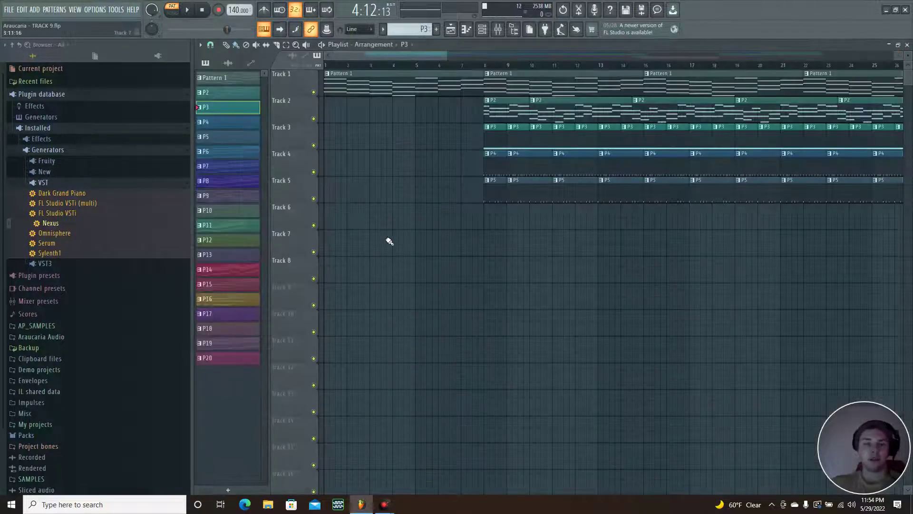
# Select pattern P4 and display the HVC_hihat_crisp_01 notes in a maximized piano roll.
pyautogui.click(218, 123)
pyautogui.click(466, 29)
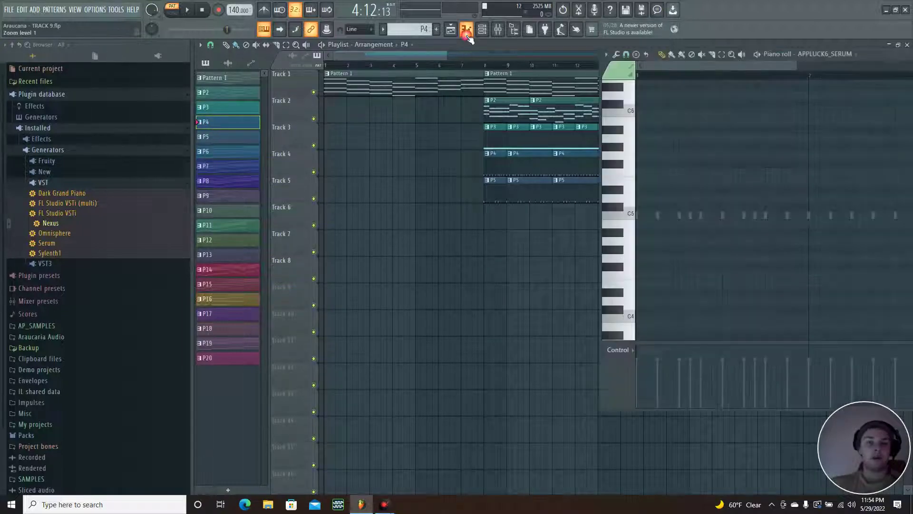
pyautogui.moveTo(873, 52); pyautogui.dragTo(530, 61)
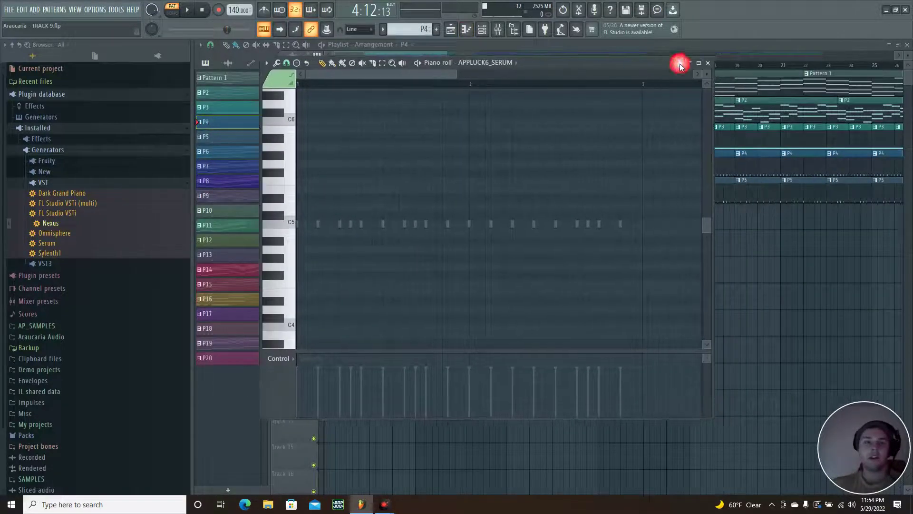
pyautogui.click(698, 62)
pyautogui.click(429, 45)
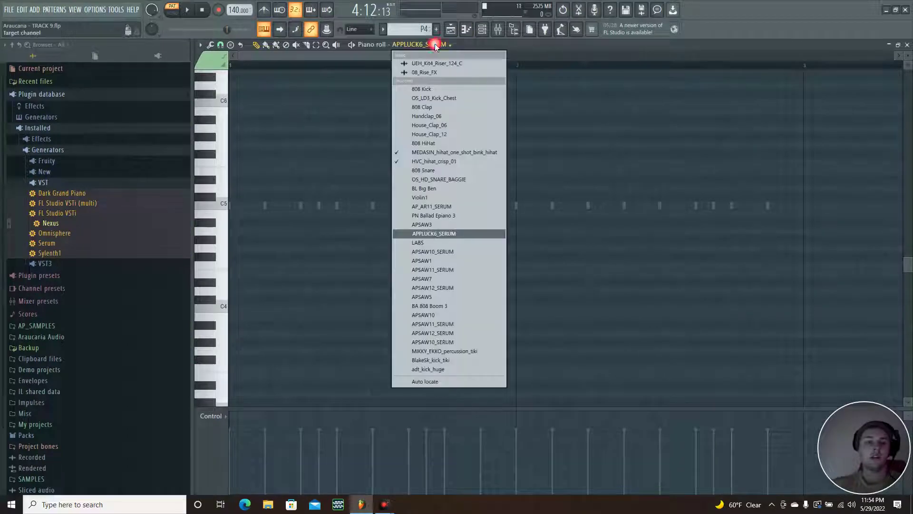
pyautogui.click(430, 161)
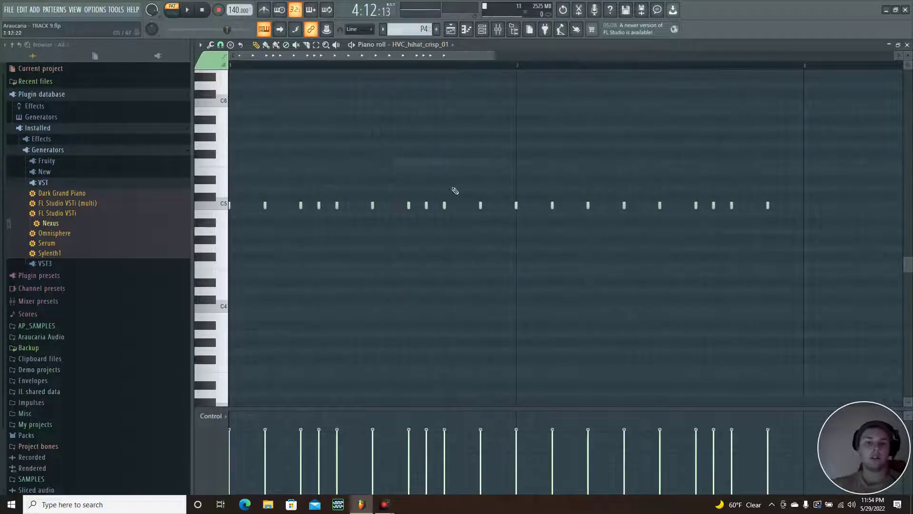
# Listen to P4 while viewing its two hi-hat channels in the channel rack, and bring the playlist back into view.
pyautogui.click(481, 29)
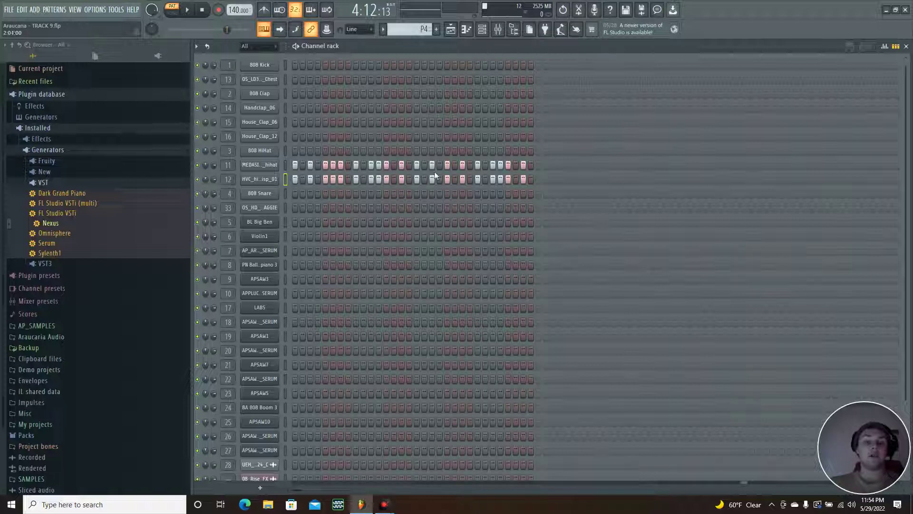
pyautogui.click(189, 9)
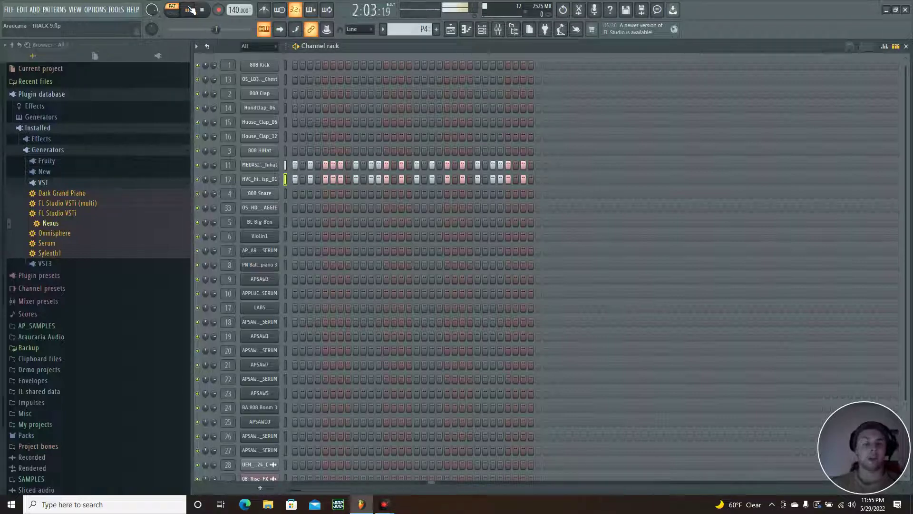
pyautogui.click(188, 10)
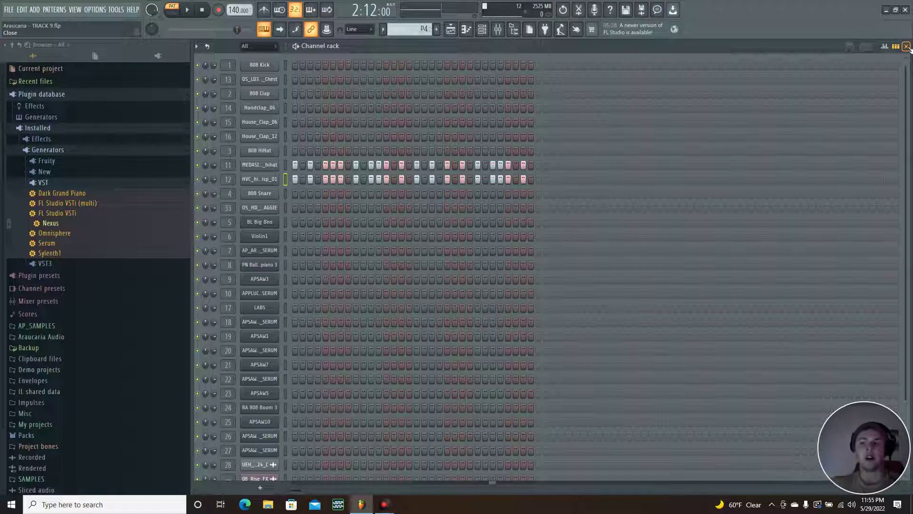
pyautogui.click(906, 47)
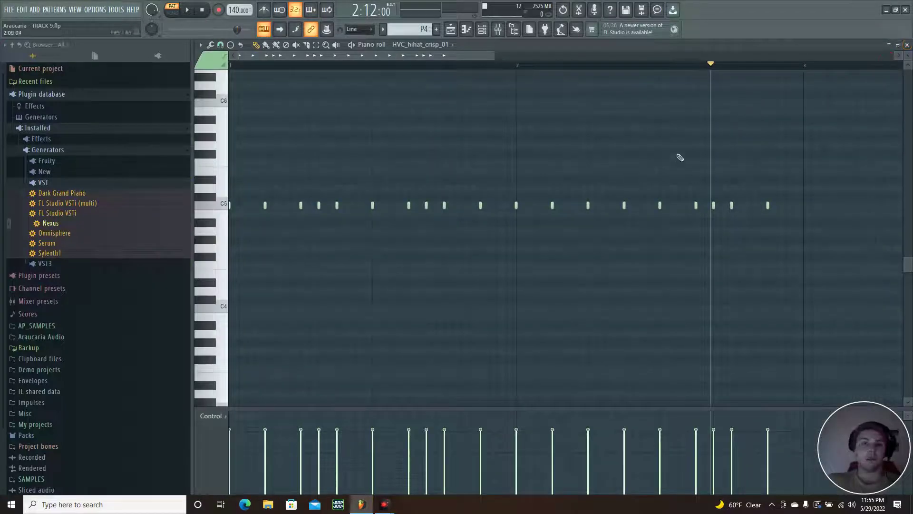
pyautogui.click(889, 44)
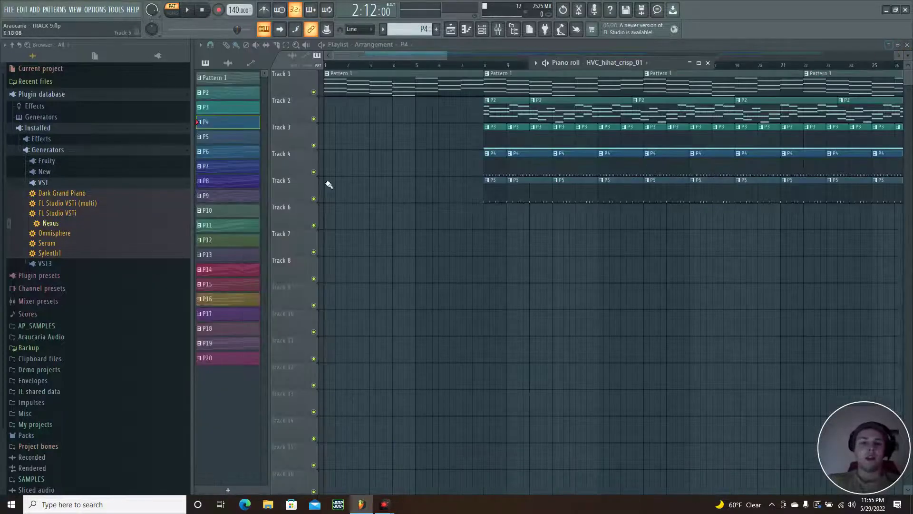
# Select pattern P5 and play it twice while viewing its kick and clap steps in the channel rack.
pyautogui.click(227, 137)
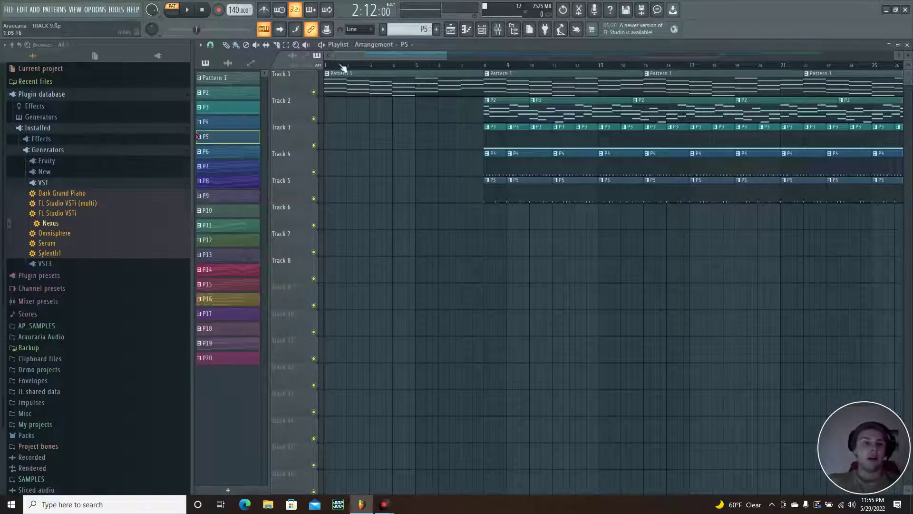
pyautogui.click(483, 34)
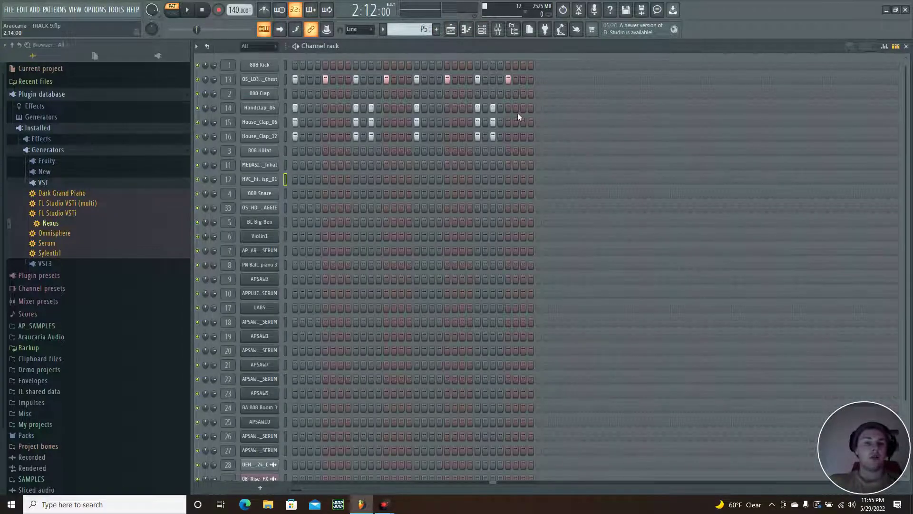
pyautogui.click(188, 10)
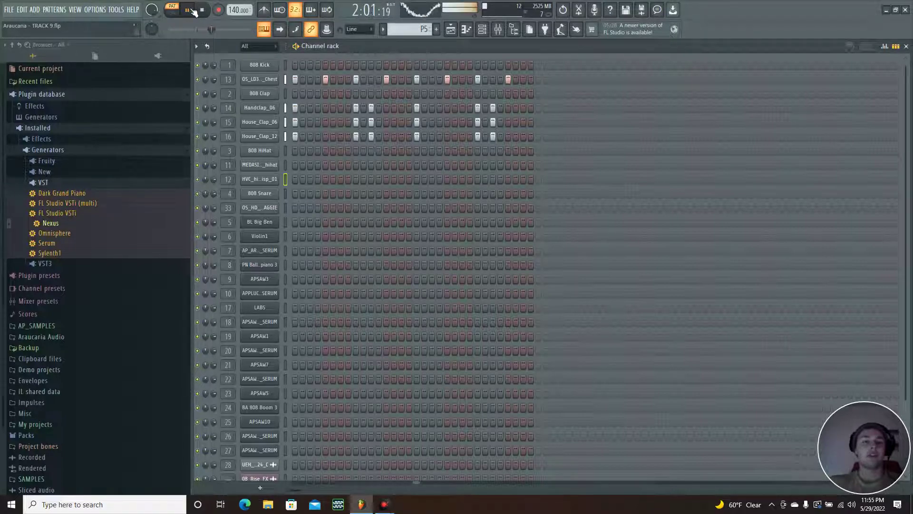
pyautogui.press('space')
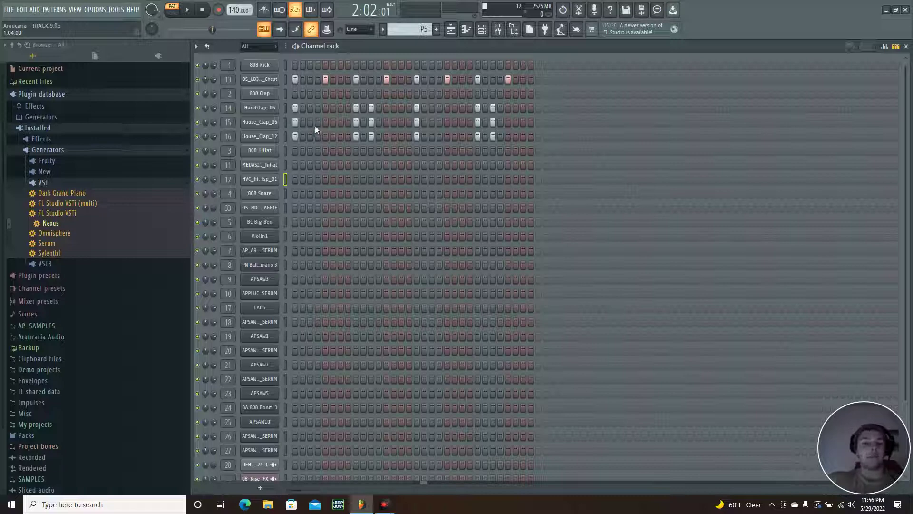
pyautogui.click(187, 11)
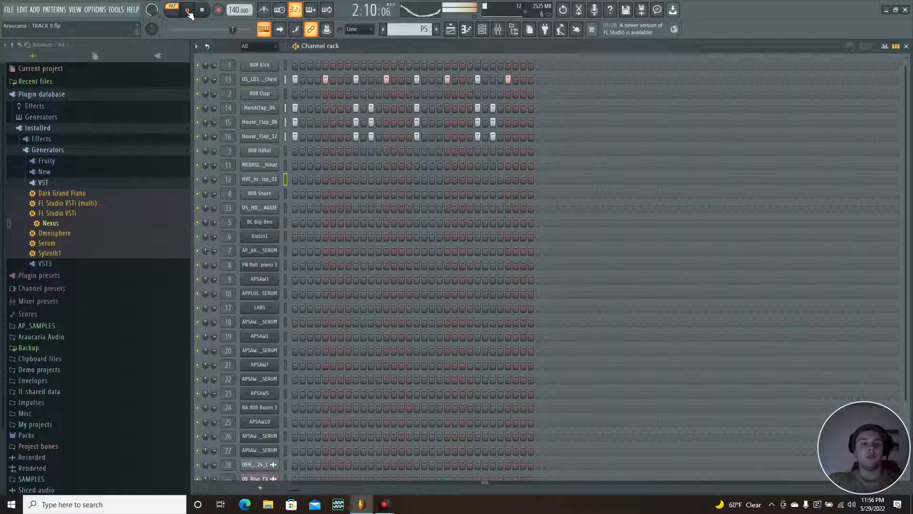
pyautogui.click(187, 11)
# Display the Handclap_06 channel settings, and play P5 while watching the kick and clap levels in the mixer.
pyautogui.click(269, 108)
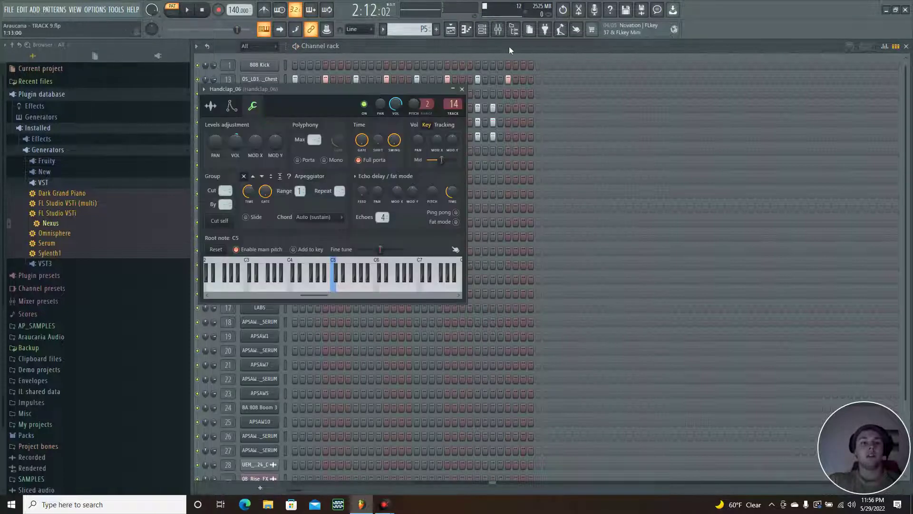
pyautogui.click(487, 30)
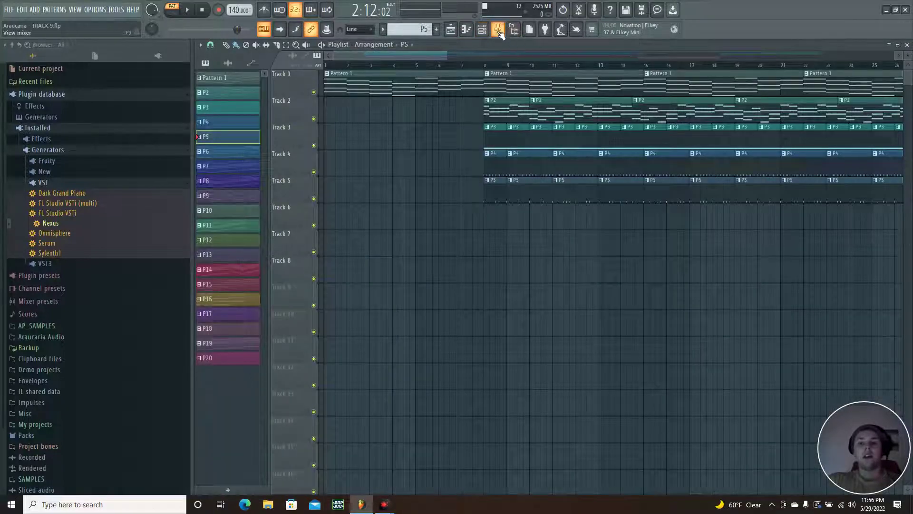
pyautogui.click(499, 30)
pyautogui.click(186, 10)
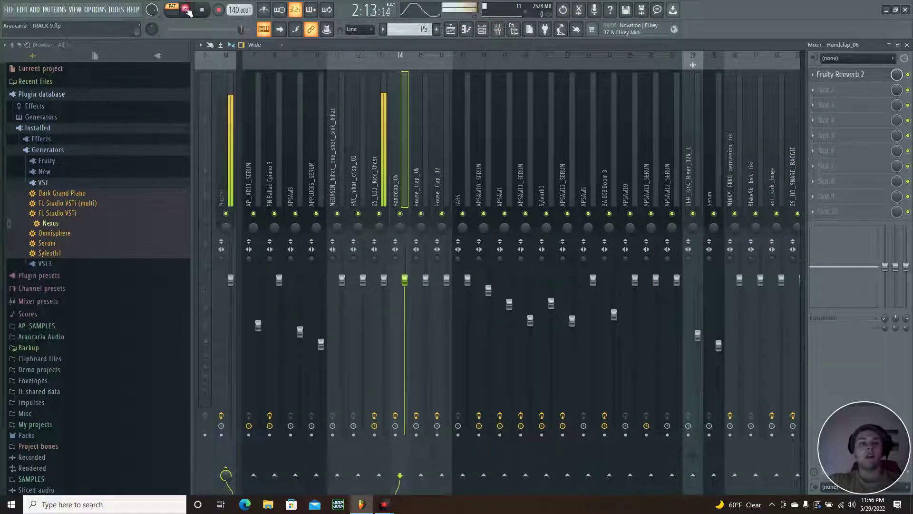
pyautogui.click(187, 11)
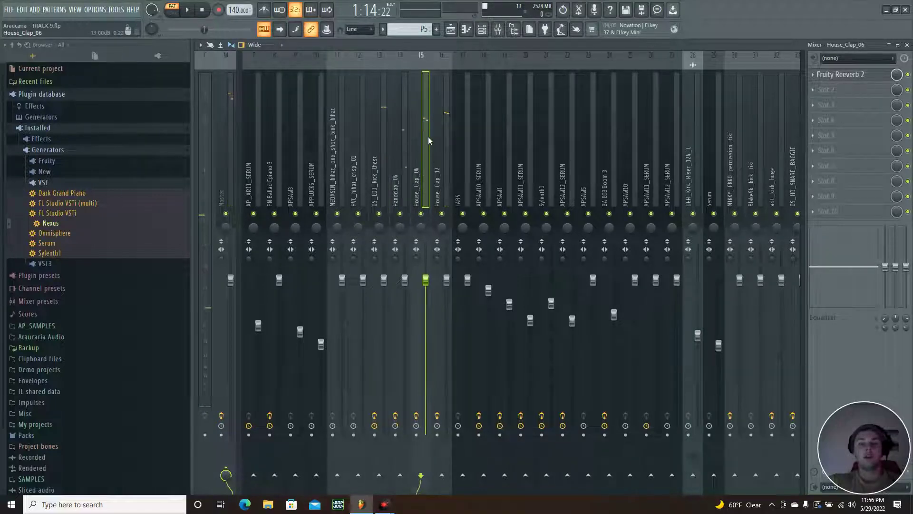
# Inspect Fruity Reeverb 2 on the House_Clap_12 and House_Clap_06 mixer tracks, closing each effect window.
pyautogui.click(444, 141)
pyautogui.click(874, 76)
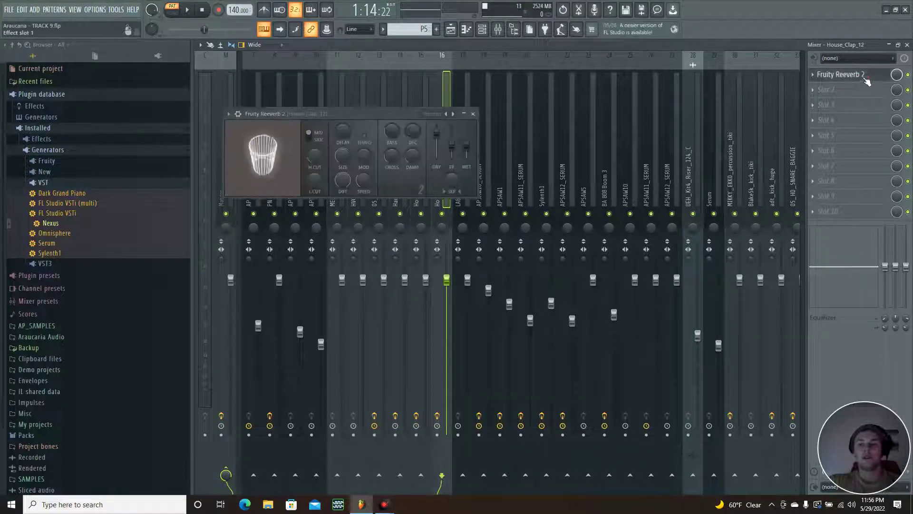
pyautogui.click(473, 114)
pyautogui.click(425, 129)
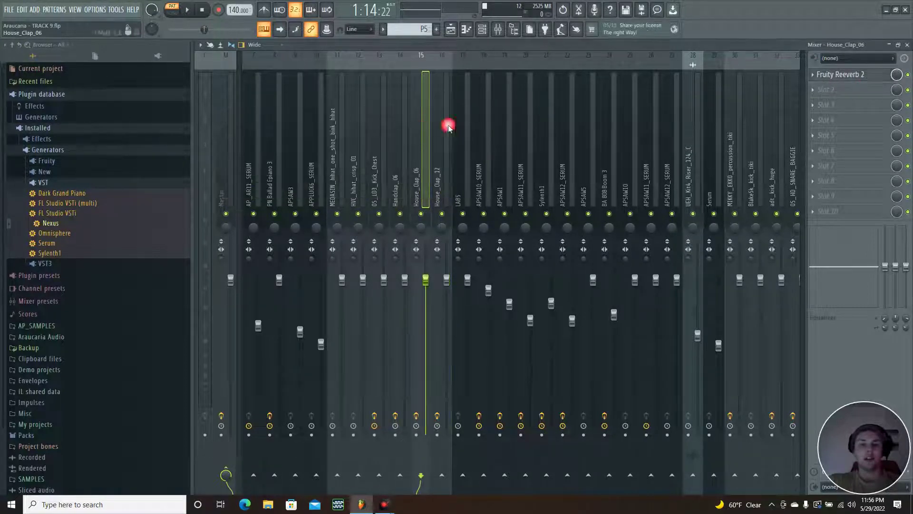
pyautogui.click(842, 76)
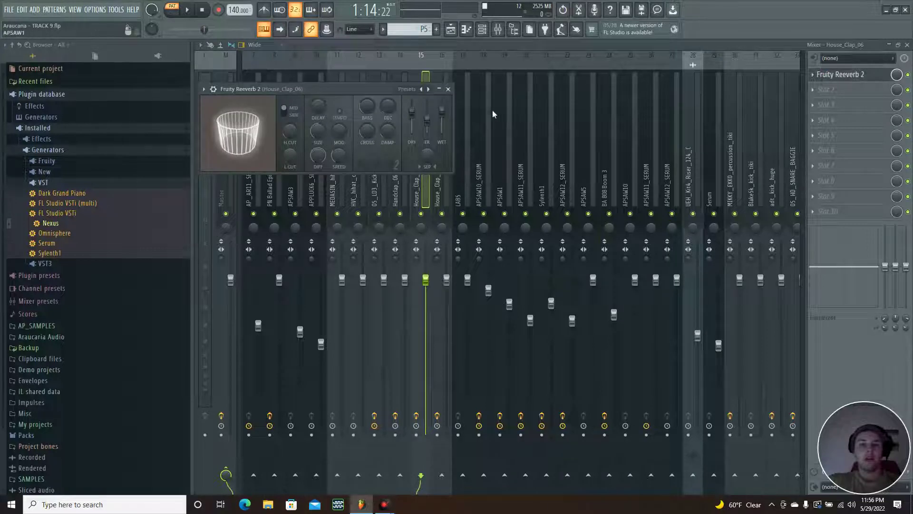
pyautogui.click(448, 89)
# Check the Maximus settings on the OS_LD3_Kick_Chest mixer track and close the effect.
pyautogui.click(374, 130)
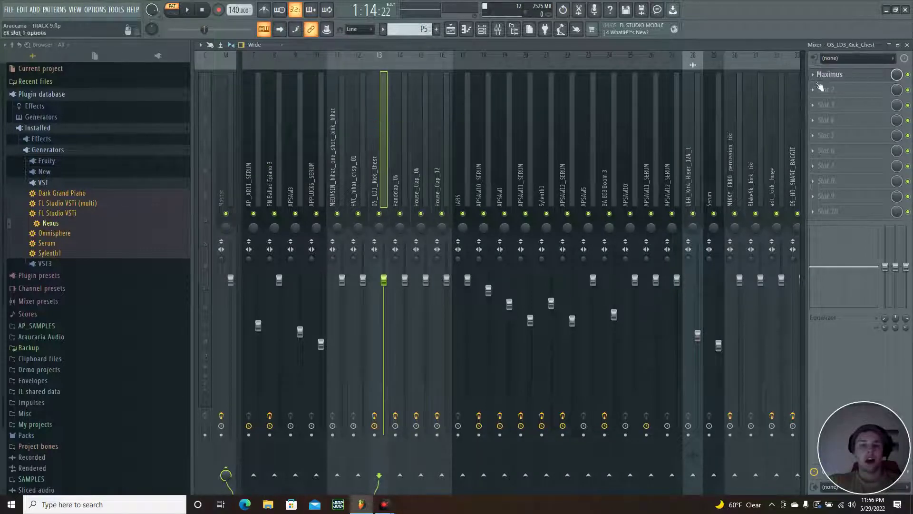
pyautogui.click(862, 77)
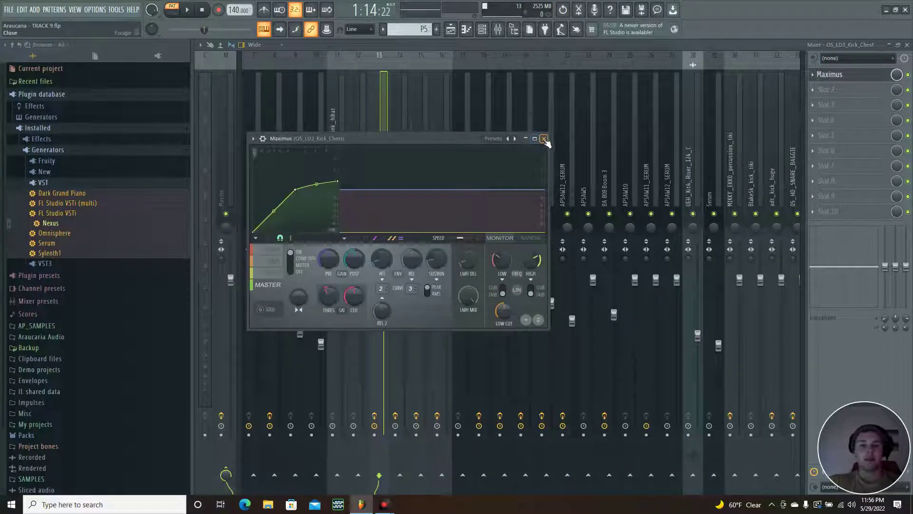
pyautogui.click(545, 139)
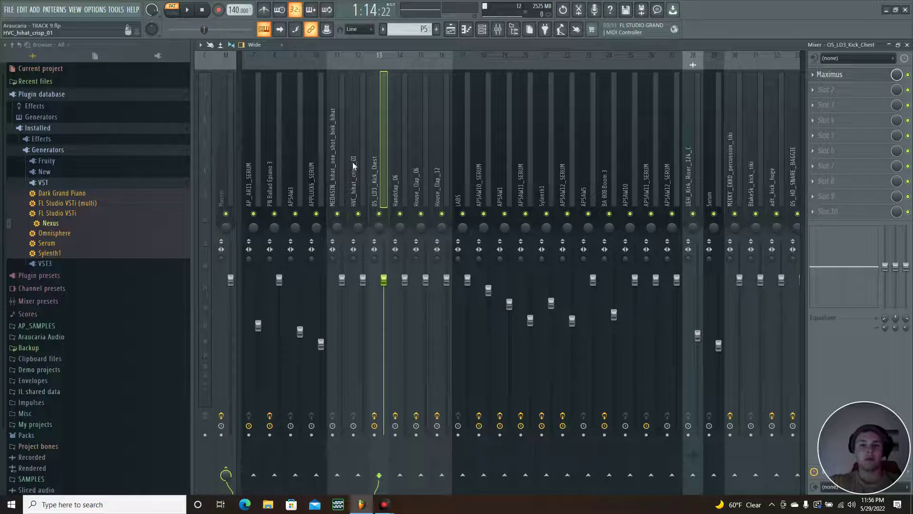
# Review the Fruity Reeverb 2 settings on Handclap_06 and House_Clap_06, and select the House_Clap_12 mixer track.
pyautogui.click(394, 163)
pyautogui.click(847, 76)
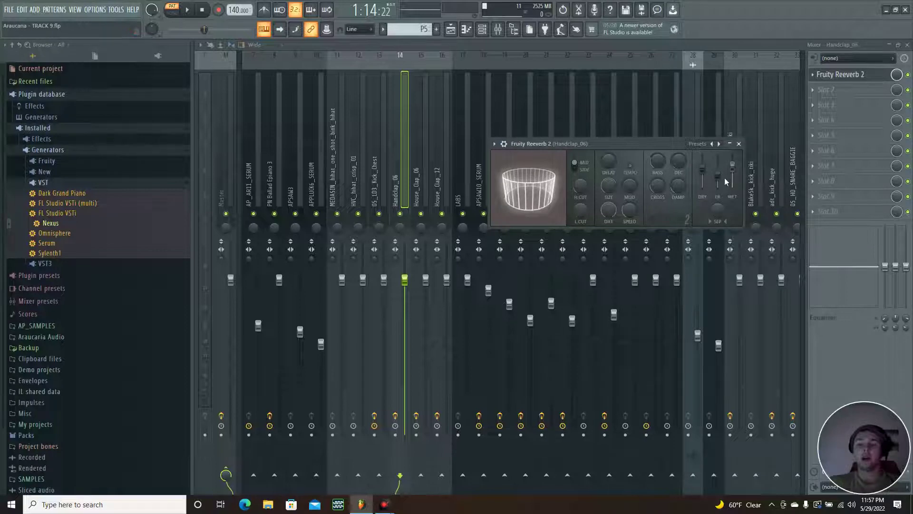
pyautogui.click(739, 144)
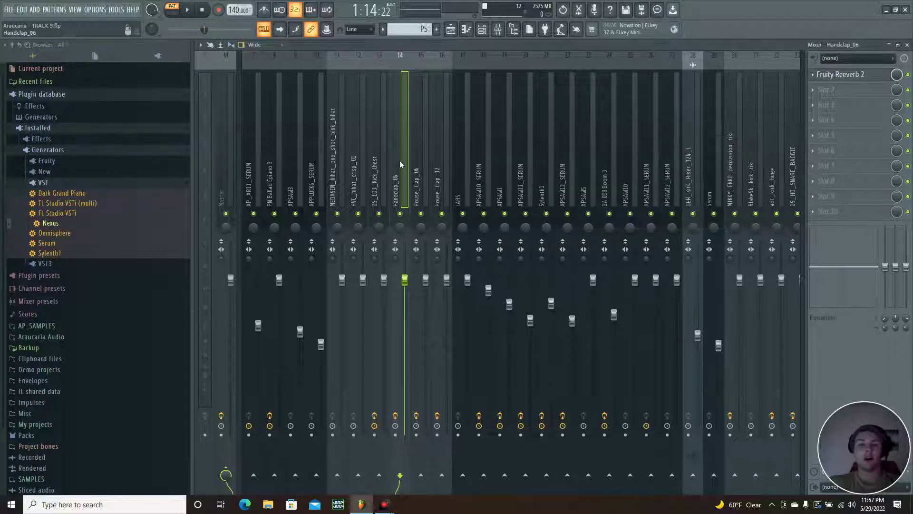
pyautogui.click(423, 142)
pyautogui.click(862, 77)
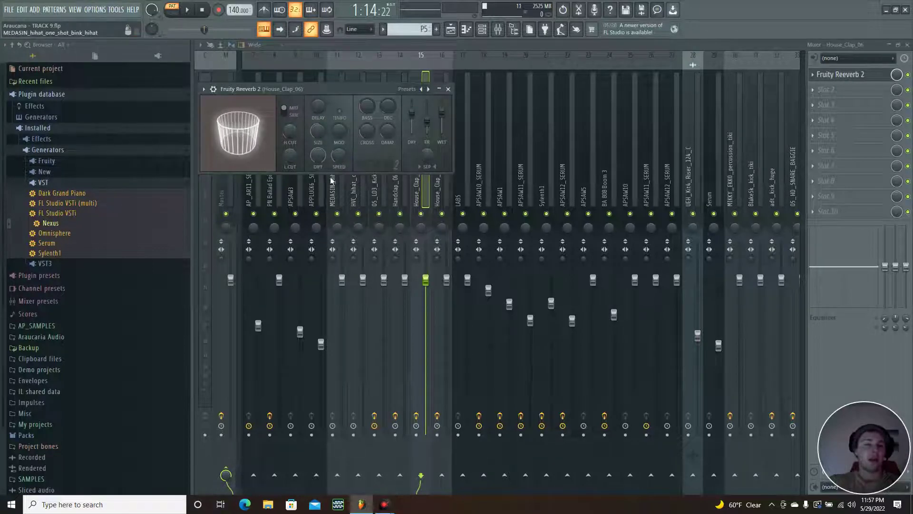
pyautogui.click(449, 91)
pyautogui.click(444, 92)
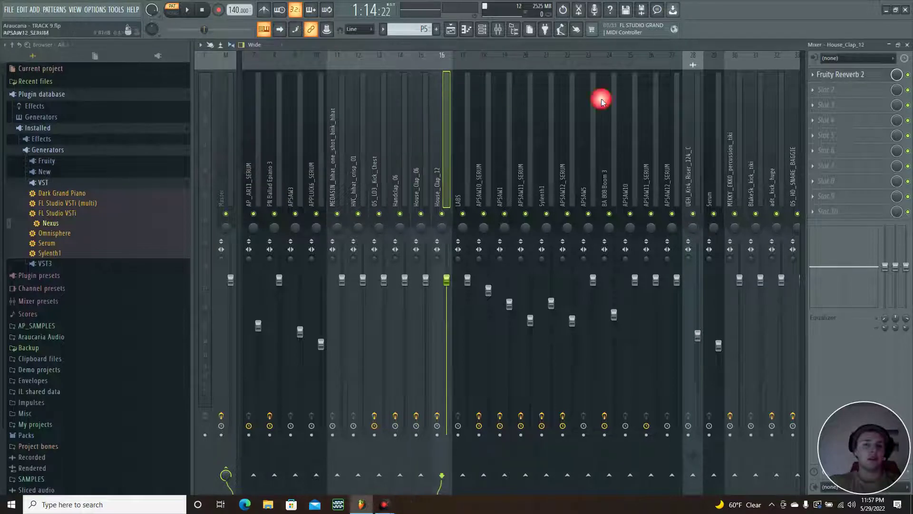
# Shrink the mixer window, review P5's kick and clap steps in the channel rack, and return to the playlist.
pyautogui.click(891, 45)
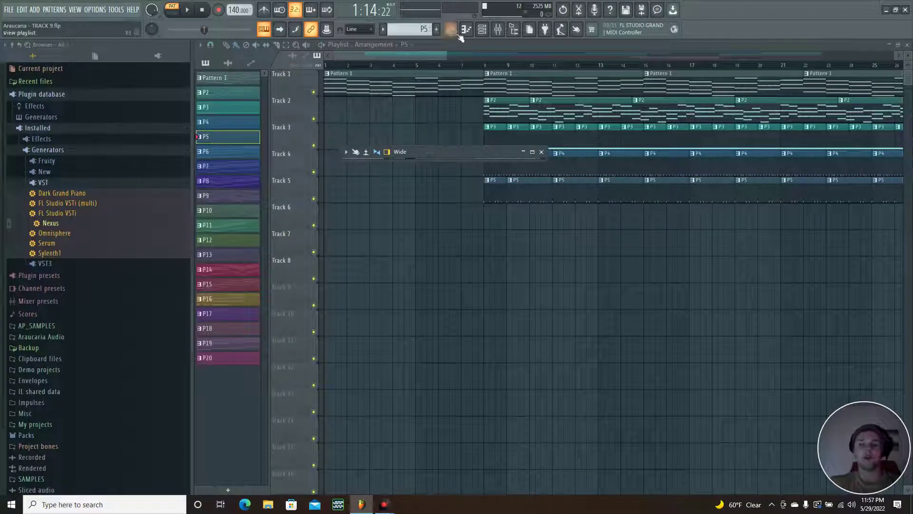
pyautogui.click(482, 30)
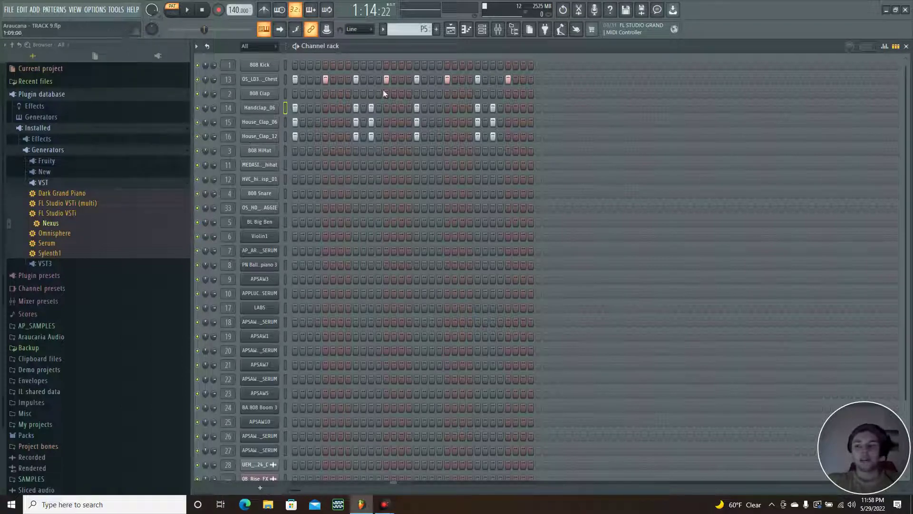
pyautogui.click(907, 46)
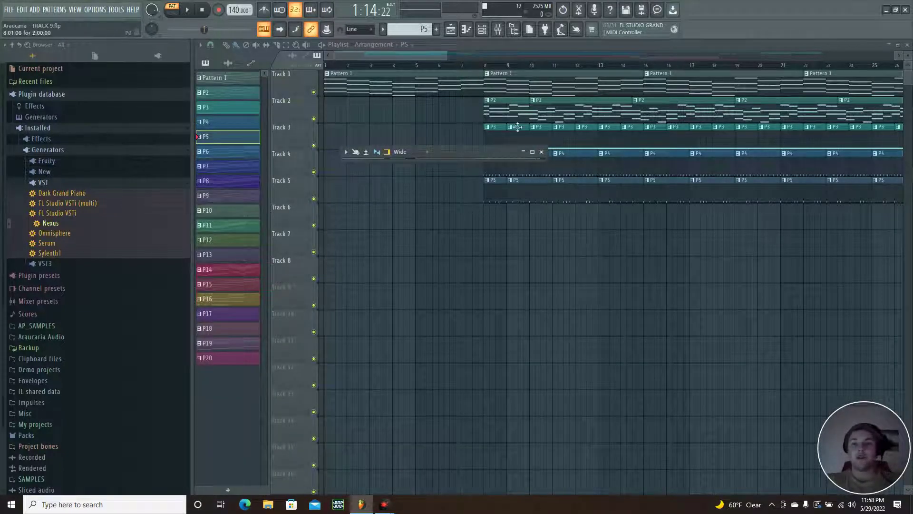
# Play the arrangement from the start in song mode with the system volume raised, and bring the P7 section into view.
pyautogui.click(172, 9)
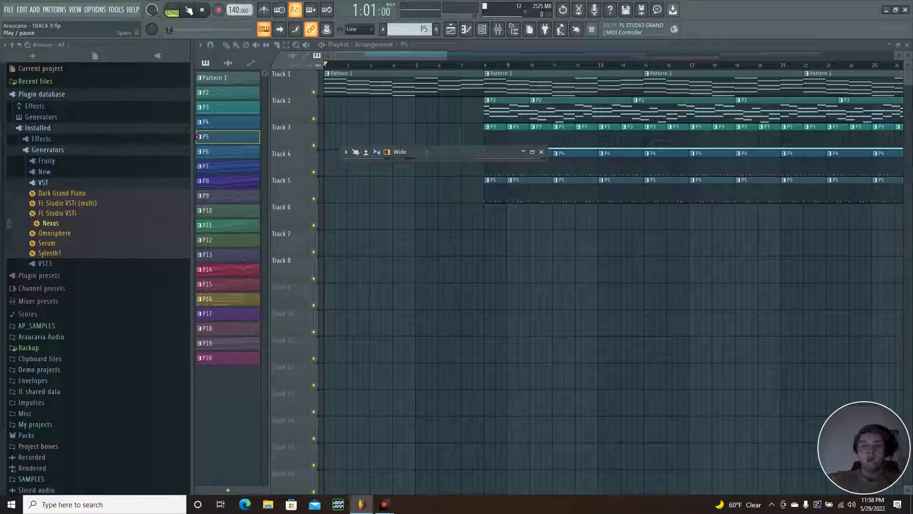
pyautogui.click(190, 11)
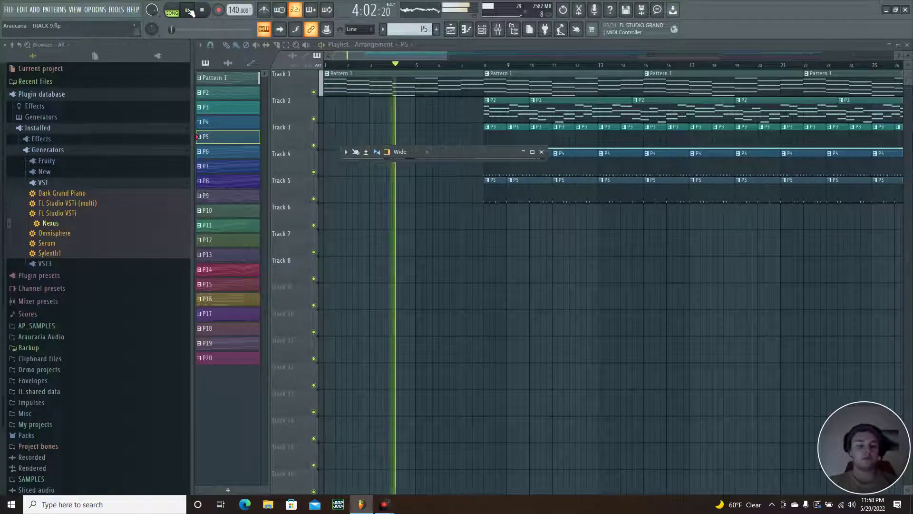
pyautogui.press('XF86AudioRaiseVolume')
pyautogui.press('XF86AudioRaiseVolume')
pyautogui.press('XF86AudioRaiseVolume')
pyautogui.press('XF86AudioRaiseVolume')
pyautogui.press('XF86AudioRaiseVolume')
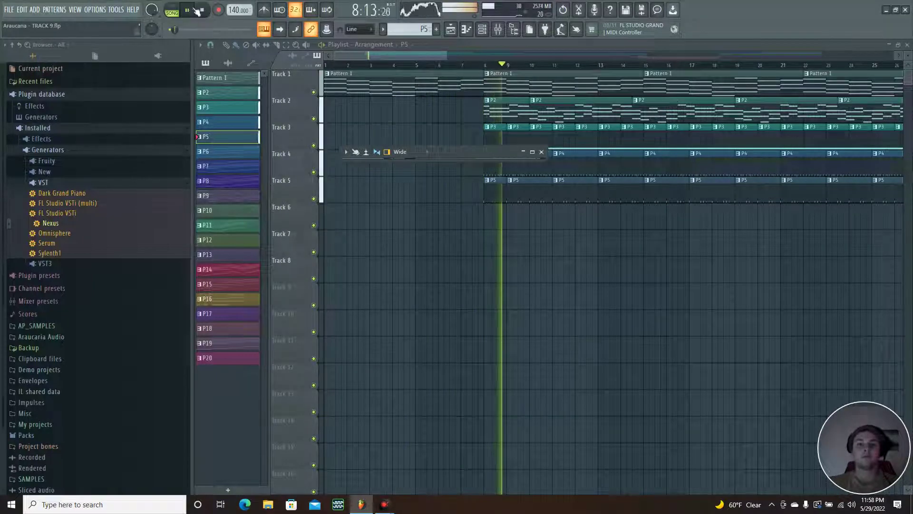
pyautogui.moveTo(439, 55); pyautogui.dragTo(549, 44)
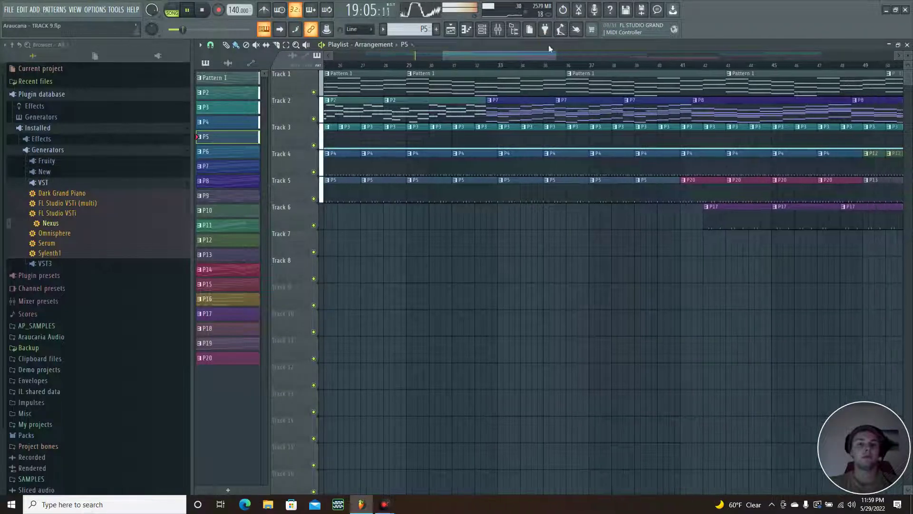
pyautogui.click(189, 10)
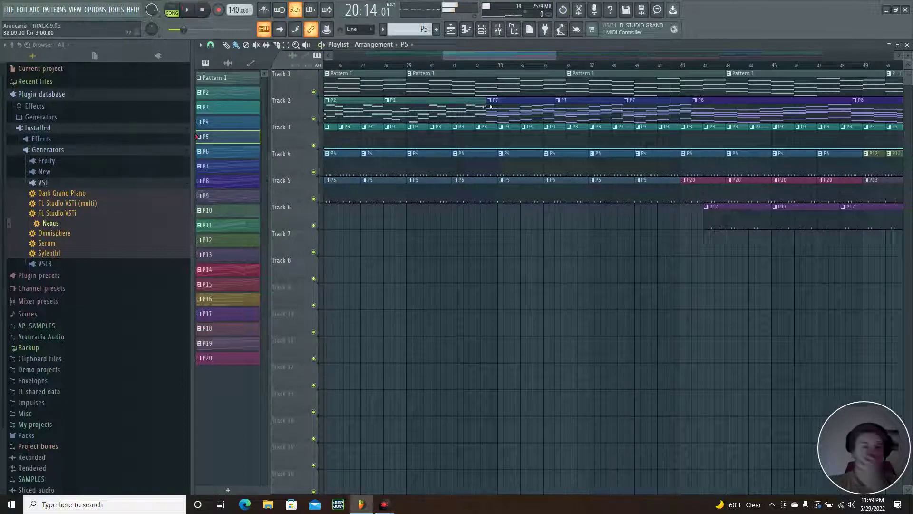
# Select pattern P7 and display the APSAW10_SERUM notes in a maximized piano roll.
pyautogui.click(231, 167)
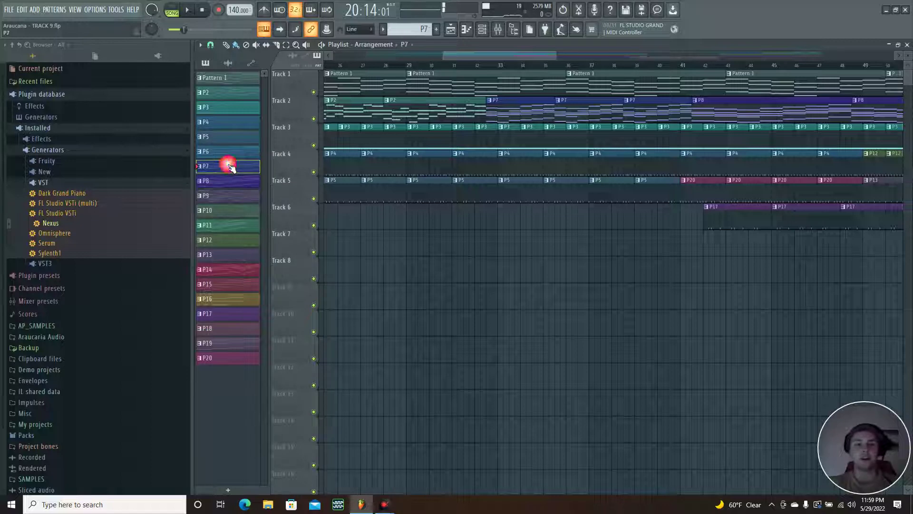
pyautogui.click(470, 32)
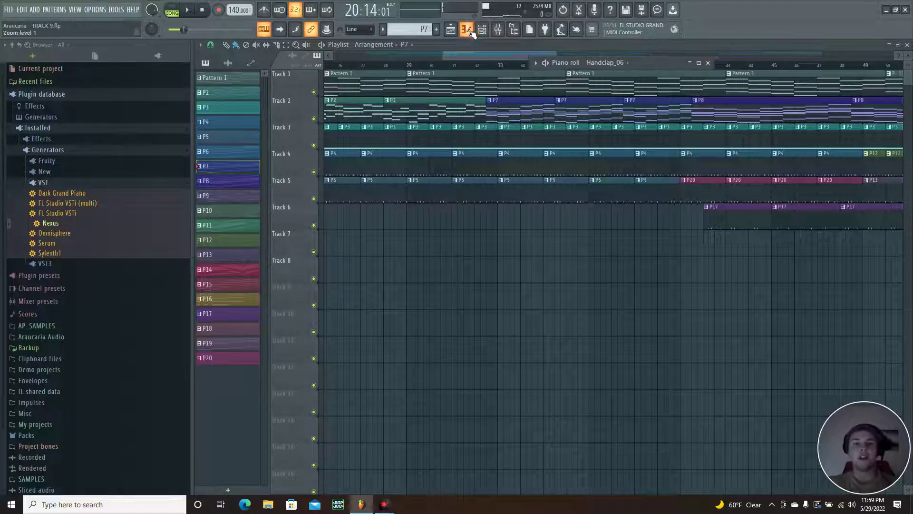
pyautogui.click(701, 62)
pyautogui.click(430, 44)
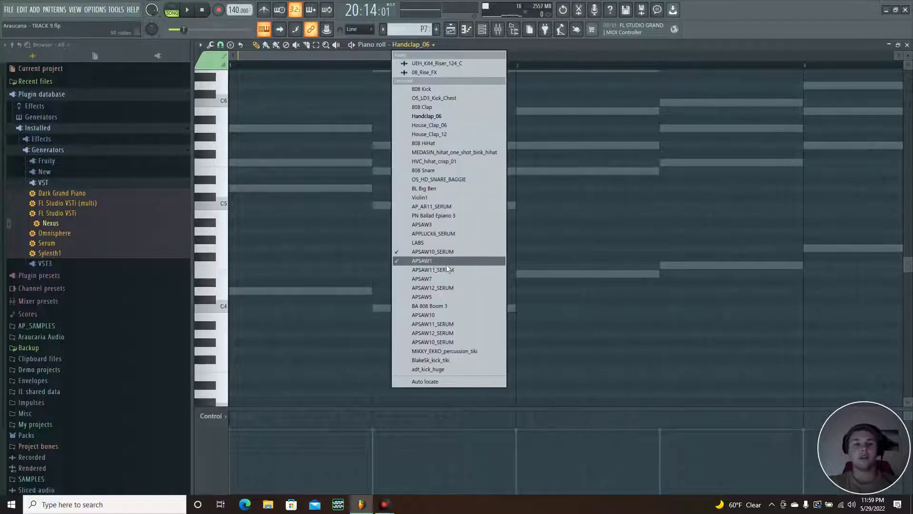
pyautogui.click(428, 252)
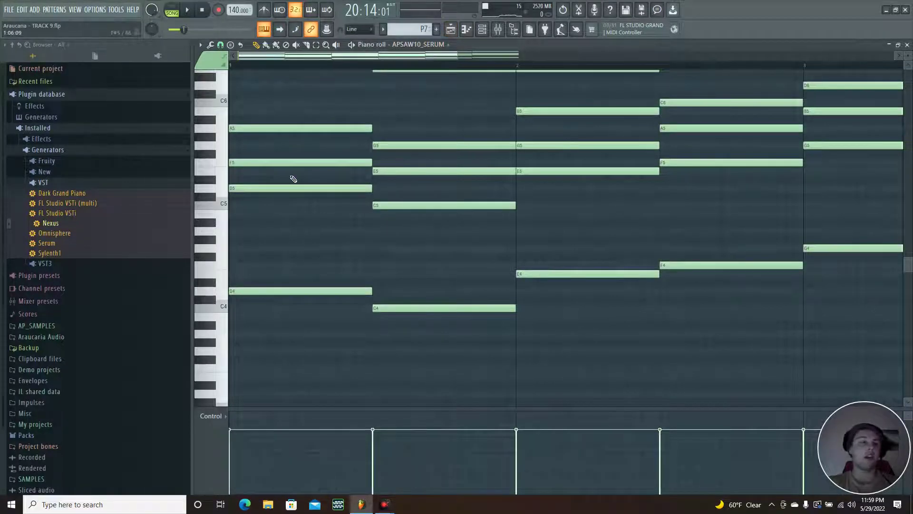
# Inspect the APSAW10_SERUM preset in Serum, viewing its oscillator and effects pages.
pyautogui.click(482, 29)
pyautogui.click(253, 324)
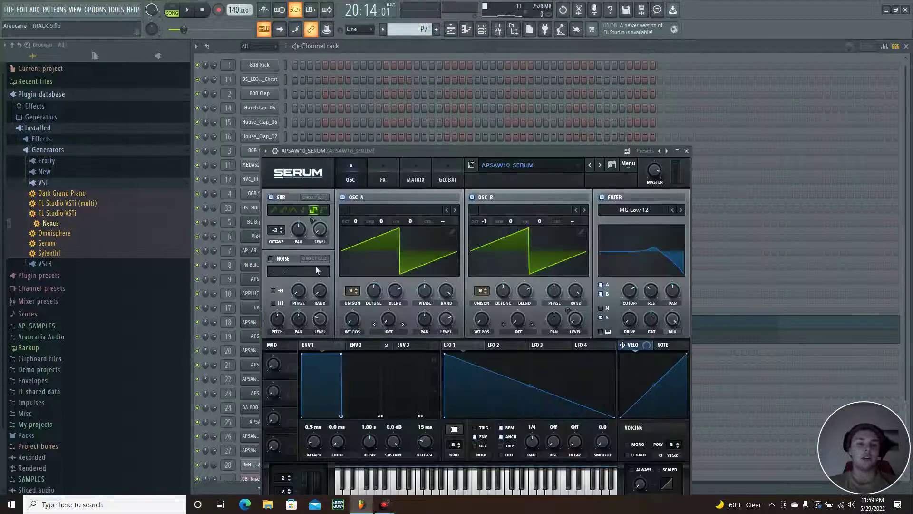
pyautogui.moveTo(481, 151); pyautogui.dragTo(410, 46)
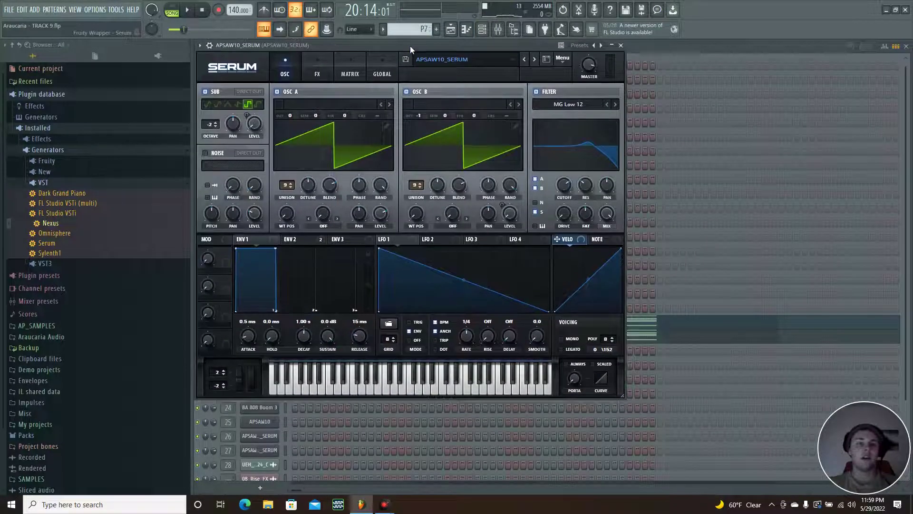
pyautogui.click(314, 70)
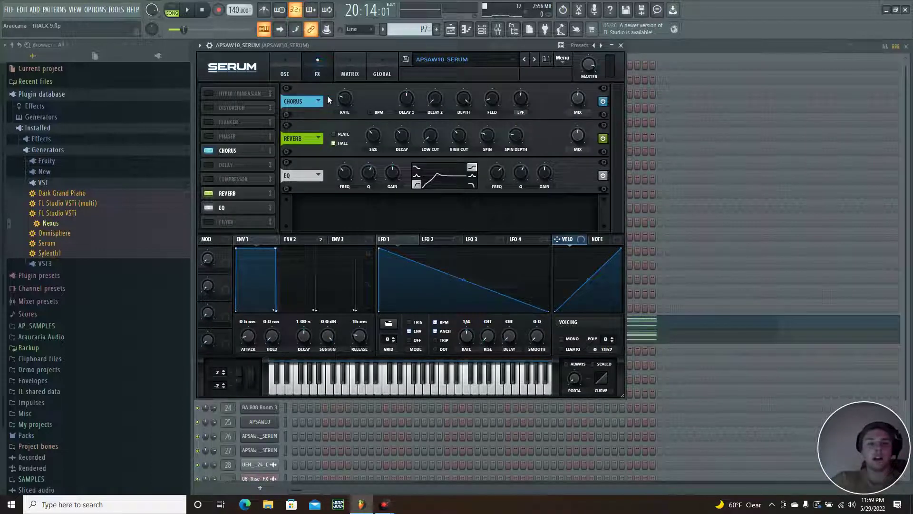
pyautogui.click(279, 64)
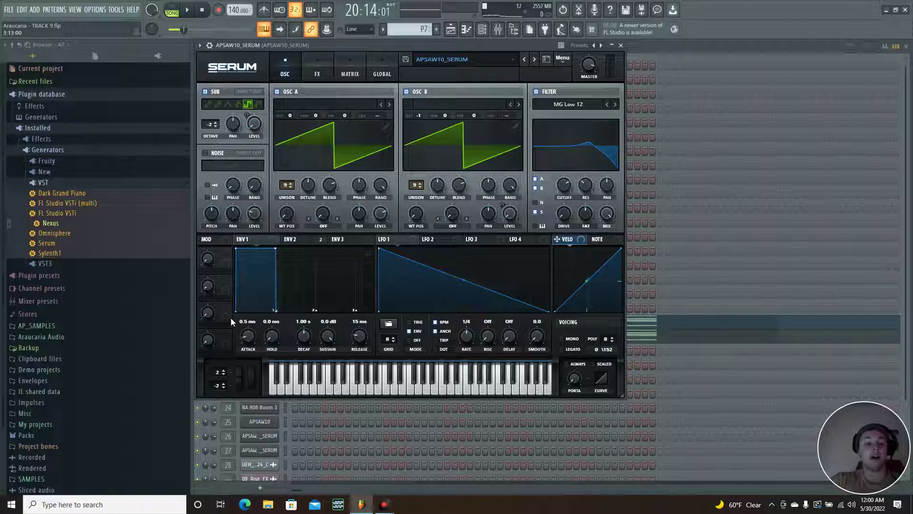
# Examine envelope 2's modulation of the sub and oscillator B levels and the effects chain in APSAW10_SERUM, and close Serum.
pyautogui.click(297, 239)
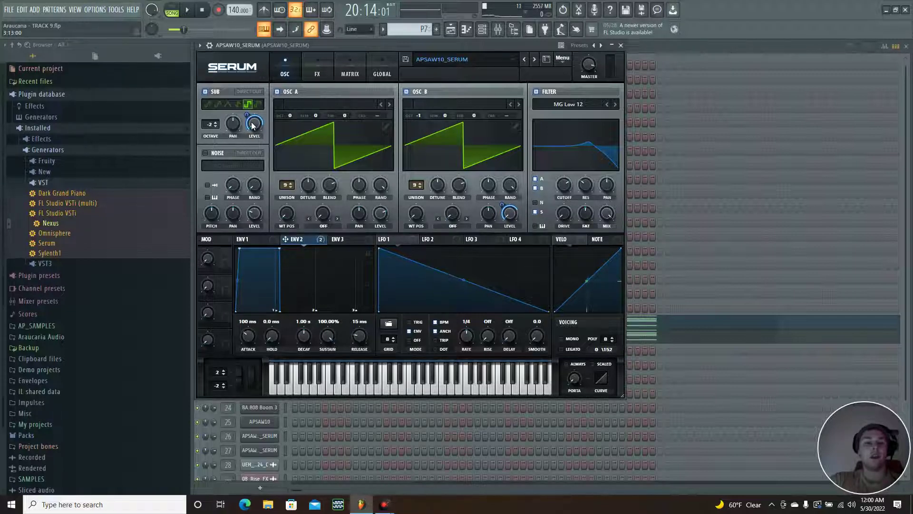
pyautogui.moveTo(254, 125)
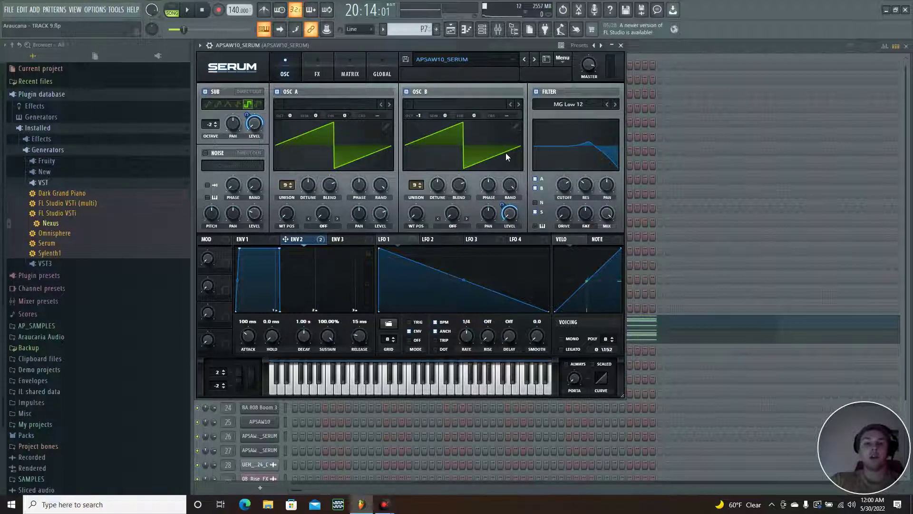
pyautogui.click(321, 70)
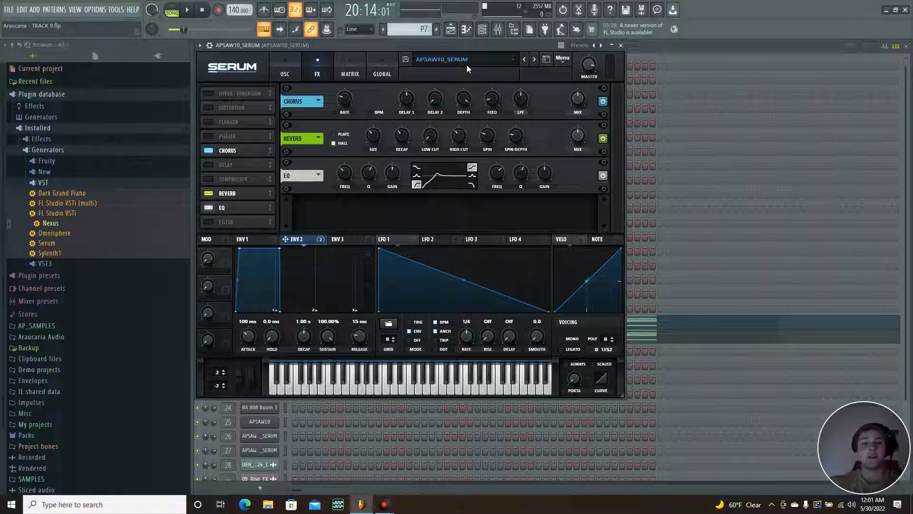
pyautogui.click(620, 45)
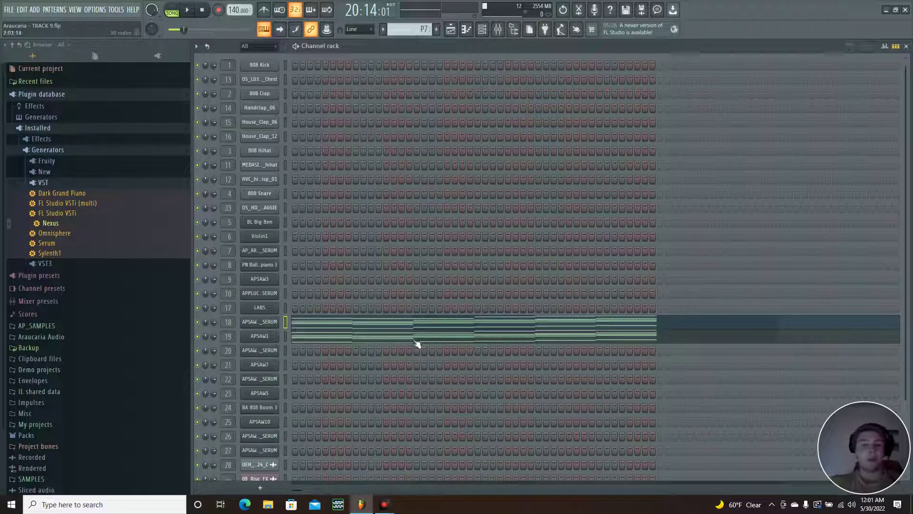
# Inspect parts A and B of the APSAW1 preset in Sylenth1, and close the plugin.
pyautogui.click(262, 336)
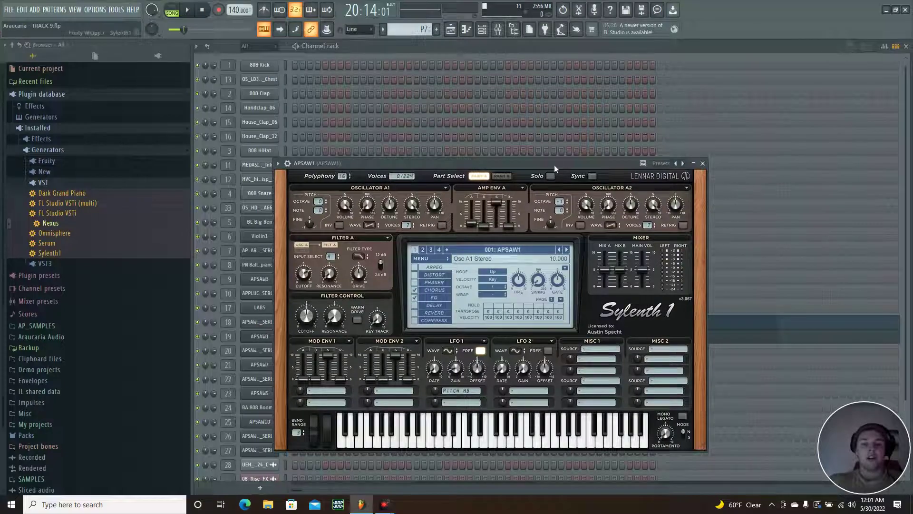
pyautogui.moveTo(554, 164); pyautogui.dragTo(481, 49)
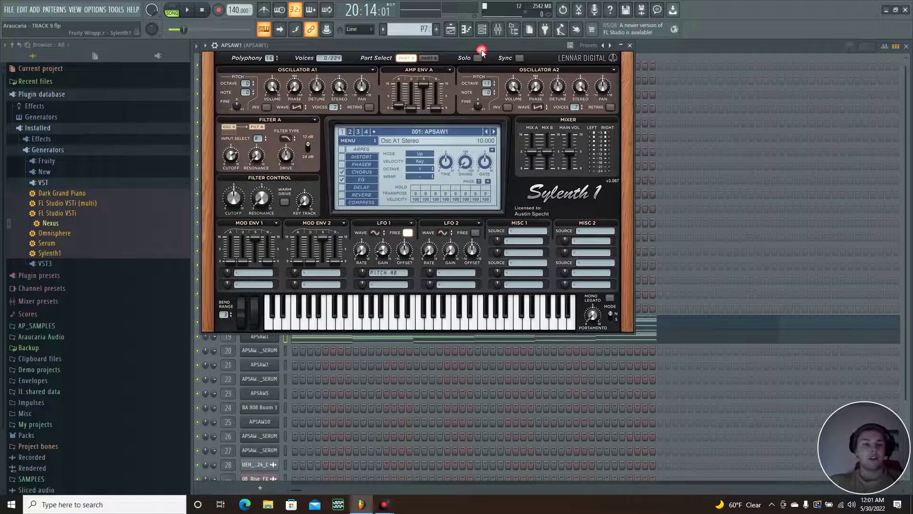
pyautogui.click(430, 58)
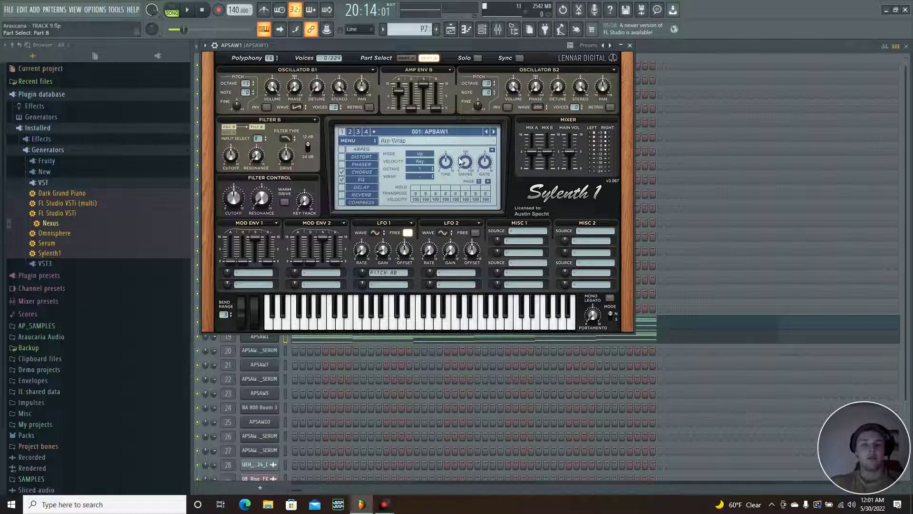
pyautogui.click(630, 46)
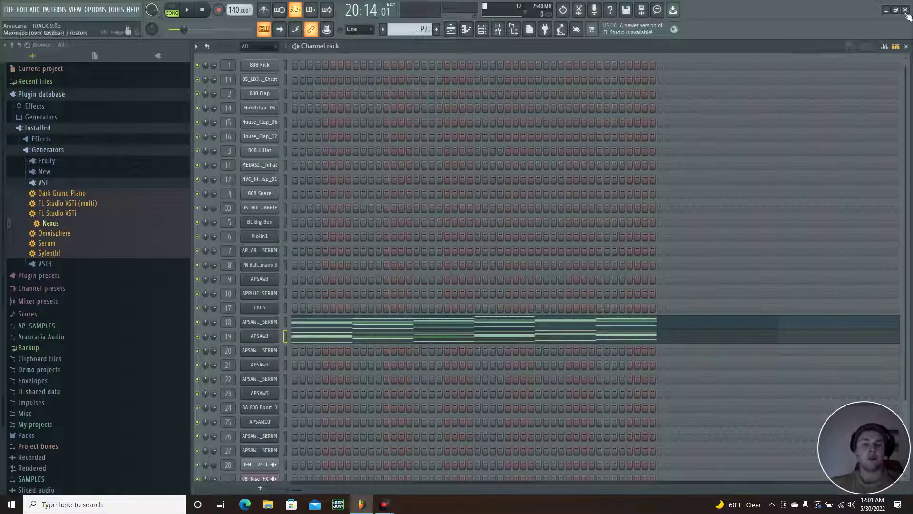
# Play pattern P7 in pattern mode with the APSAW10_SERUM notes shown in the piano roll, and pause playback.
pyautogui.press('F7')
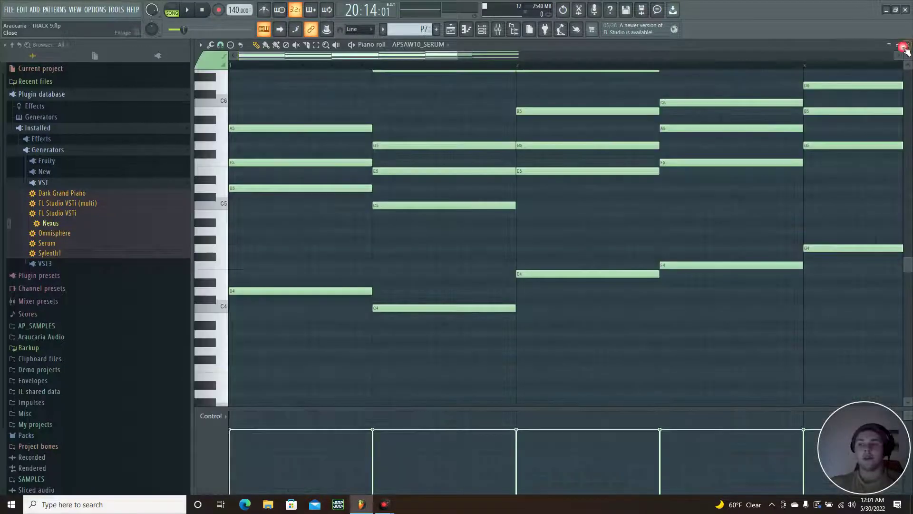
pyautogui.click(178, 11)
pyautogui.click(188, 11)
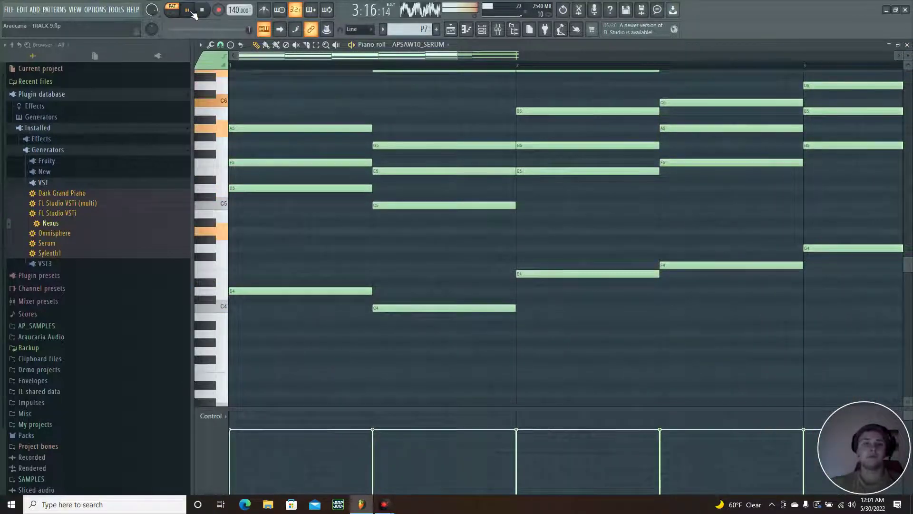
pyautogui.click(192, 11)
# Show the mixer and play P7 briefly to check the levels of the two saw tracks.
pyautogui.click(498, 29)
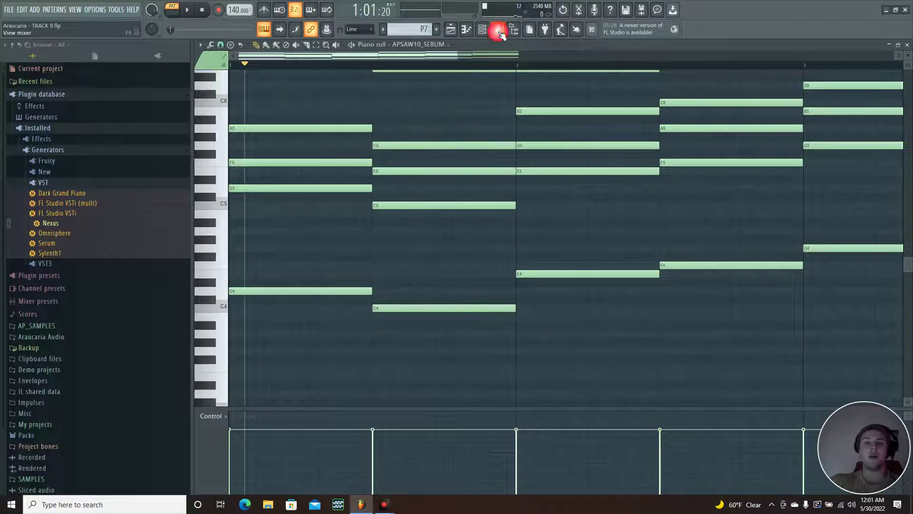
pyautogui.click(532, 152)
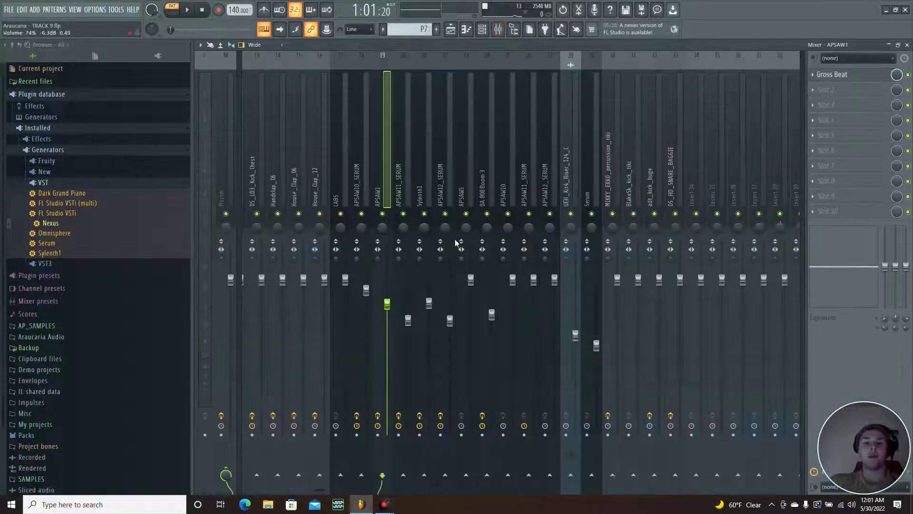
pyautogui.click(189, 10)
pyautogui.click(189, 10)
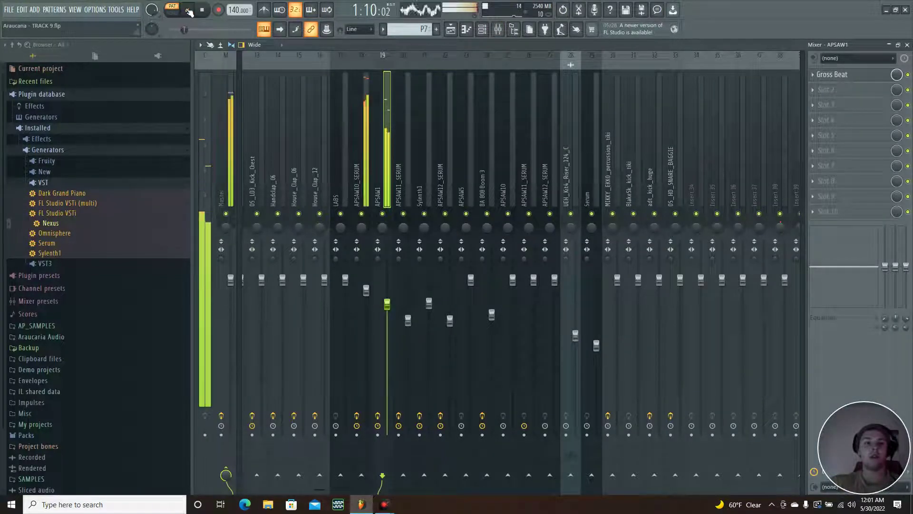
# Inspect the Sidechain volume curve in a maximized Gross Beat on the APSAW10_SERUM mixer track while playing P7.
pyautogui.click(363, 123)
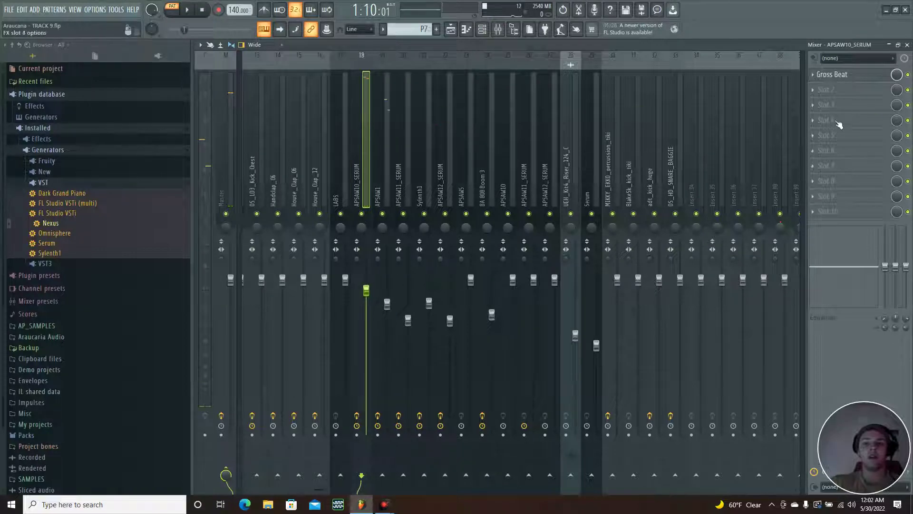
pyautogui.click(844, 79)
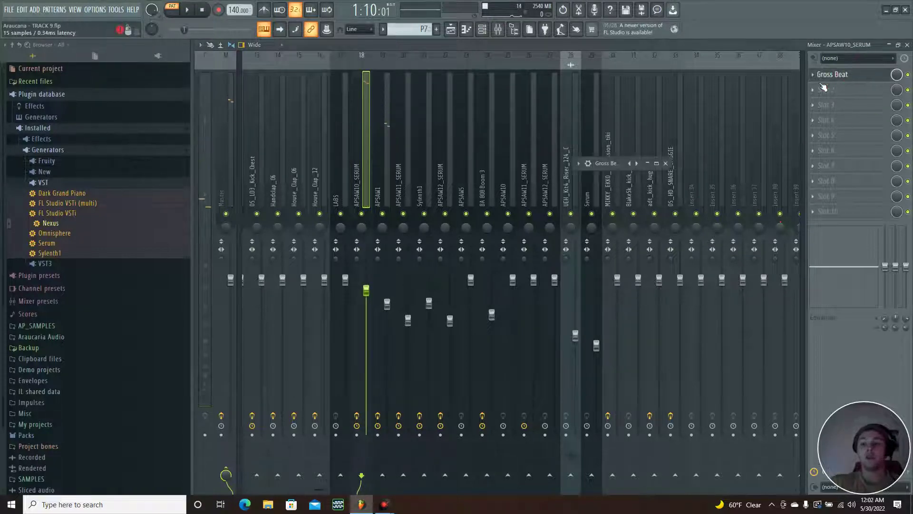
pyautogui.click(657, 164)
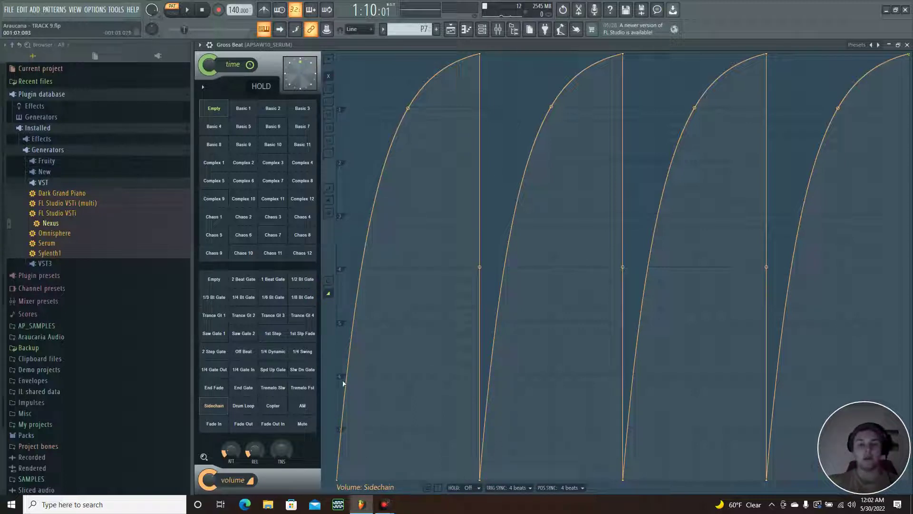
pyautogui.click(190, 10)
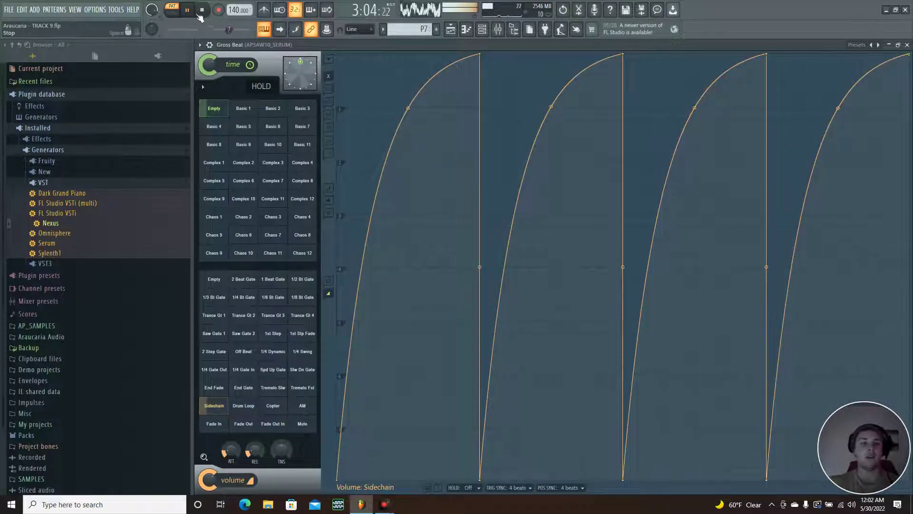
pyautogui.click(202, 11)
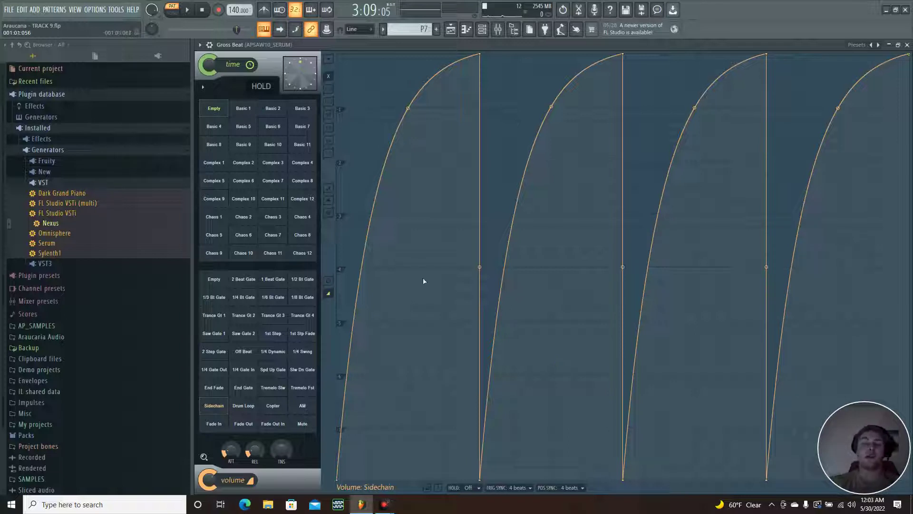
# Review the APSAW1 chords of pattern P7 in the piano roll from the first to the last chord.
pyautogui.click(468, 30)
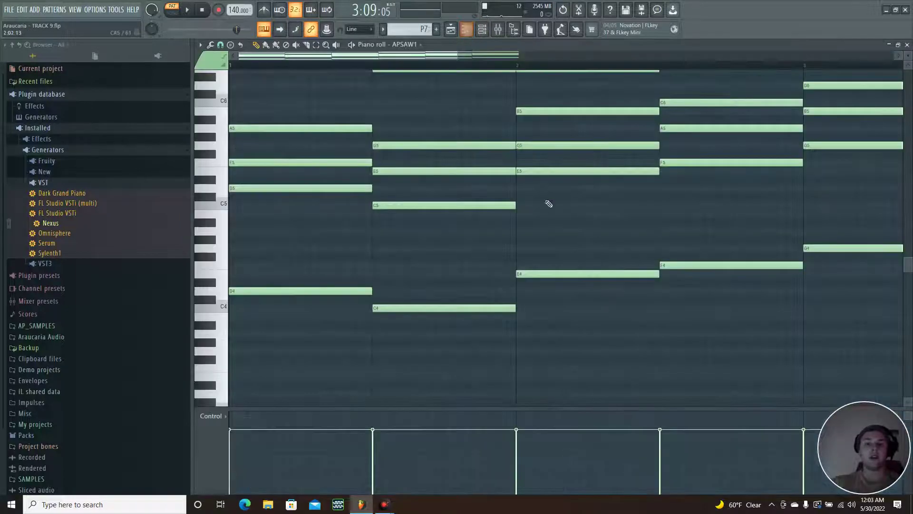
pyautogui.scroll(2, 489, 200)
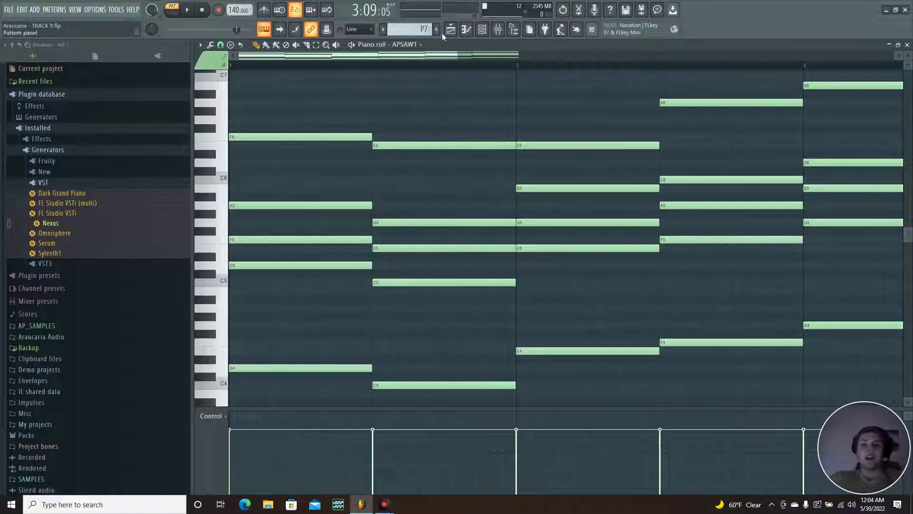
pyautogui.moveTo(443, 58); pyautogui.dragTo(559, 61)
pyautogui.scroll(2, 606, 119)
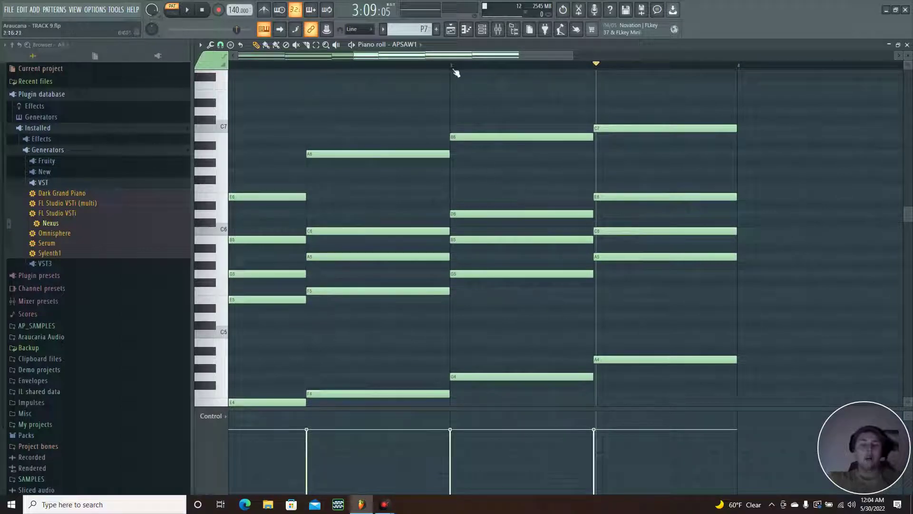
pyautogui.moveTo(524, 56); pyautogui.dragTo(375, 69)
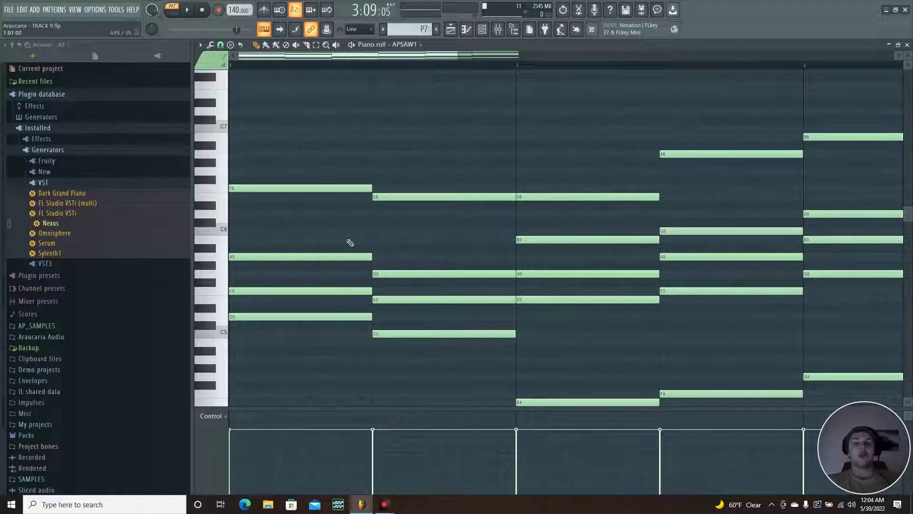
pyautogui.moveTo(430, 57); pyautogui.dragTo(546, 58)
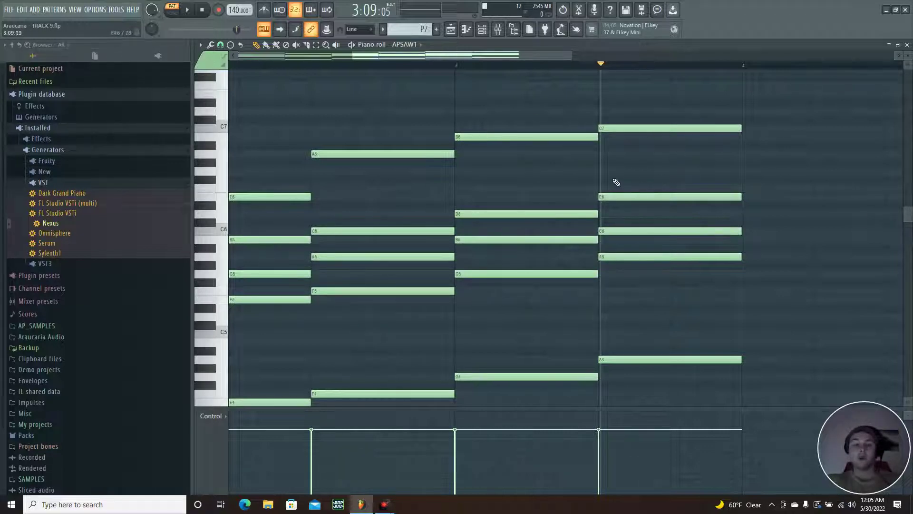
# Close the piano roll and Gross Beat, and shrink the mixer to return to the playlist.
pyautogui.click(907, 45)
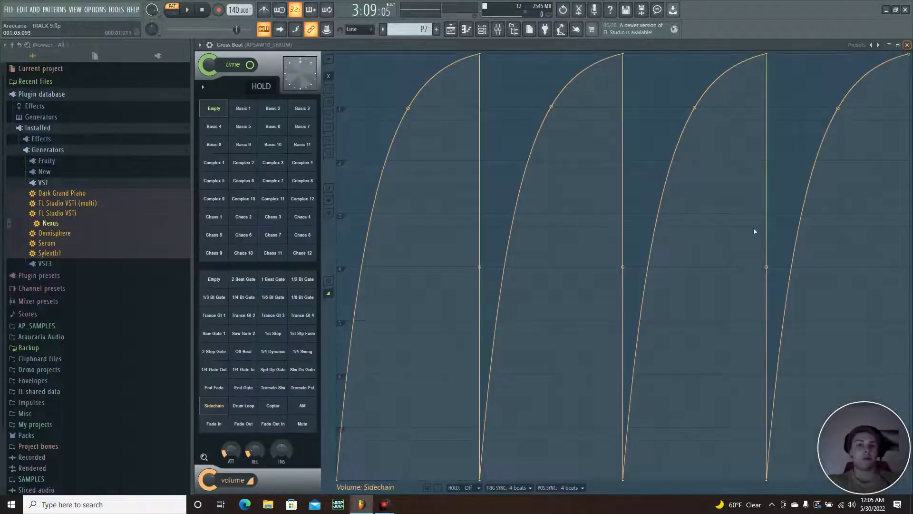
pyautogui.click(907, 45)
pyautogui.click(889, 45)
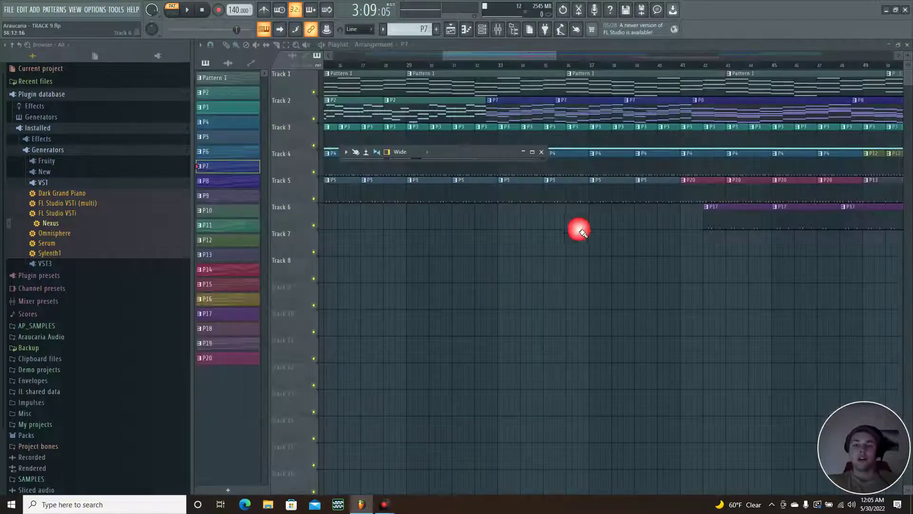
# Play the arrangement in song mode from bar 59, following it to the riser section.
pyautogui.moveTo(519, 53); pyautogui.dragTo(623, 58)
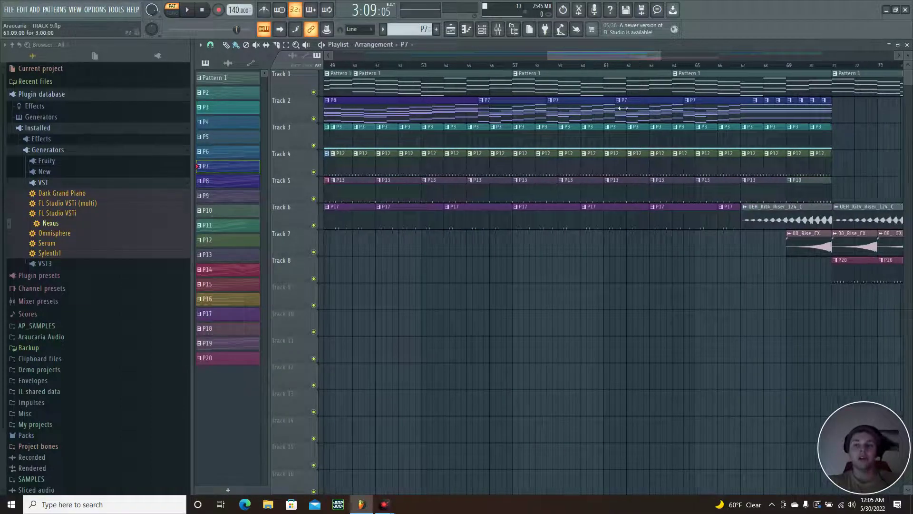
pyautogui.click(567, 66)
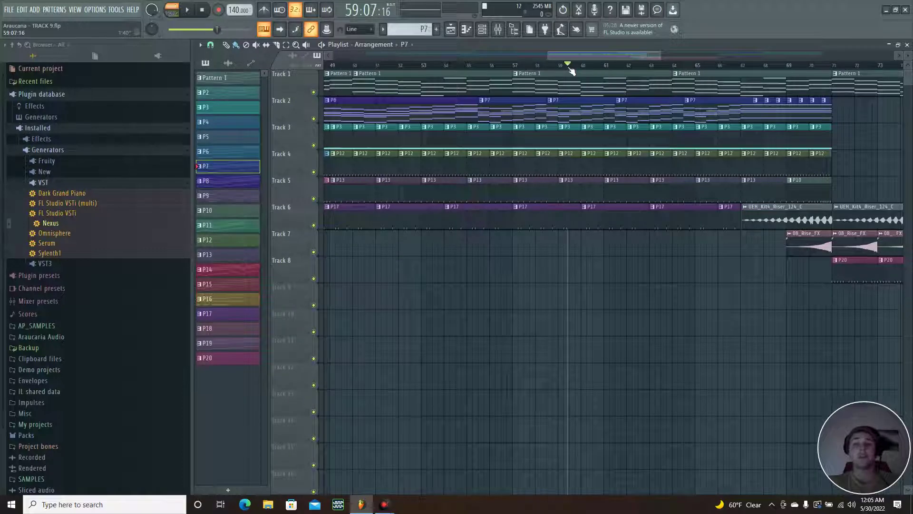
pyautogui.click(187, 10)
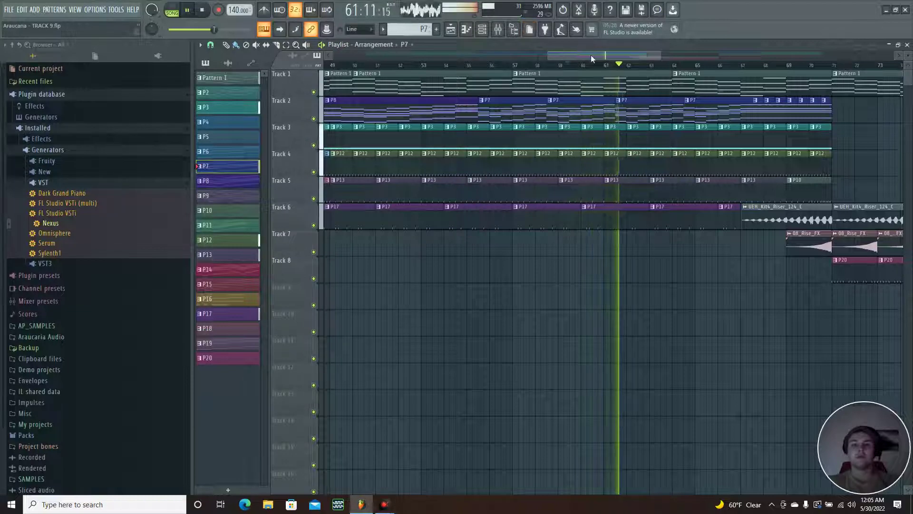
pyautogui.moveTo(591, 55); pyautogui.dragTo(621, 56)
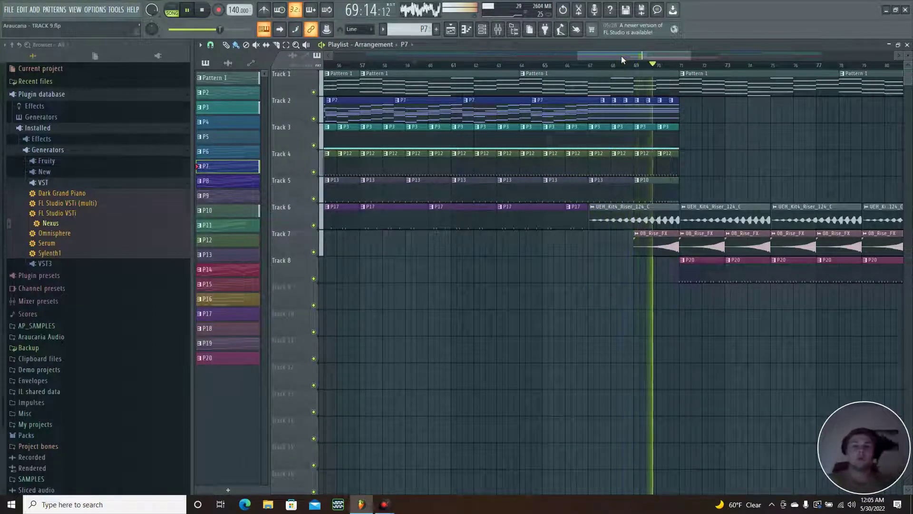
# Raise the system volume during the riser section and pause the arrangement.
pyautogui.press('XF86AudioRaiseVolume')
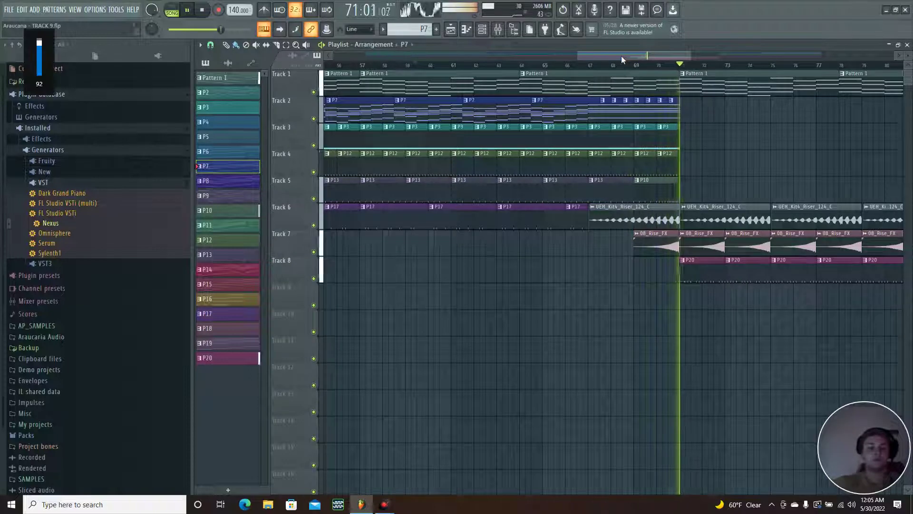
pyautogui.press('XF86AudioRaiseVolume')
pyautogui.press('XF86AudioRaiseVolume')
pyautogui.press('XF86AudioRaiseVolume')
pyautogui.press('XF86AudioRaiseVolume')
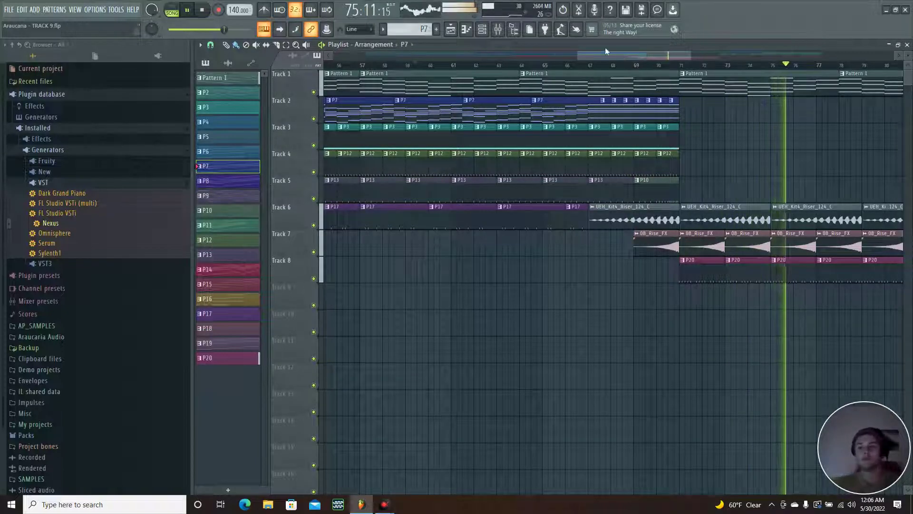
pyautogui.click(189, 12)
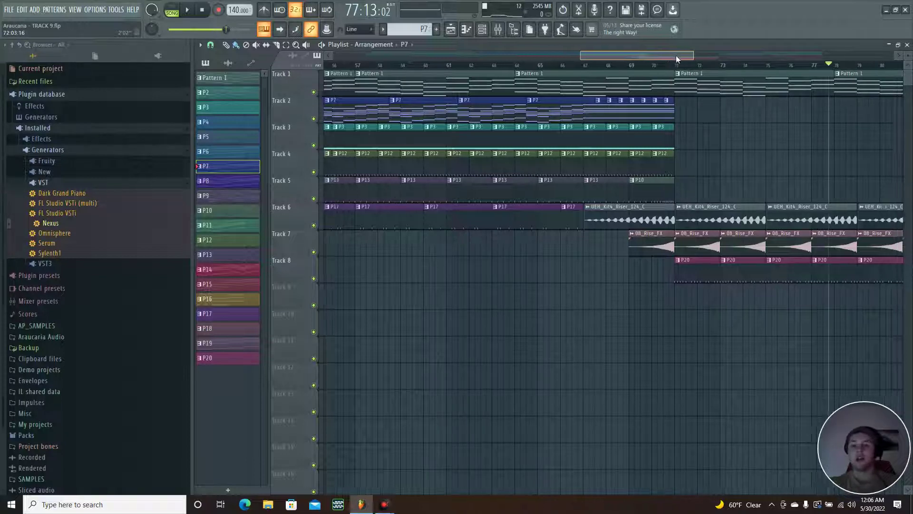
# Select pattern P20 and show its clap and snare steps in the channel rack.
pyautogui.moveTo(676, 55); pyautogui.dragTo(702, 56)
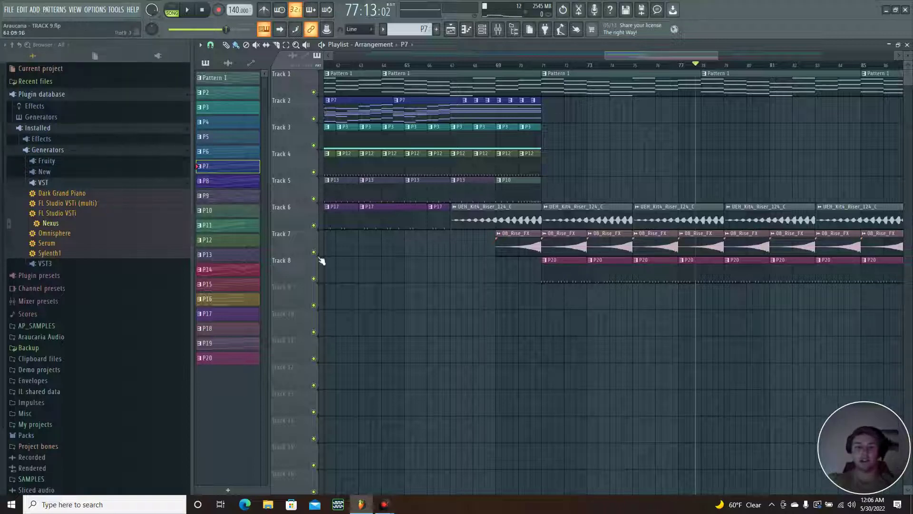
pyautogui.click(229, 358)
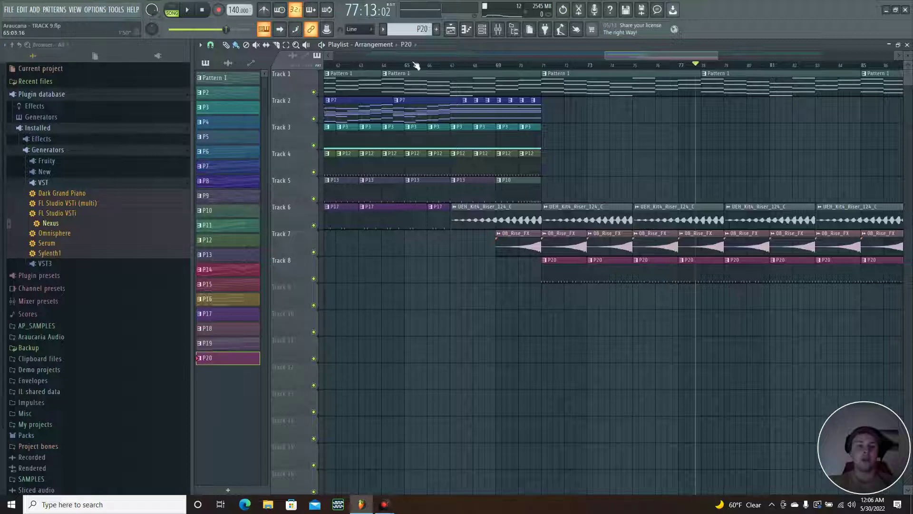
pyautogui.click(483, 30)
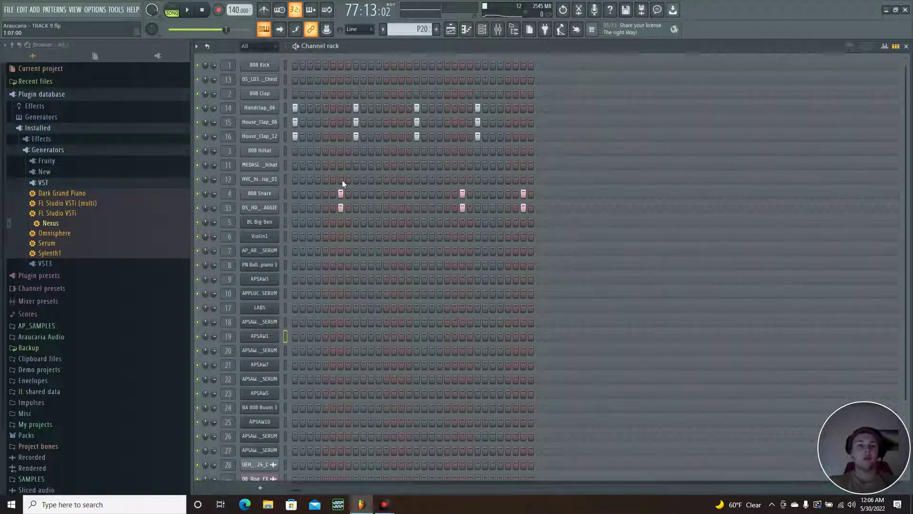
# Review the clap, snare and kick steps of pattern P20 across the channel rack.
pyautogui.scroll(-5, 653, 204)
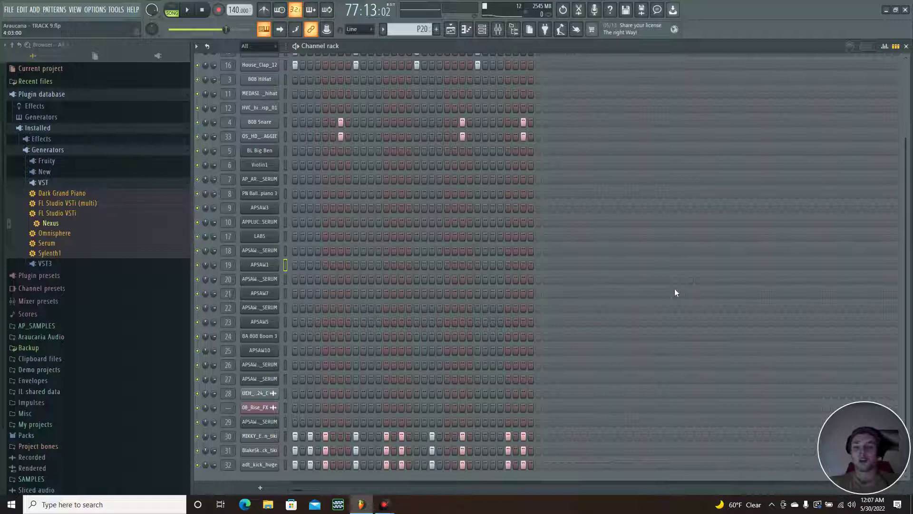
pyautogui.scroll(1, 675, 289)
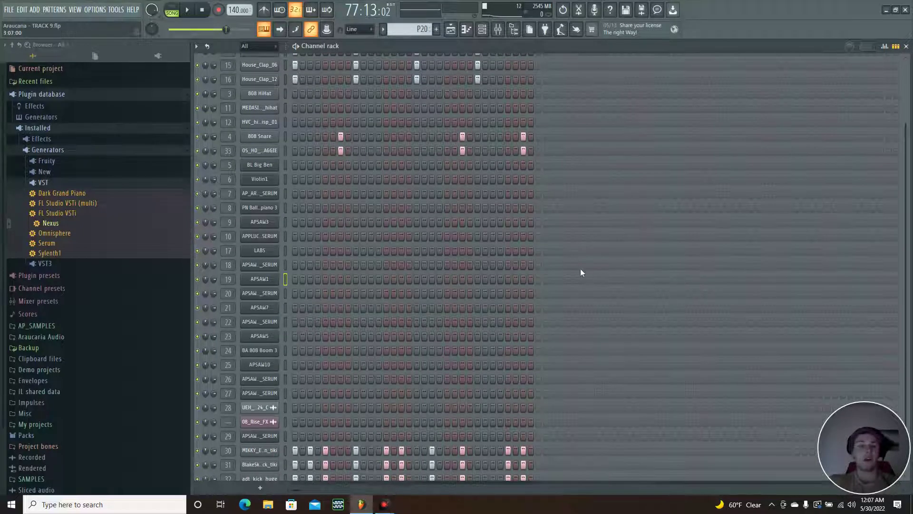
pyautogui.scroll(2, 582, 273)
pyautogui.scroll(-3, 565, 186)
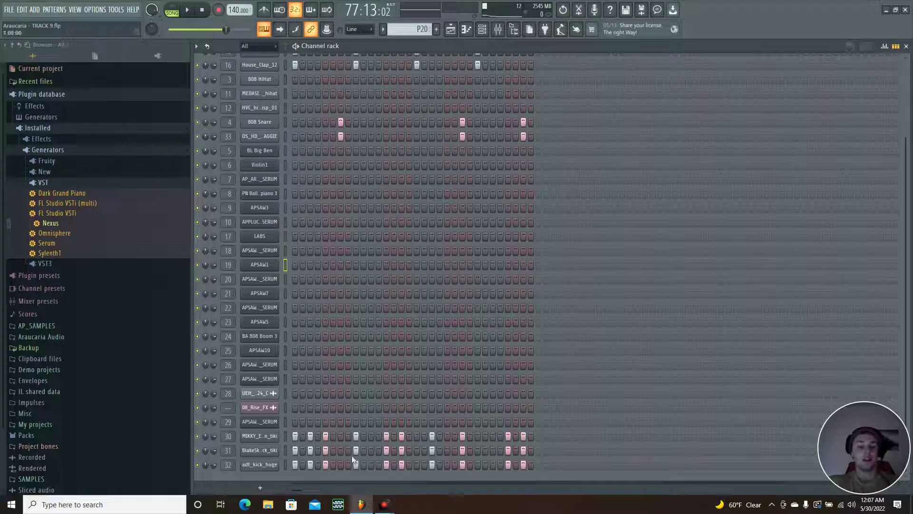
pyautogui.scroll(3, 520, 287)
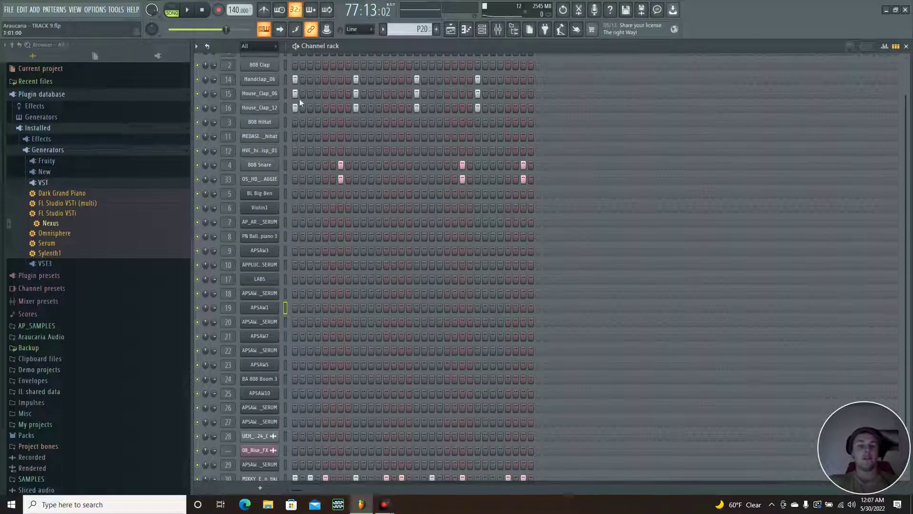
# Switch to pattern mode, play pattern P20 on its own and pause it.
pyautogui.click(172, 10)
pyautogui.click(187, 11)
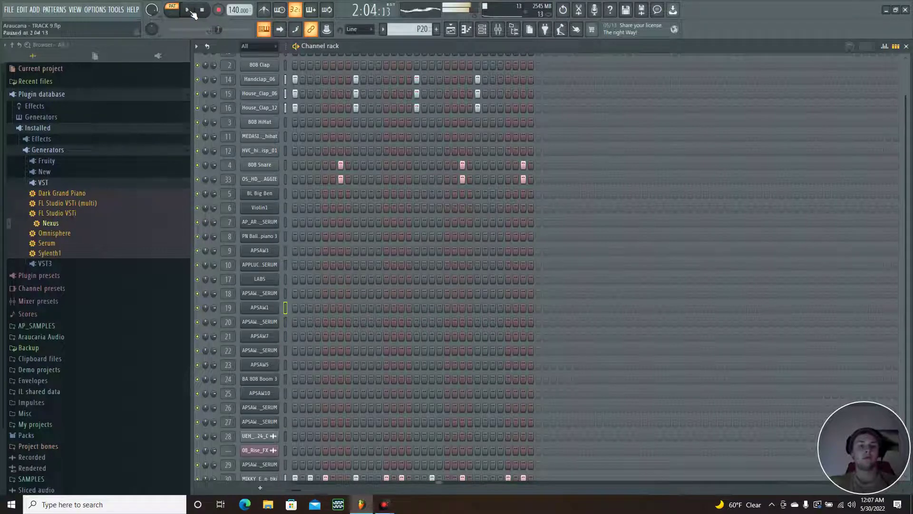
pyautogui.click(187, 10)
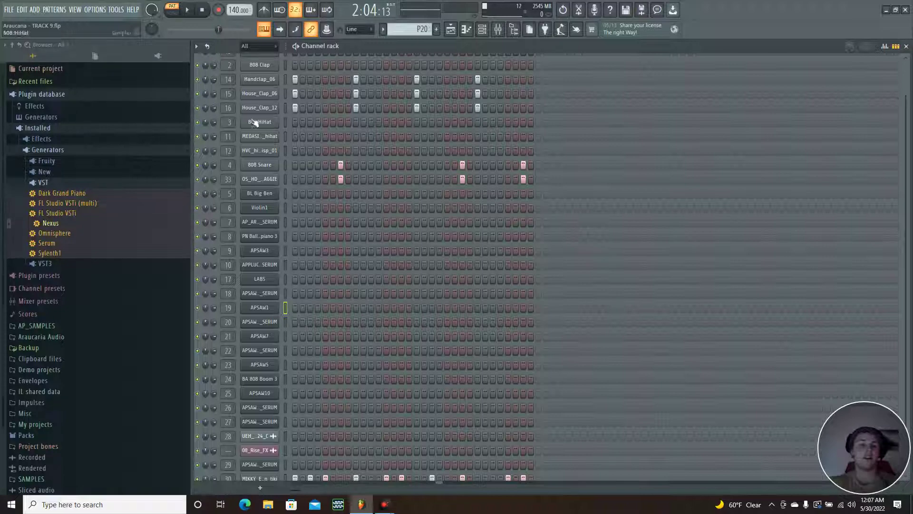
# Check the MIKKY_EKKO_percussion_tiki channel's settings, then open the Fruity Reeverb 2 on its track in the enlarged mixer.
pyautogui.scroll(-3, 414, 231)
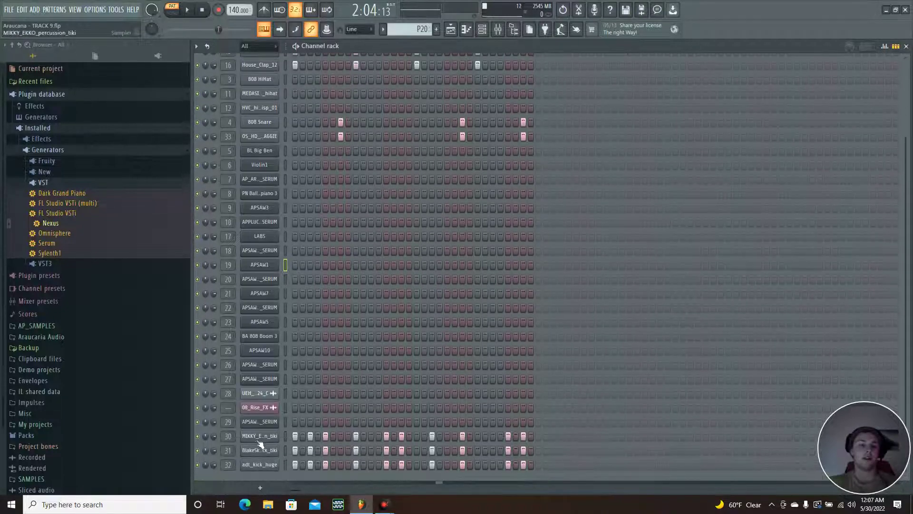
pyautogui.click(259, 435)
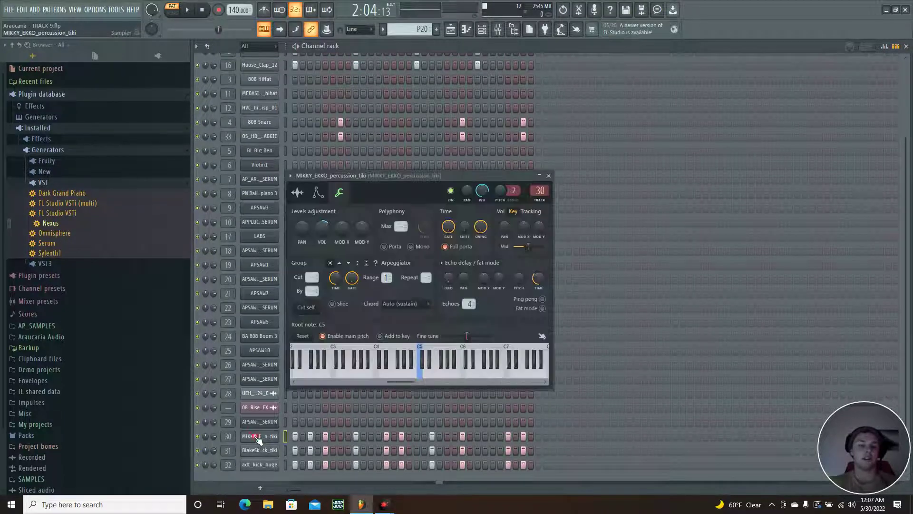
pyautogui.click(549, 175)
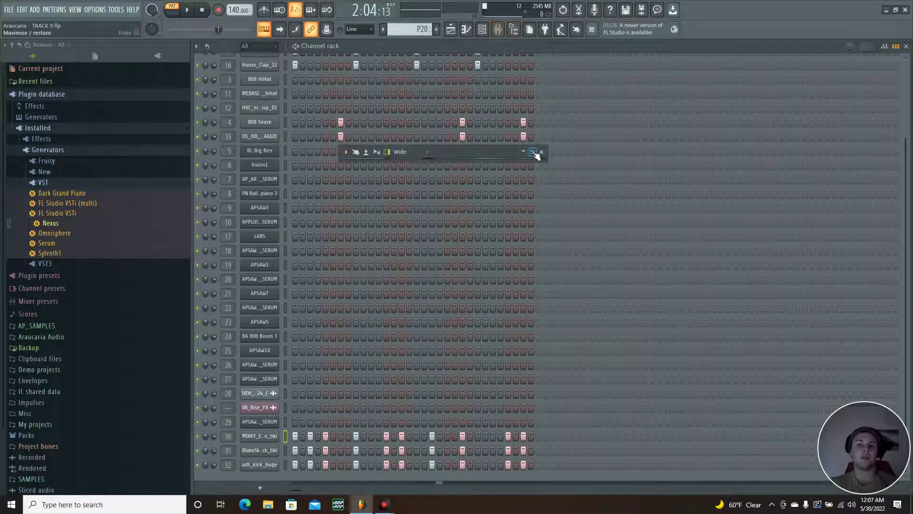
pyautogui.click(533, 152)
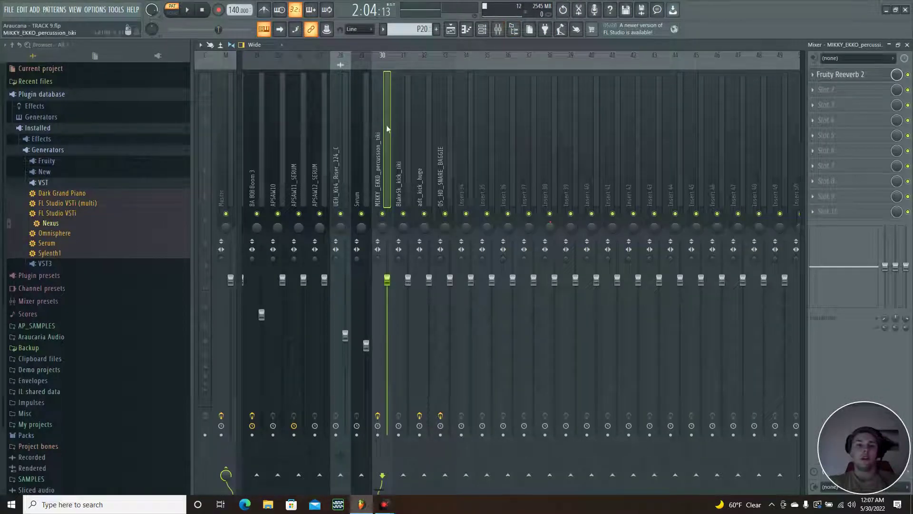
pyautogui.click(842, 75)
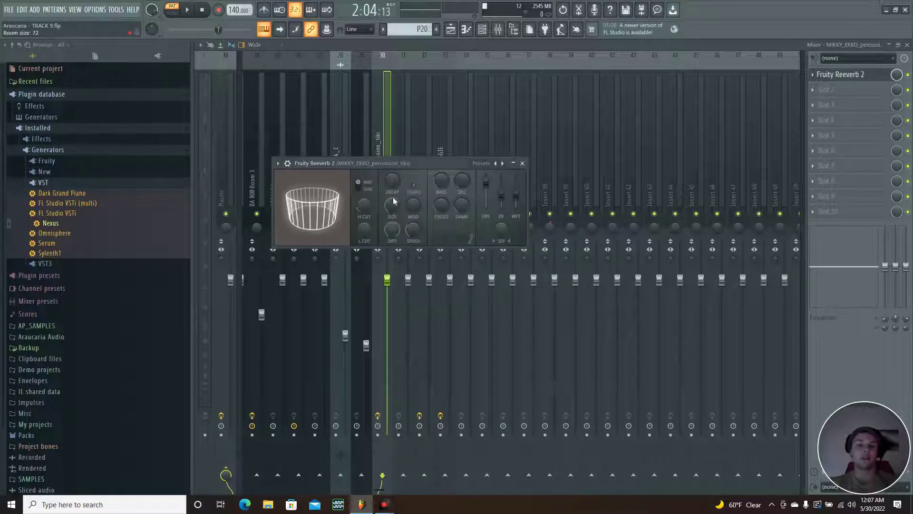
# Play pattern P20 while inspecting the BlakeSk_kick_tiki and adt_kick_huge mixer tracks, and pause playback.
pyautogui.click(186, 10)
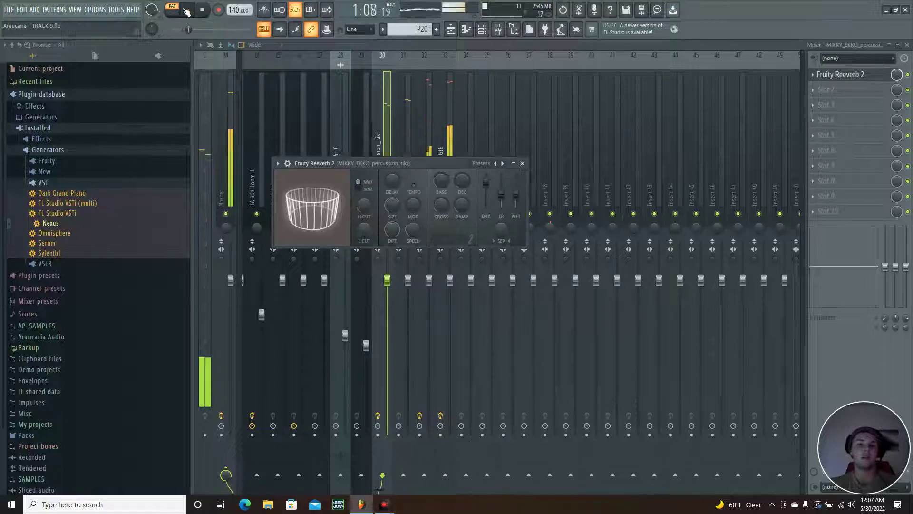
pyautogui.click(187, 10)
pyautogui.click(412, 106)
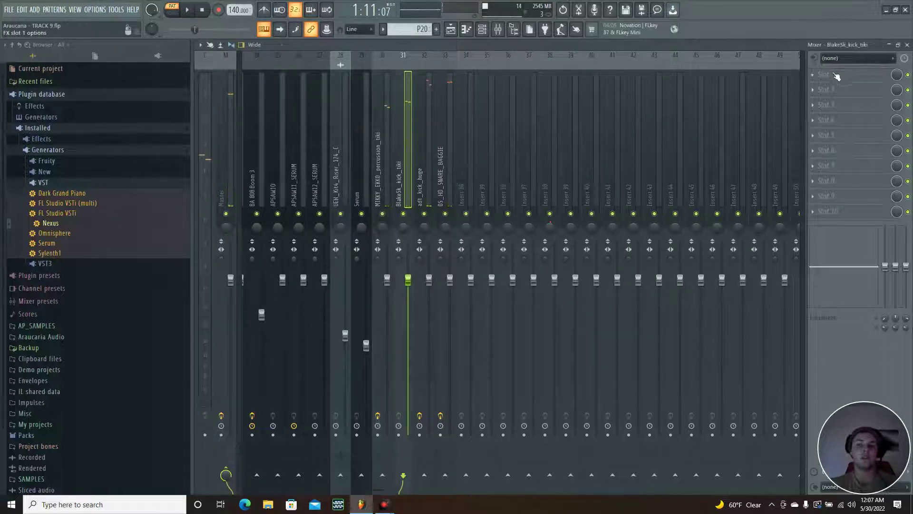
pyautogui.click(187, 10)
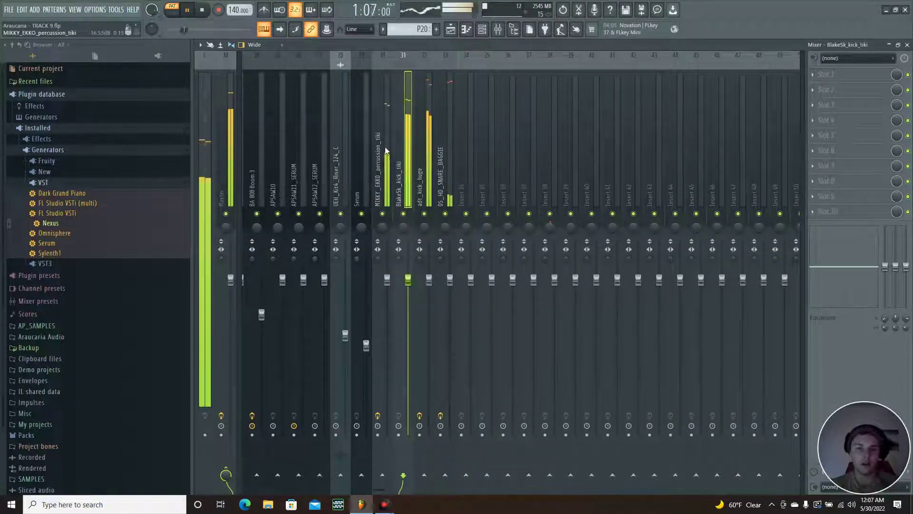
pyautogui.click(423, 143)
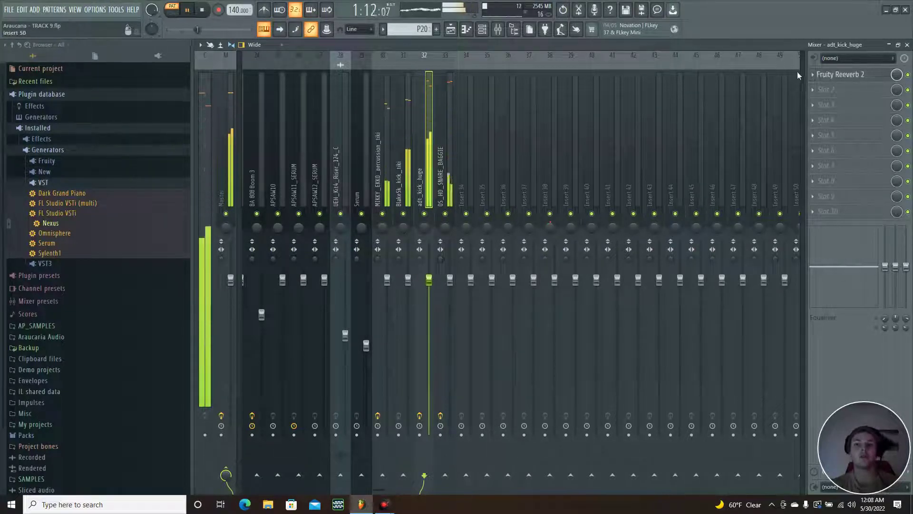
pyautogui.click(187, 11)
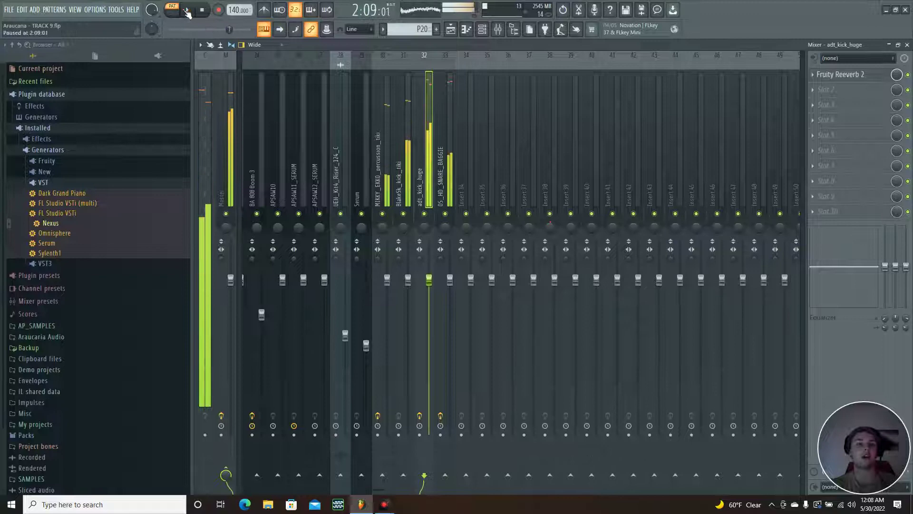
# Compare the tiki percussion and two kick mixer tracks, and view the Fruity Reeverb 2 settings on adt_kick_huge.
pyautogui.click(381, 136)
pyautogui.click(410, 128)
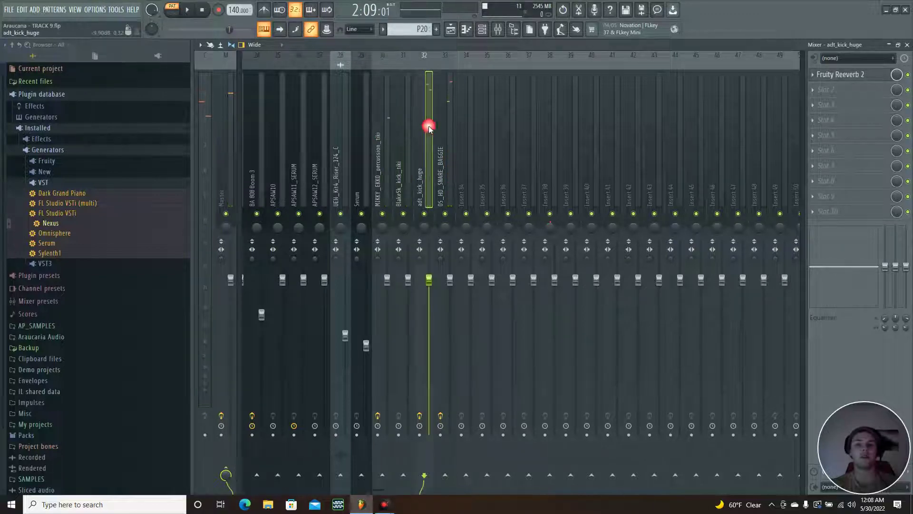
pyautogui.click(431, 125)
pyautogui.click(835, 76)
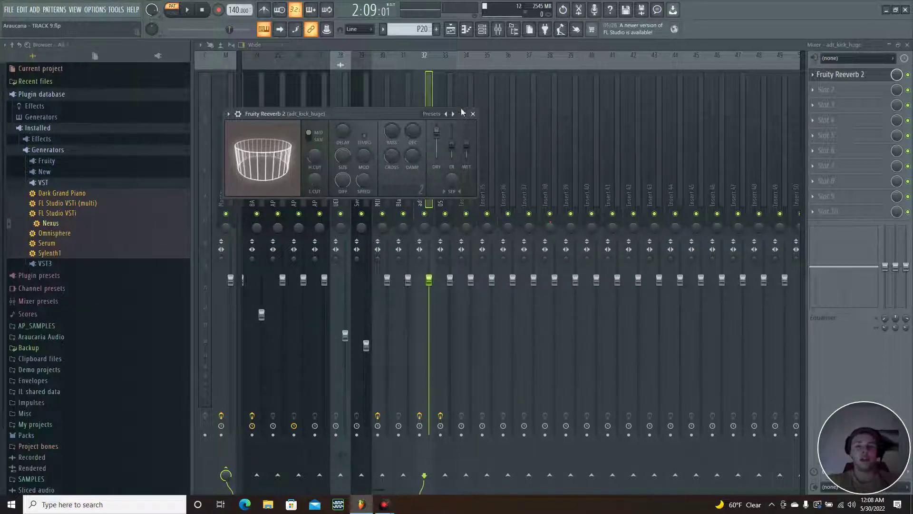
pyautogui.click(533, 182)
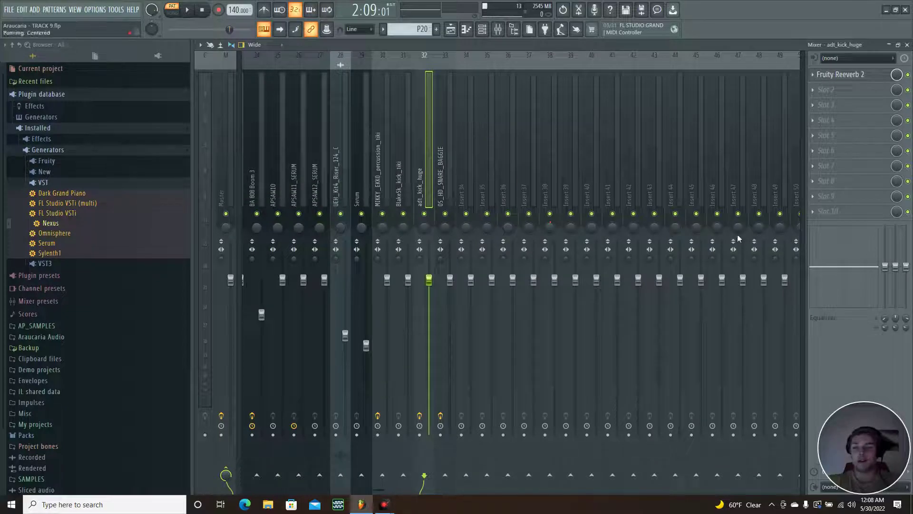
# Close the mixer, channel rack and remaining reverb window, and show the playlist's final section from bar 87.
pyautogui.click(907, 44)
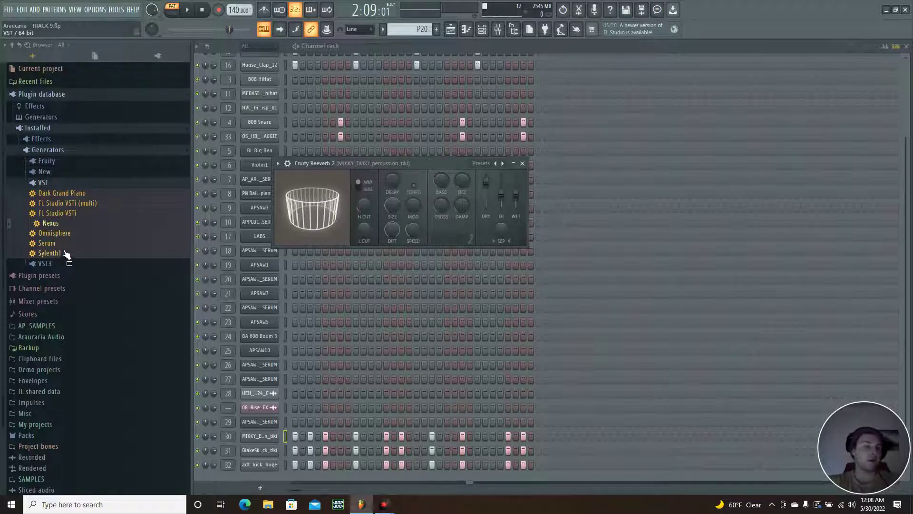
pyautogui.click(907, 47)
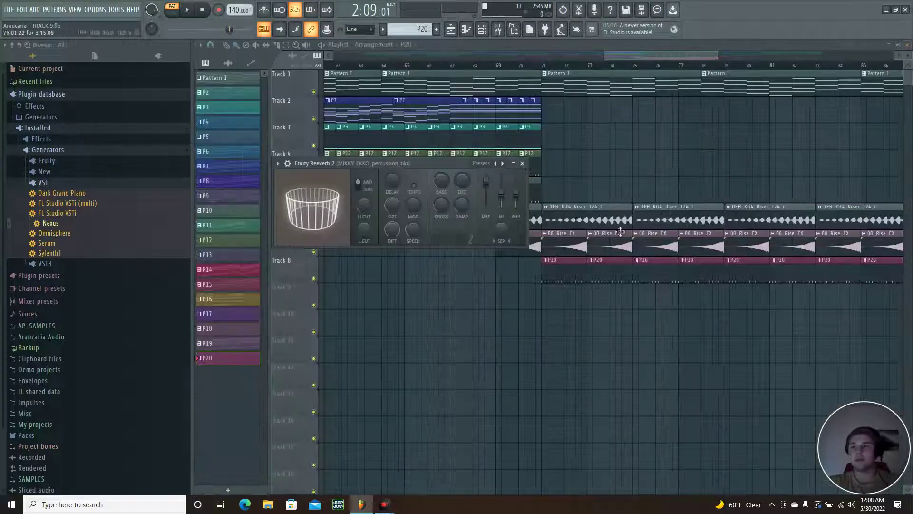
pyautogui.click(523, 164)
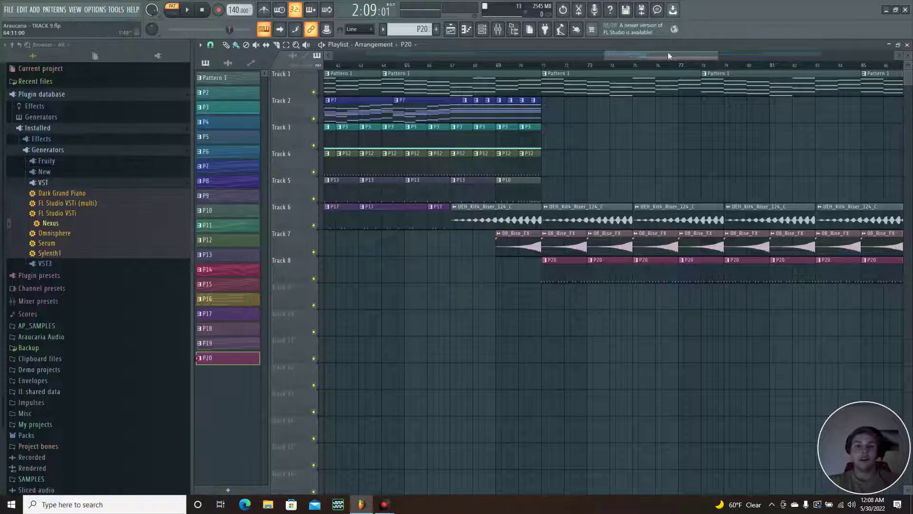
pyautogui.moveTo(668, 56); pyautogui.dragTo(700, 54)
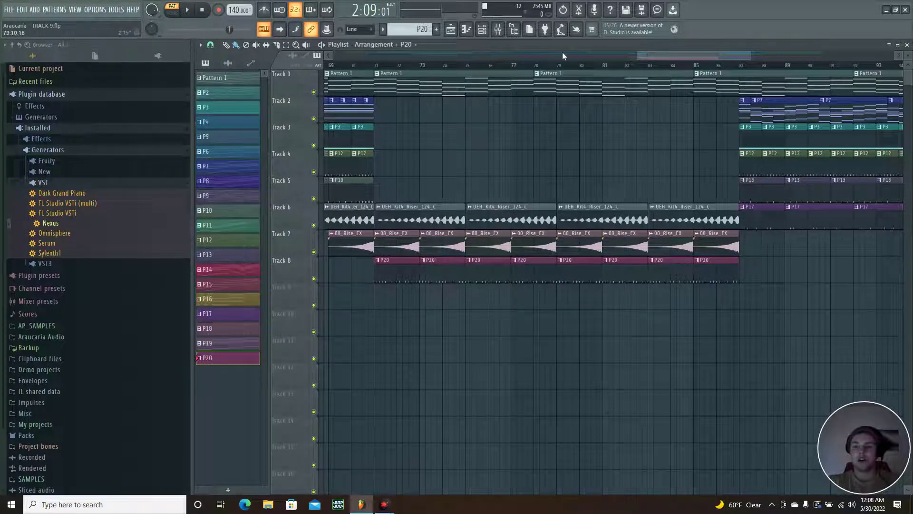
pyautogui.moveTo(664, 56); pyautogui.dragTo(741, 46)
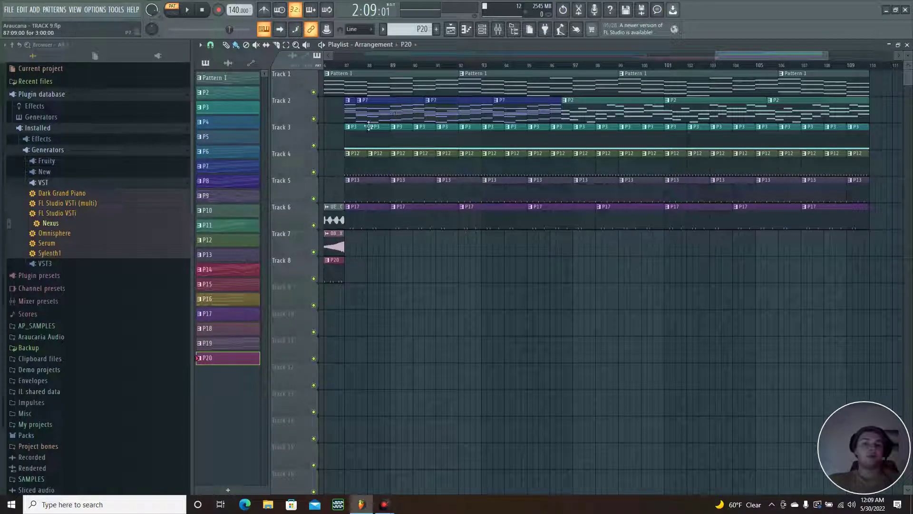
# Select pattern P7 and show its APSAW10_SERUM notes in the piano roll.
pyautogui.click(227, 169)
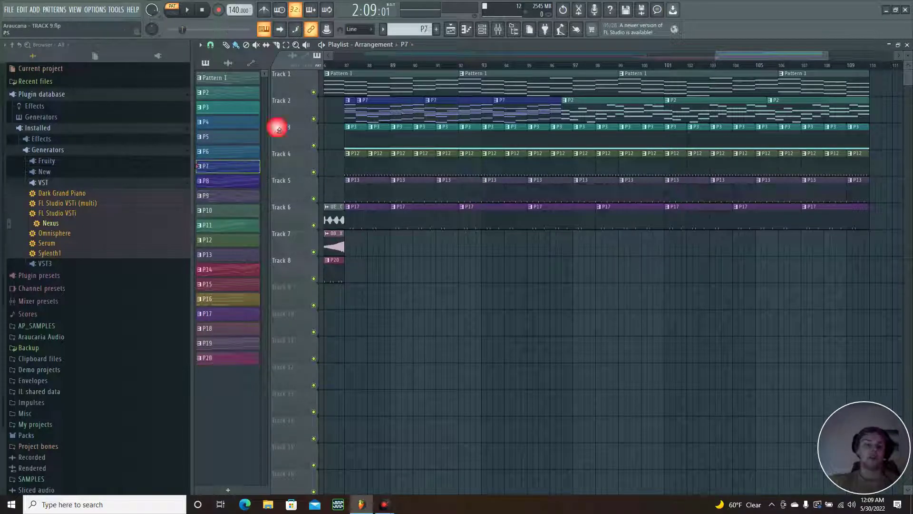
pyautogui.click(467, 29)
pyautogui.moveTo(870, 64); pyautogui.dragTo(558, 50)
pyautogui.click(651, 50)
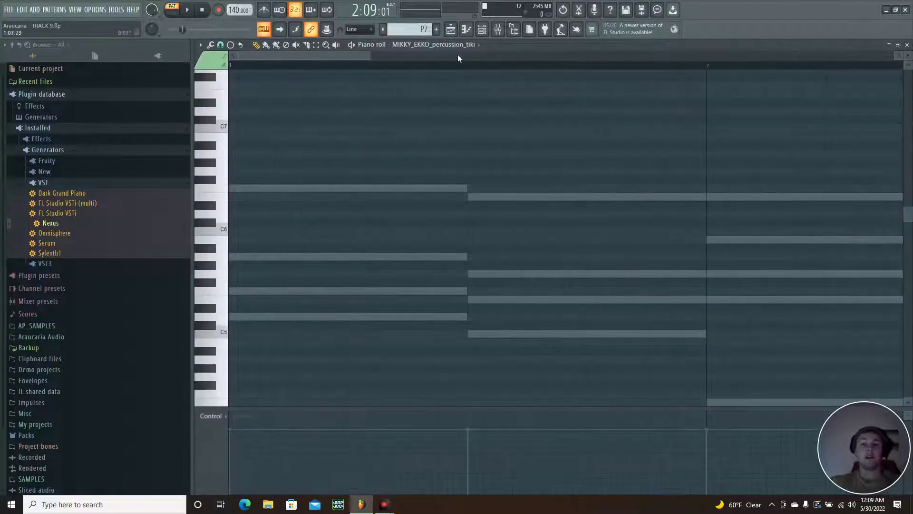
pyautogui.click(449, 45)
pyautogui.click(423, 248)
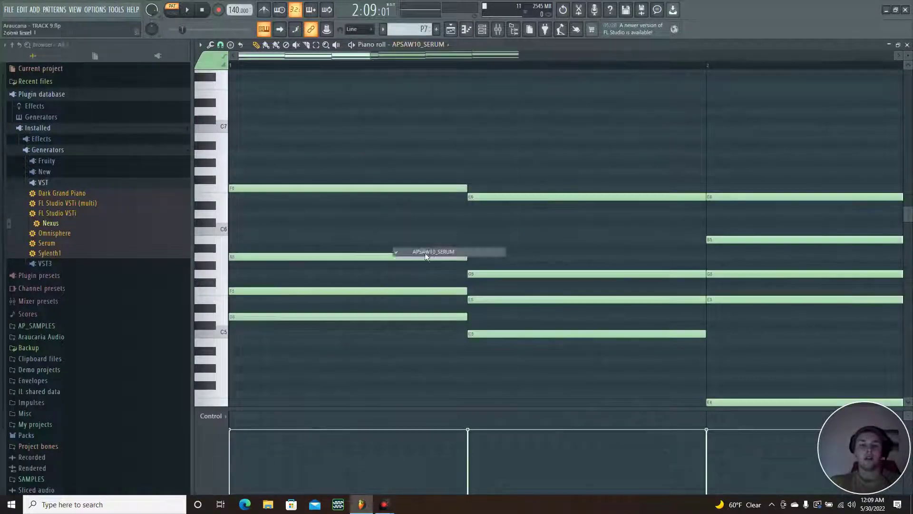
# Look through the remaining P7 notes, close the piano roll and return to the start of the arrangement.
pyautogui.moveTo(352, 56); pyautogui.dragTo(625, 56)
pyautogui.click(908, 45)
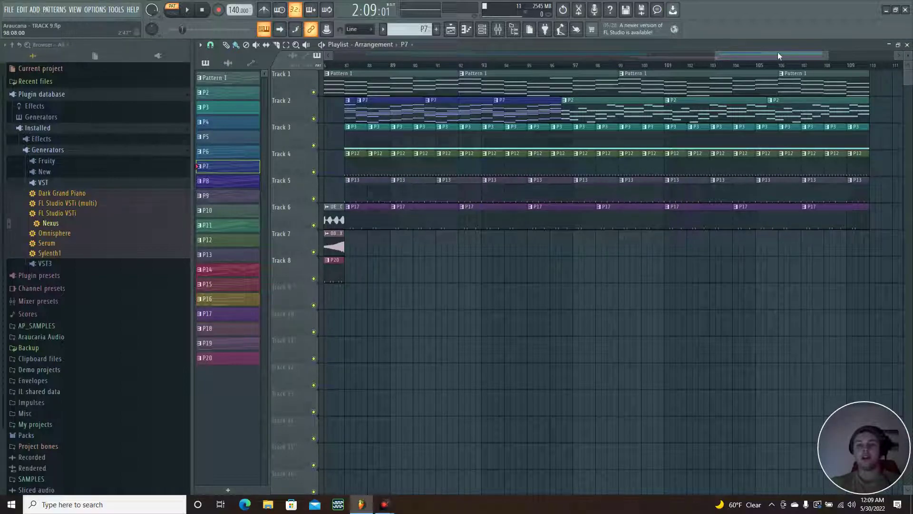
pyautogui.moveTo(776, 54); pyautogui.dragTo(380, 55)
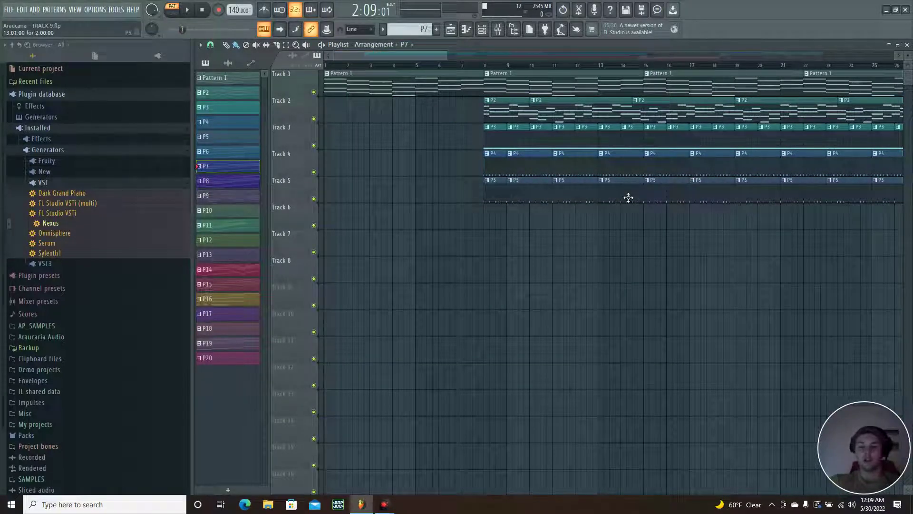